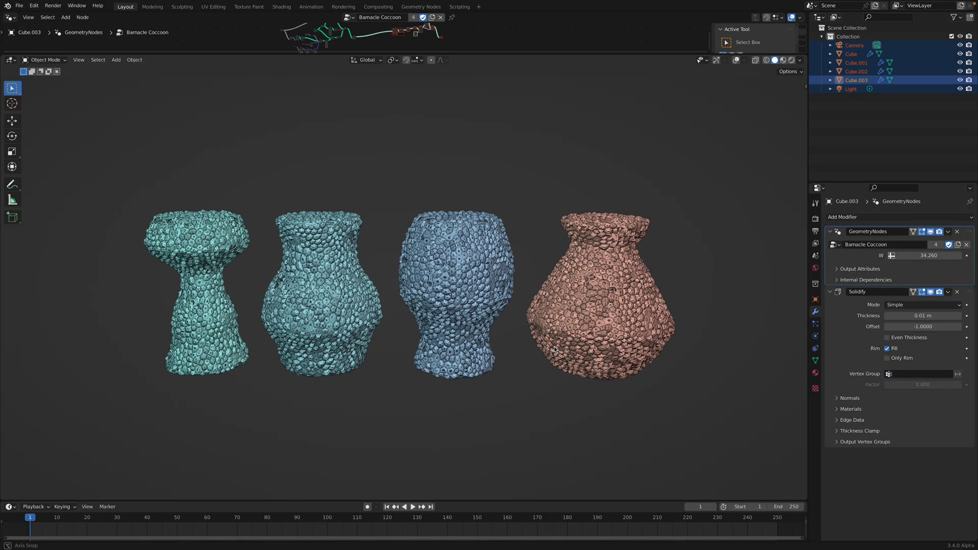
Delete the red vase, the blue vase and the right-hand teal vase, keeping only the leftmost one.
{"action": "left_click", "coordinate": [589, 332]}
{"action": "key", "text": "x"}
{"action": "left_click", "coordinate": [589, 332]}
{"action": "left_click", "coordinate": [471, 275]}
{"action": "key", "text": "x"}
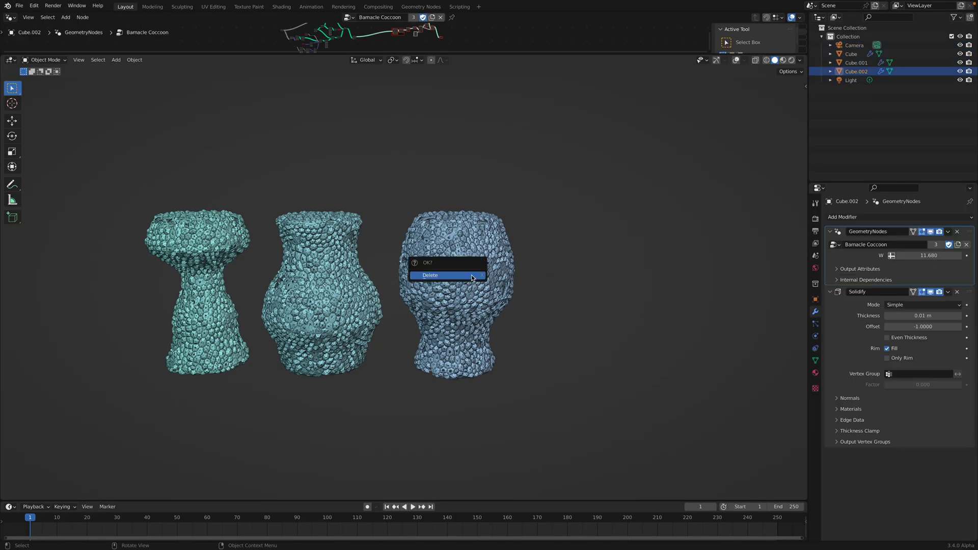
{"action": "left_click", "coordinate": [472, 276]}
{"action": "left_click", "coordinate": [349, 264]}
{"action": "key", "text": "x"}
{"action": "left_click", "coordinate": [350, 264]}
Select the remaining vase and set its geometry nodes W input to 14.820.
{"action": "scroll", "coordinate": [484, 277], "scroll_direction": "up", "scroll_amount": 2}
{"action": "middle_click_drag", "start_coordinate": [349, 264], "coordinate": [431, 278], "text": "shift"}
{"action": "left_click", "coordinate": [336, 265]}
{"action": "left_click_drag", "start_coordinate": [902, 252], "coordinate": [937, 252]}
Enlarge the node editor and move the separate node cluster before the Group Output closer to the main tree.
{"action": "left_click_drag", "start_coordinate": [562, 53], "coordinate": [551, 217]}
{"action": "key", "text": "Home"}
{"action": "scroll", "coordinate": [518, 149], "scroll_direction": "up", "scroll_amount": 5}
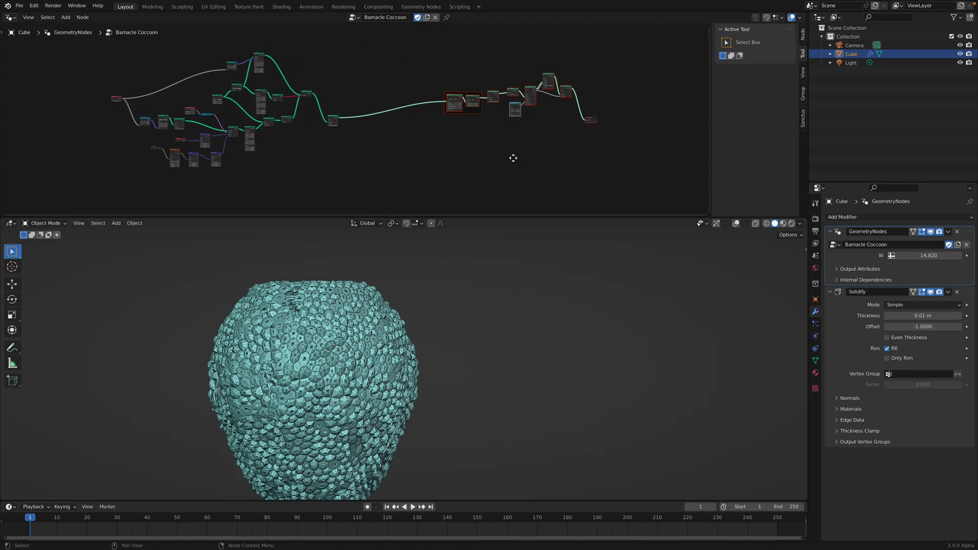
{"action": "scroll", "coordinate": [428, 82], "scroll_direction": "up", "scroll_amount": 1}
{"action": "left_click_drag", "start_coordinate": [354, 53], "coordinate": [570, 166]}
{"action": "key", "text": "g"}
{"action": "left_click", "coordinate": [485, 129]}
{"action": "left_click", "coordinate": [540, 130]}
Mute all the nodes between Merge by Distance and the Group Output.
{"action": "scroll", "coordinate": [417, 101], "scroll_direction": "up", "scroll_amount": 1}
{"action": "middle_click_drag", "start_coordinate": [413, 101], "coordinate": [461, 149]}
{"action": "scroll", "coordinate": [460, 148], "scroll_direction": "up", "scroll_amount": 1}
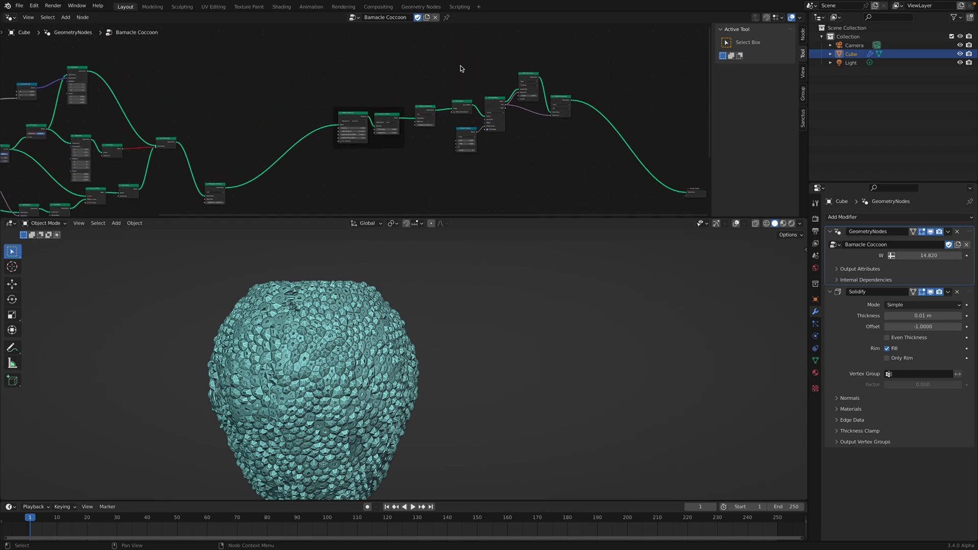
{"action": "scroll", "coordinate": [457, 98], "scroll_direction": "down", "scroll_amount": 1}
{"action": "left_click_drag", "start_coordinate": [378, 78], "coordinate": [554, 171]}
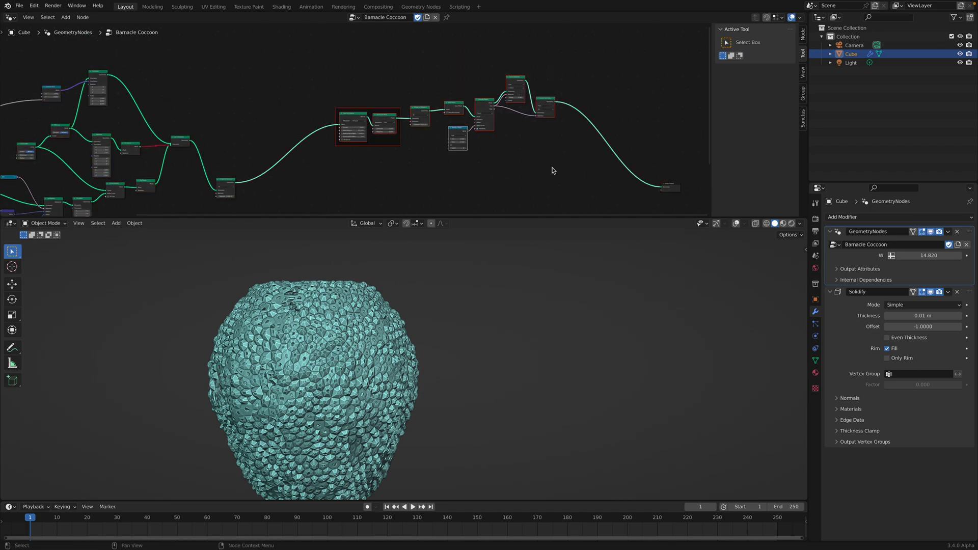
{"action": "key", "text": "m"}
{"action": "middle_click_drag", "start_coordinate": [392, 165], "coordinate": [465, 128]}
{"action": "scroll", "coordinate": [465, 128], "scroll_direction": "up", "scroll_amount": 1}
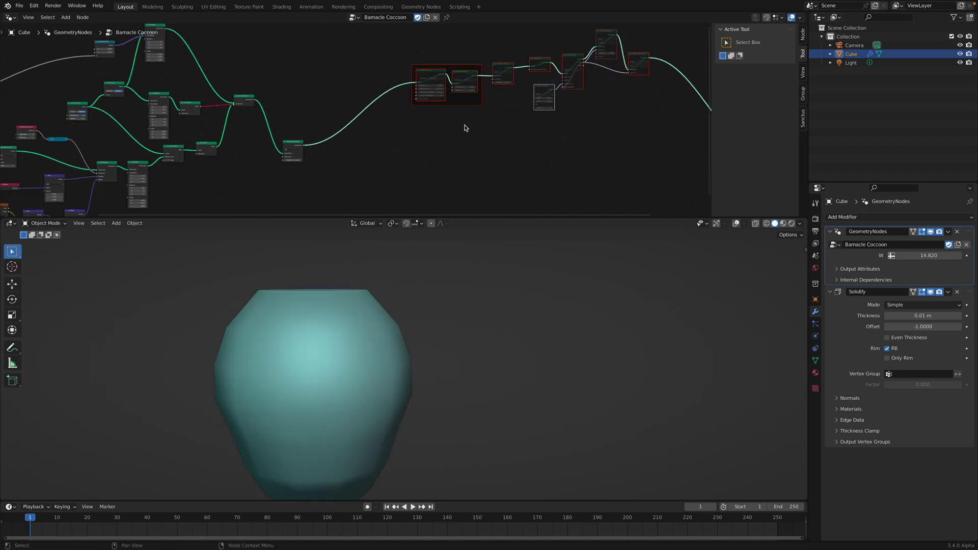
{"action": "scroll", "coordinate": [432, 132], "scroll_direction": "down", "scroll_amount": 1}
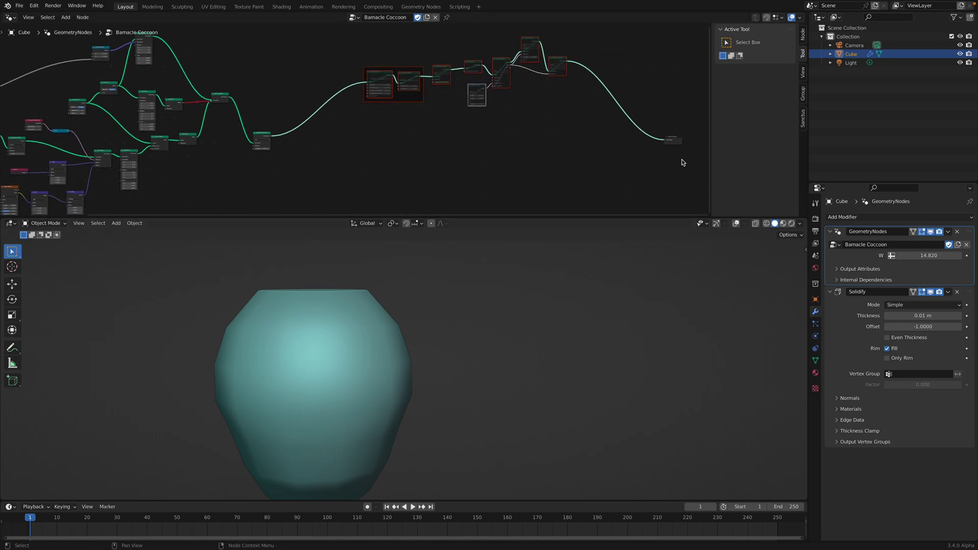
Hide the node editor's sidebar and link the Merge by Distance geometry directly to the Group Output.
{"action": "key", "text": "n"}
{"action": "scroll", "coordinate": [640, 144], "scroll_direction": "up", "scroll_amount": 3}
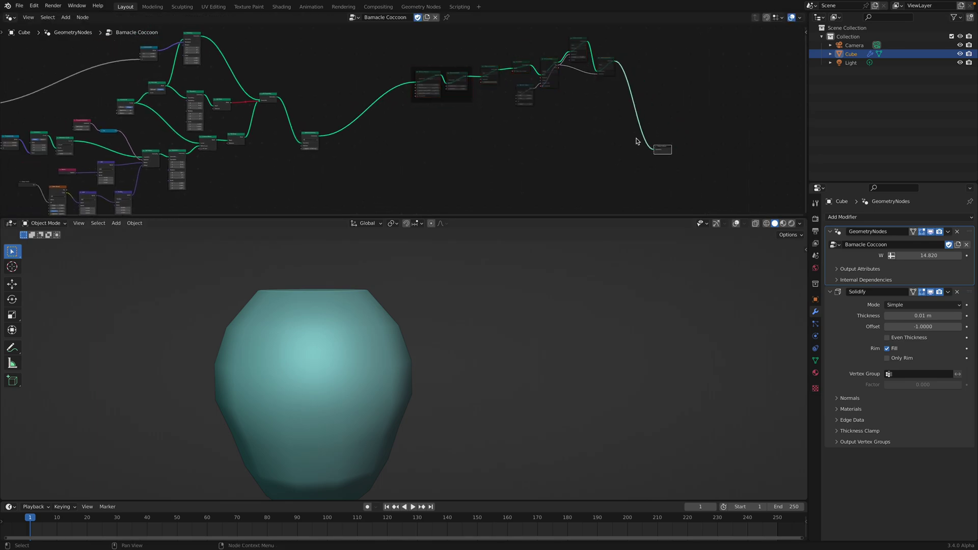
{"action": "scroll", "coordinate": [330, 146], "scroll_direction": "up", "scroll_amount": 2}
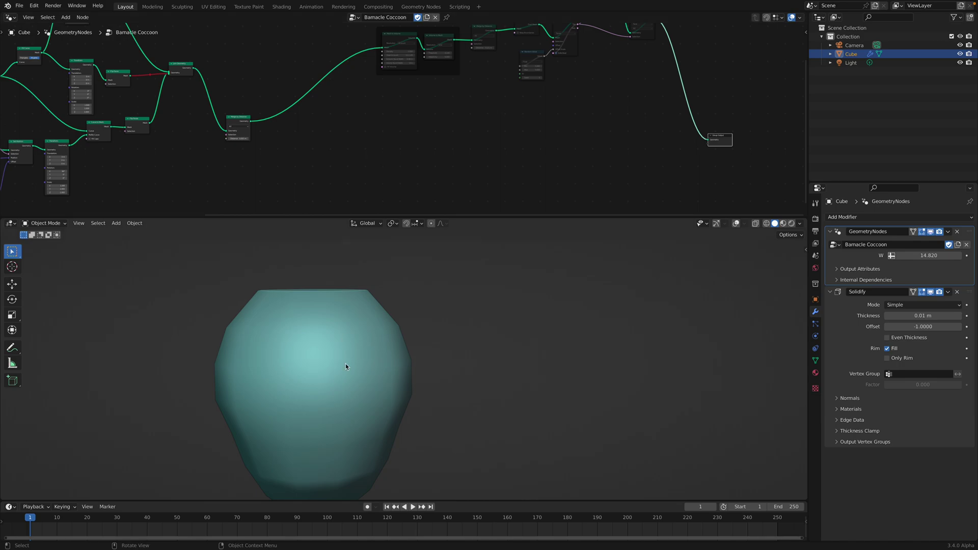
{"action": "middle_click_drag", "start_coordinate": [346, 366], "coordinate": [344, 278]}
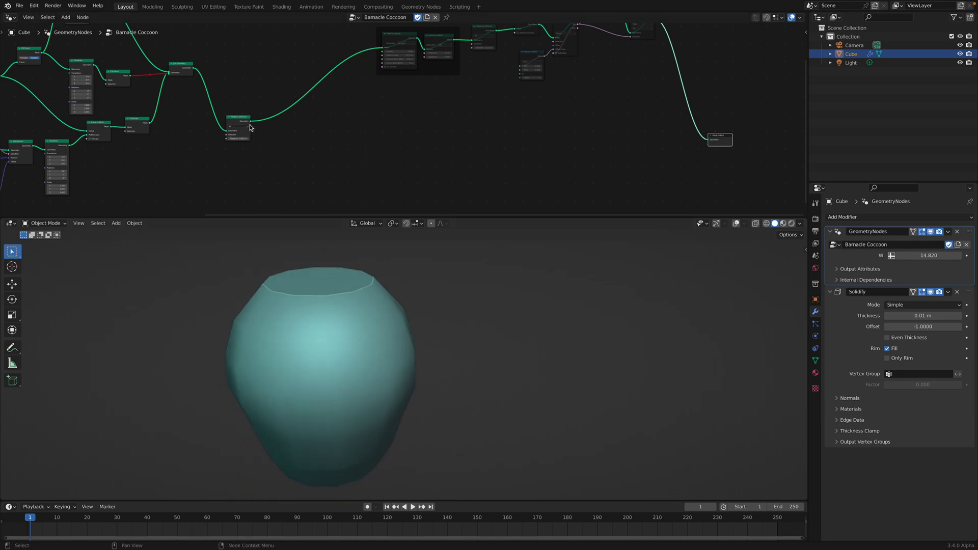
{"action": "left_click_drag", "start_coordinate": [564, 147], "coordinate": [708, 132]}
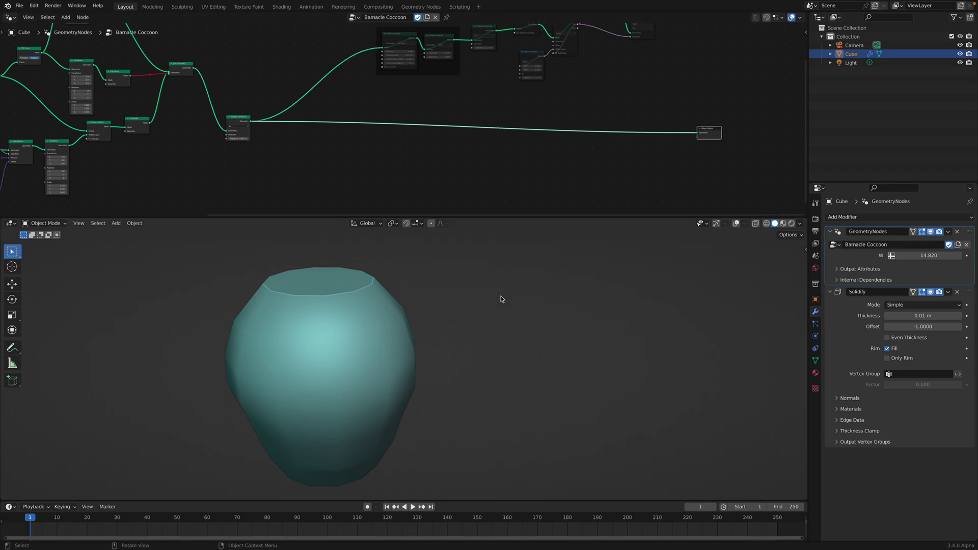
Turn on the viewport overlays and enlarge the node editor area over the 3D viewport.
{"action": "left_click", "coordinate": [736, 224]}
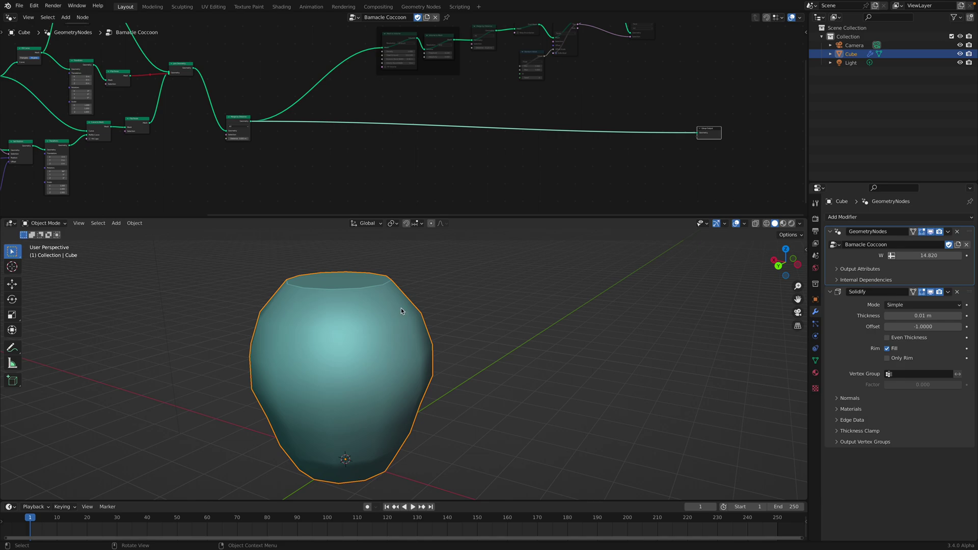
{"action": "scroll", "coordinate": [274, 118], "scroll_direction": "down", "scroll_amount": 3}
{"action": "middle_click_drag", "start_coordinate": [199, 119], "coordinate": [494, 133]}
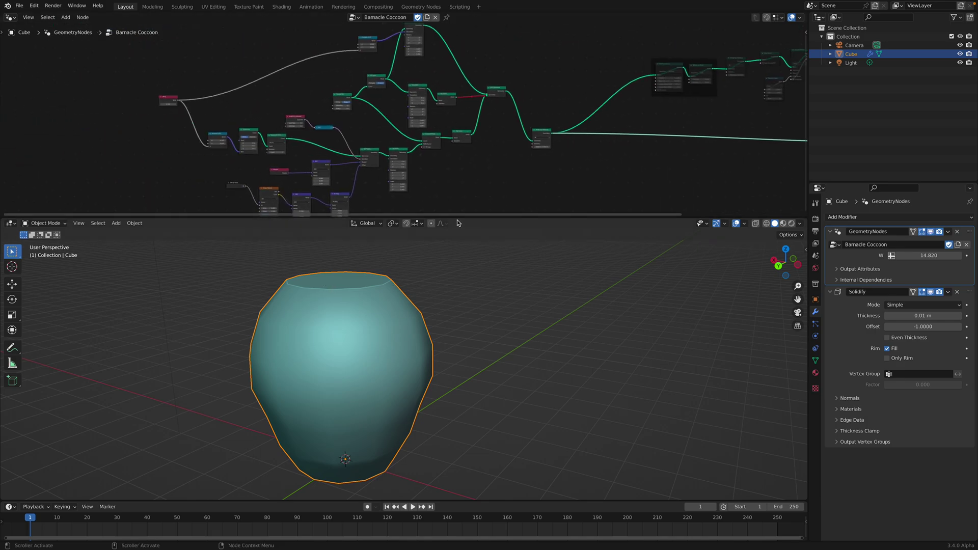
{"action": "left_click_drag", "start_coordinate": [458, 218], "coordinate": [458, 312]}
{"action": "scroll", "coordinate": [332, 190], "scroll_direction": "up", "scroll_amount": 4}
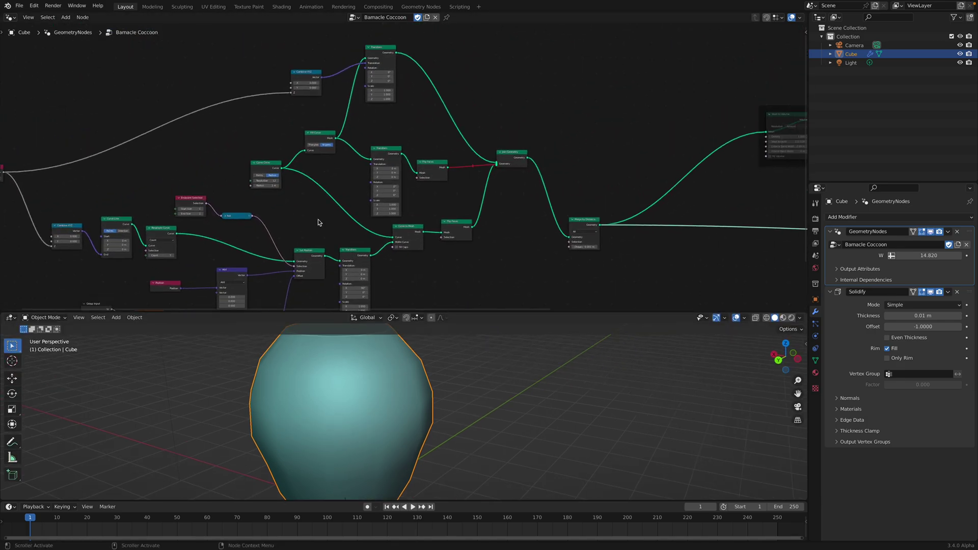
Set the modifier's W input to 12.600 to vary the vase profile.
{"action": "scroll", "coordinate": [361, 189], "scroll_direction": "down", "scroll_amount": 3}
{"action": "scroll", "coordinate": [370, 193], "scroll_direction": "up", "scroll_amount": 3}
{"action": "middle_click_drag", "start_coordinate": [373, 194], "coordinate": [398, 204]}
{"action": "scroll", "coordinate": [399, 176], "scroll_direction": "up", "scroll_amount": 2}
{"action": "scroll", "coordinate": [403, 205], "scroll_direction": "up", "scroll_amount": 1}
{"action": "mouse_move", "coordinate": [932, 258]}
{"action": "left_mouse_down"}
{"action": "mouse_move", "coordinate": [970, 258]}
{"action": "mouse_move", "coordinate": [922, 255]}
{"action": "left_mouse_up"}
Move the Group Input node level with the Noise Texture node and set the noise scale to 0.920.
{"action": "scroll", "coordinate": [577, 434], "scroll_direction": "down", "scroll_amount": 2}
{"action": "scroll", "coordinate": [512, 148], "scroll_direction": "down", "scroll_amount": 2}
{"action": "middle_click_drag", "start_coordinate": [422, 229], "coordinate": [461, 180]}
{"action": "scroll", "coordinate": [438, 203], "scroll_direction": "up", "scroll_amount": 1}
{"action": "middle_click_drag", "start_coordinate": [343, 205], "coordinate": [357, 172]}
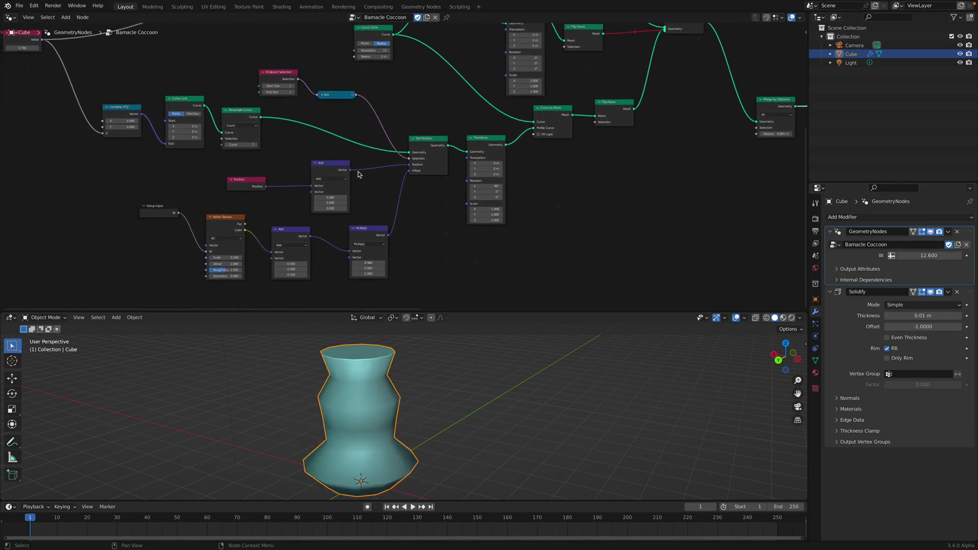
{"action": "scroll", "coordinate": [356, 178], "scroll_direction": "up", "scroll_amount": 1}
{"action": "left_click_drag", "start_coordinate": [217, 219], "coordinate": [217, 221]}
{"action": "left_click_drag", "start_coordinate": [153, 211], "coordinate": [162, 234]}
{"action": "middle_click_drag", "start_coordinate": [188, 220], "coordinate": [198, 205]}
{"action": "scroll", "coordinate": [219, 203], "scroll_direction": "up", "scroll_amount": 2}
{"action": "mouse_move", "coordinate": [221, 260]}
{"action": "left_mouse_down"}
{"action": "mouse_move", "coordinate": [209, 261]}
{"action": "mouse_move", "coordinate": [246, 260]}
{"action": "mouse_move", "coordinate": [215, 261]}
{"action": "mouse_move", "coordinate": [224, 260]}
{"action": "left_mouse_up"}
{"action": "key", "text": "Return"}
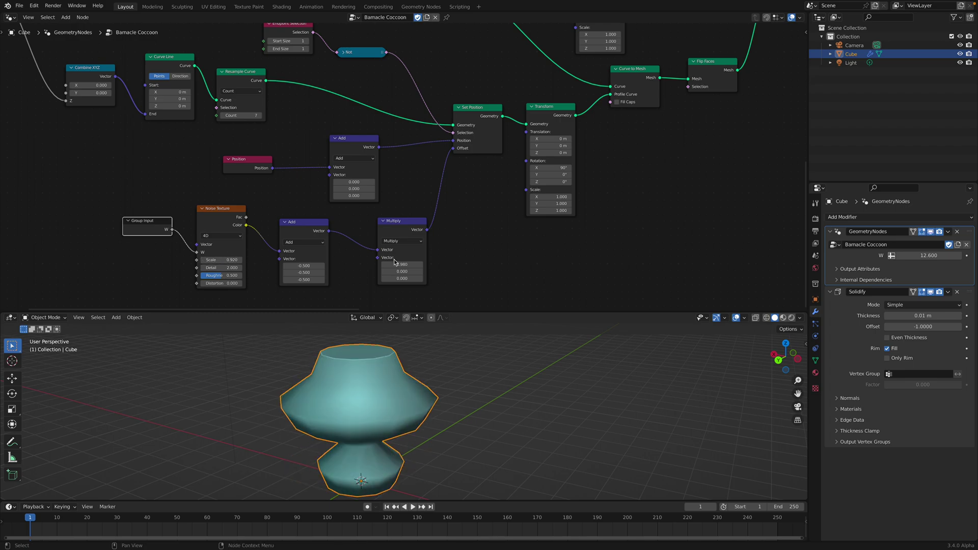
Reduce the Multiply node's X factor and set the Noise Texture scale to 1.840.
{"action": "left_click_drag", "start_coordinate": [402, 265], "coordinate": [372, 264]}
{"action": "left_click_drag", "start_coordinate": [218, 259], "coordinate": [236, 259]}
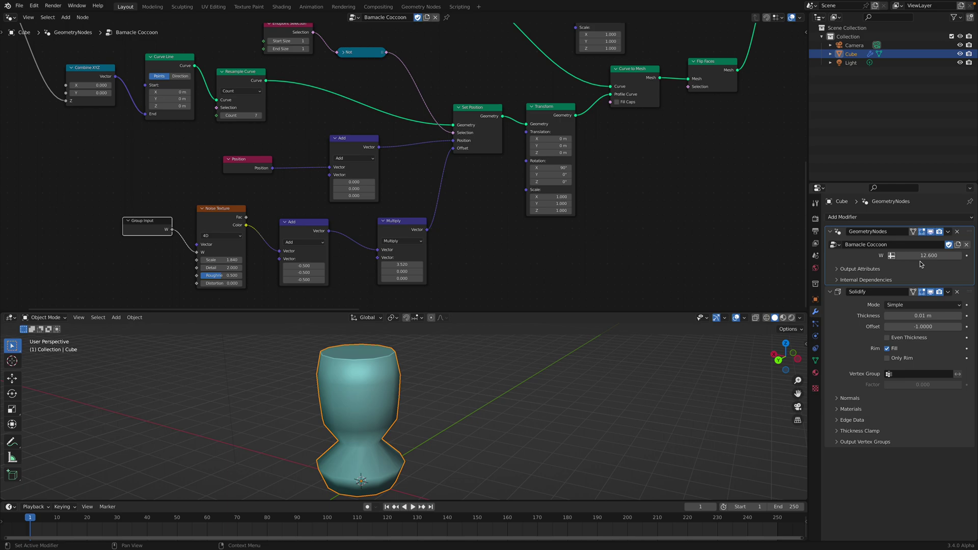
Set the modifier's W input to 14.120 and save the file.
{"action": "left_click_drag", "start_coordinate": [921, 257], "coordinate": [952, 256]}
{"action": "key", "text": "ctrl+s"}
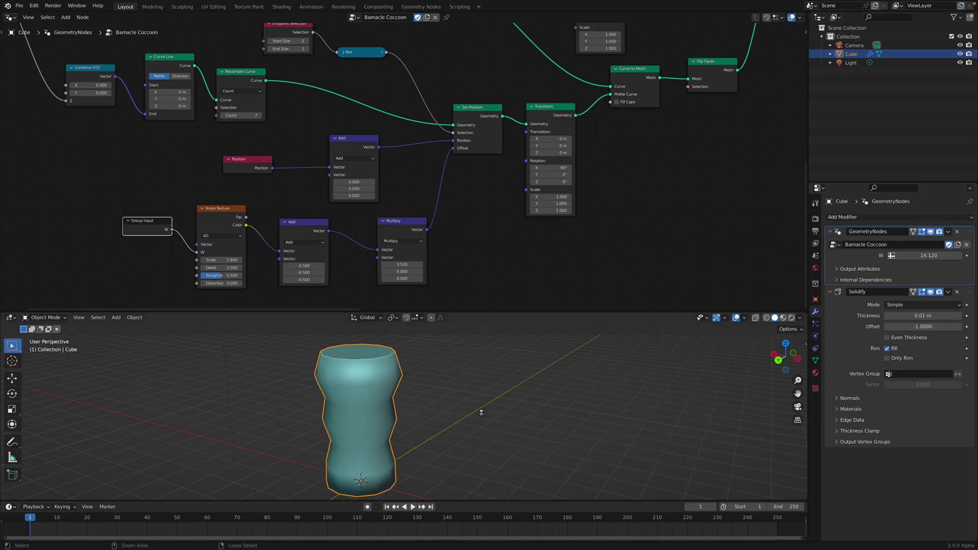
{"action": "key", "text": "ctrl+s"}
View the vase from the back in orthographic projection and examine the Set Position and Endpoint Selection nodes.
{"action": "scroll", "coordinate": [551, 402], "scroll_direction": "down", "scroll_amount": 1}
{"action": "left_click", "coordinate": [786, 359]}
{"action": "scroll", "coordinate": [400, 209], "scroll_direction": "down", "scroll_amount": 1}
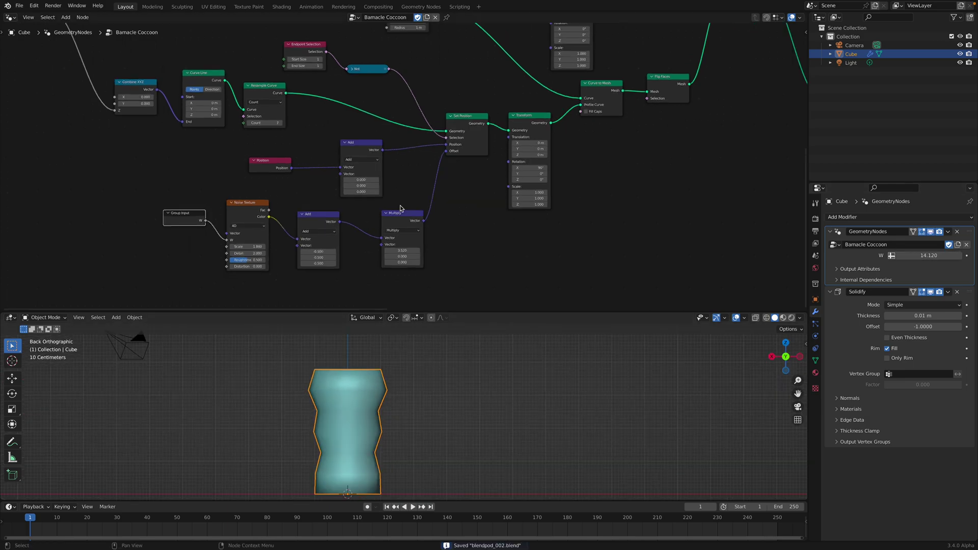
{"action": "middle_click_drag", "start_coordinate": [388, 212], "coordinate": [347, 244]}
{"action": "left_click_drag", "start_coordinate": [422, 150], "coordinate": [422, 150]}
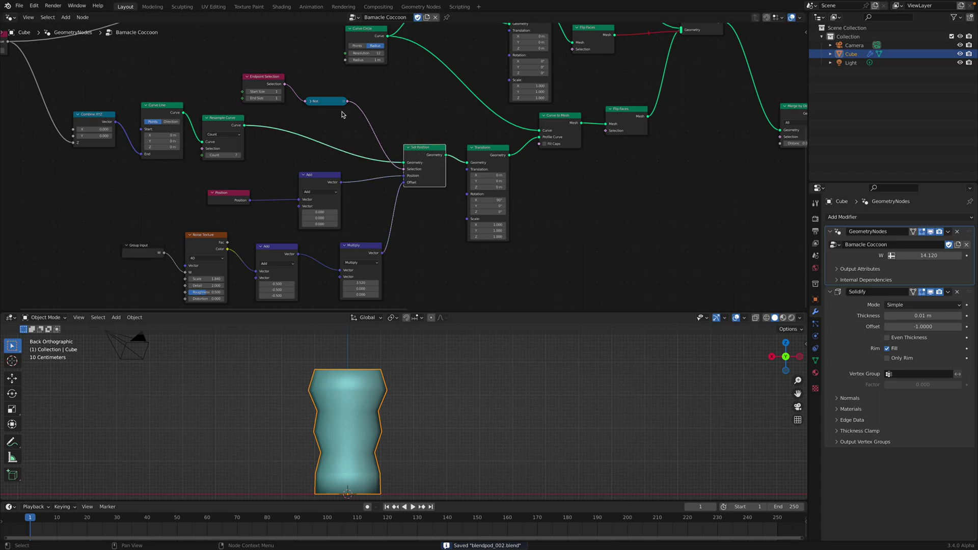
{"action": "middle_click_drag", "start_coordinate": [304, 91], "coordinate": [325, 124]}
{"action": "left_click", "coordinate": [289, 115]}
{"action": "scroll", "coordinate": [338, 94], "scroll_direction": "down", "scroll_amount": 2}
{"action": "scroll", "coordinate": [338, 93], "scroll_direction": "left", "scroll_amount": 2}
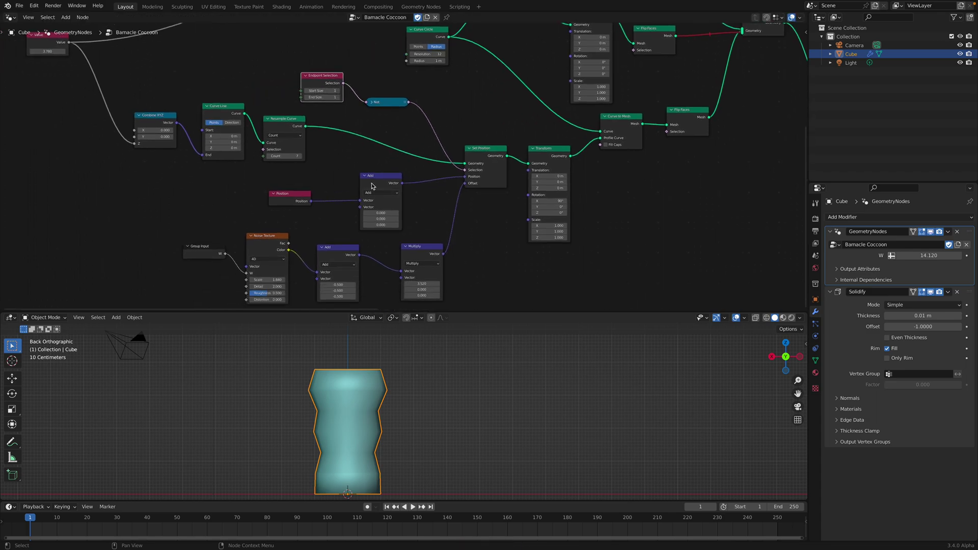
{"action": "middle_click_drag", "start_coordinate": [408, 400], "coordinate": [421, 381], "text": "shift"}
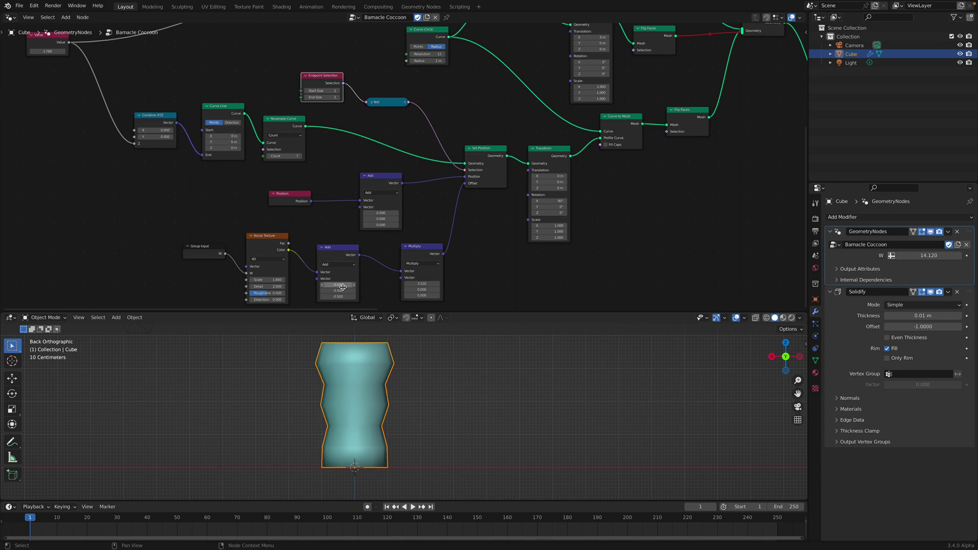
Adjust the placement of the Endpoint Selection and Resample Curve nodes.
{"action": "left_click_drag", "start_coordinate": [314, 87], "coordinate": [320, 90]}
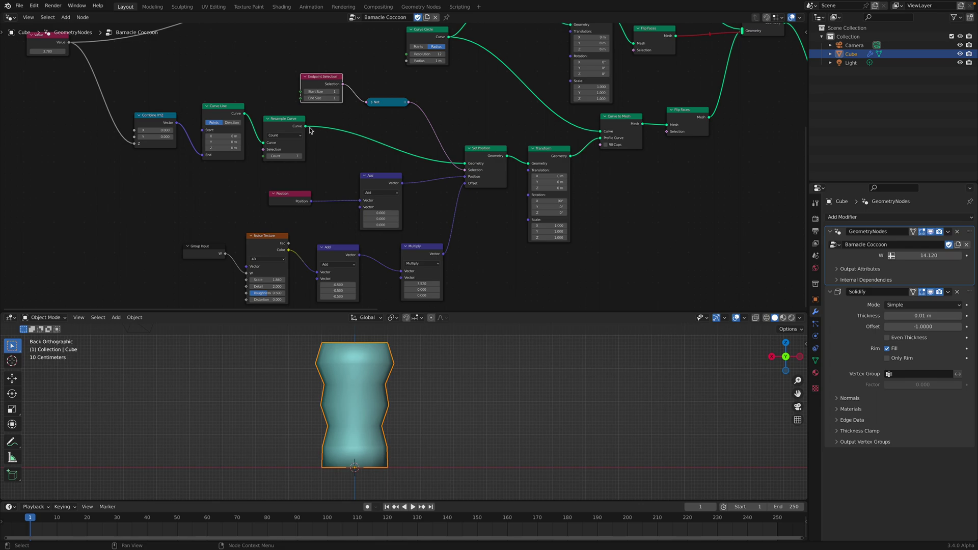
{"action": "left_click_drag", "start_coordinate": [293, 121], "coordinate": [310, 126]}
{"action": "left_click_drag", "start_coordinate": [310, 79], "coordinate": [309, 80]}
{"action": "scroll", "coordinate": [376, 113], "scroll_direction": "up", "scroll_amount": 1}
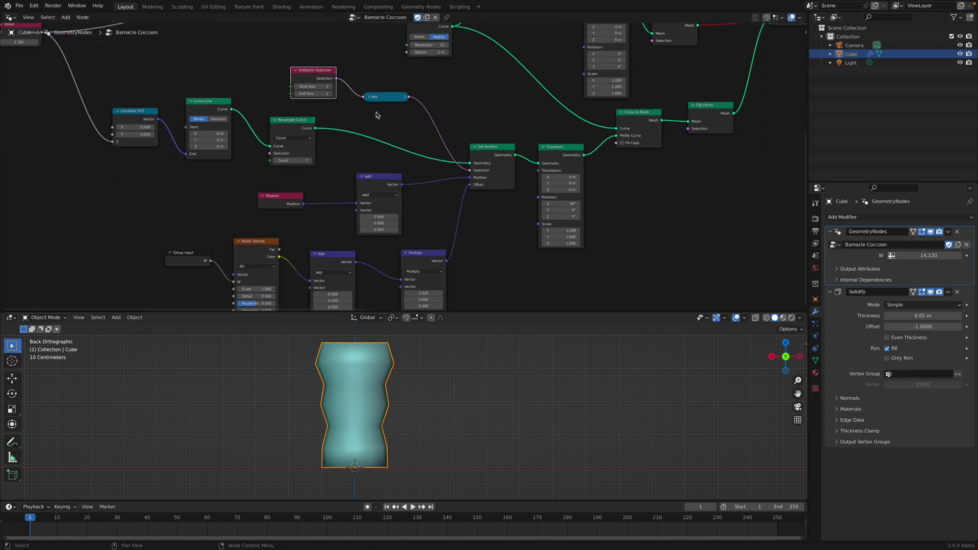
Set the modifier's W input to 15.680.
{"action": "middle_click_drag", "start_coordinate": [420, 289], "coordinate": [292, 262]}
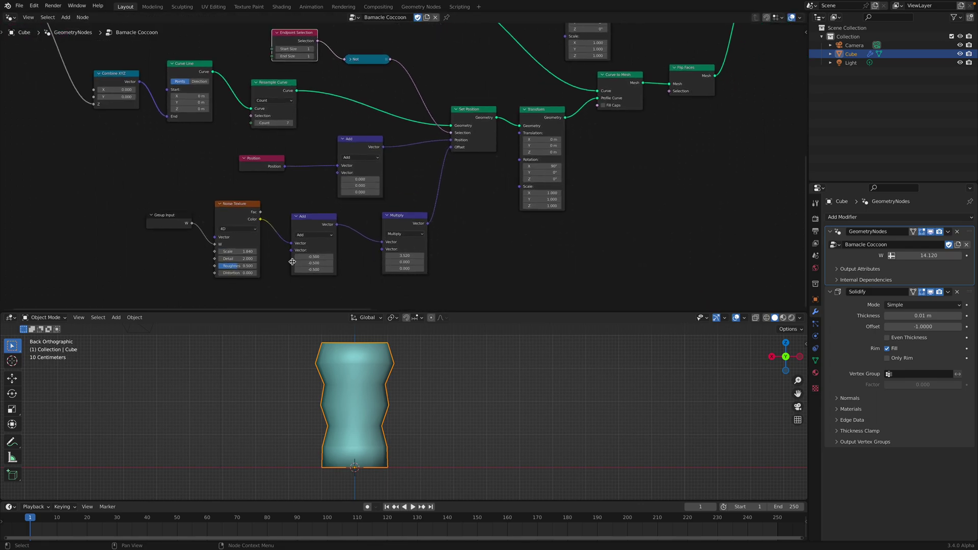
{"action": "left_click_drag", "start_coordinate": [912, 259], "coordinate": [935, 259]}
Inspect the Curve to Mesh node and rearrange the upper Transform and Flip Faces nodes.
{"action": "middle_click_drag", "start_coordinate": [472, 66], "coordinate": [454, 115]}
{"action": "scroll", "coordinate": [454, 115], "scroll_direction": "up", "scroll_amount": 1}
{"action": "left_click", "coordinate": [512, 193]}
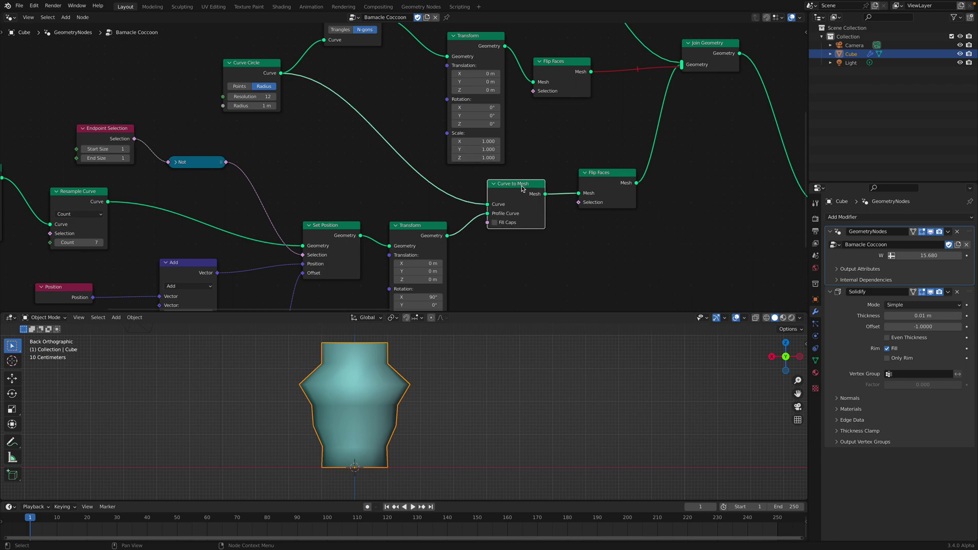
{"action": "scroll", "coordinate": [518, 192], "scroll_direction": "down", "scroll_amount": 1}
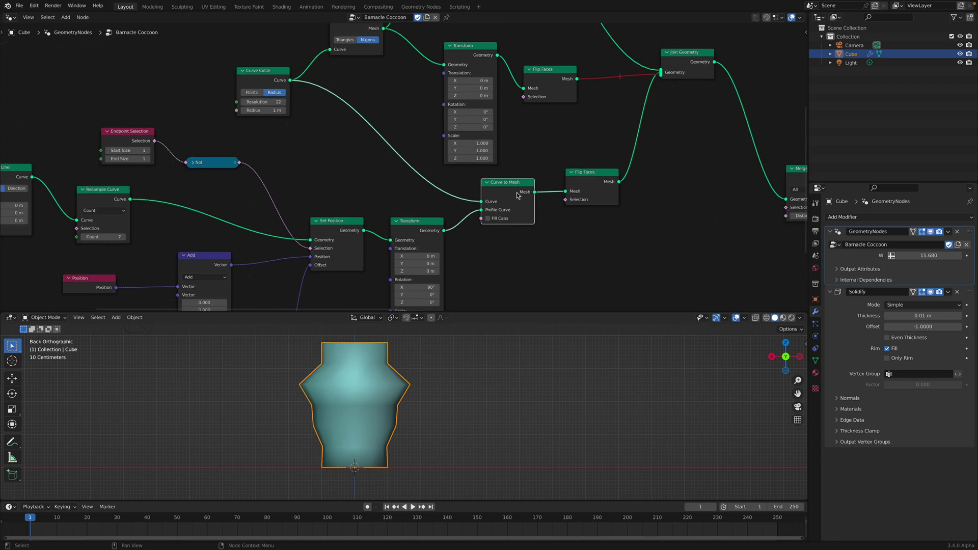
{"action": "middle_click_drag", "start_coordinate": [516, 192], "coordinate": [498, 198]}
{"action": "left_click_drag", "start_coordinate": [455, 50], "coordinate": [462, 36]}
{"action": "left_click_drag", "start_coordinate": [534, 76], "coordinate": [535, 69]}
{"action": "left_click_drag", "start_coordinate": [466, 43], "coordinate": [469, 40]}
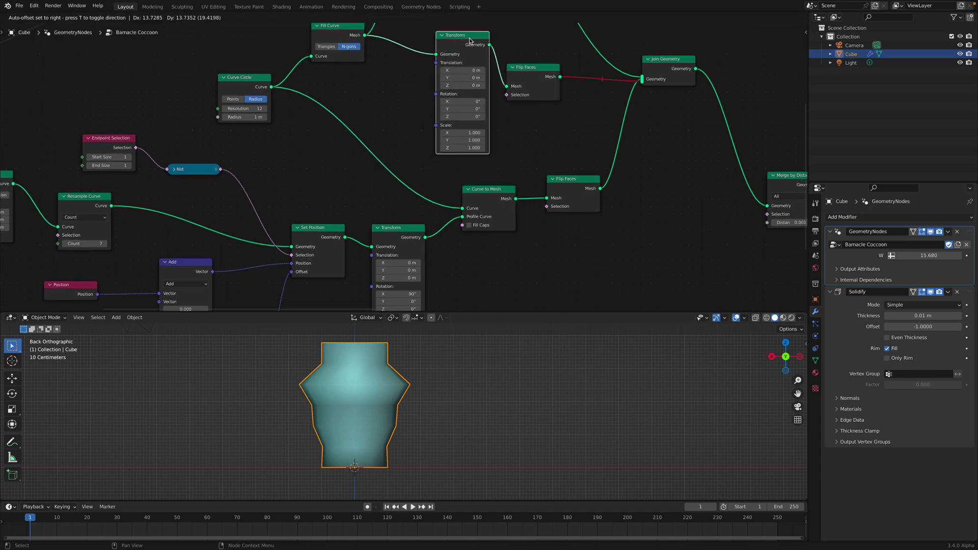
{"action": "left_click_drag", "start_coordinate": [530, 71], "coordinate": [539, 61]}
{"action": "middle_click_drag", "start_coordinate": [514, 77], "coordinate": [511, 115]}
{"action": "left_click_drag", "start_coordinate": [465, 83], "coordinate": [464, 63]}
{"action": "middle_click_drag", "start_coordinate": [424, 120], "coordinate": [433, 98]}
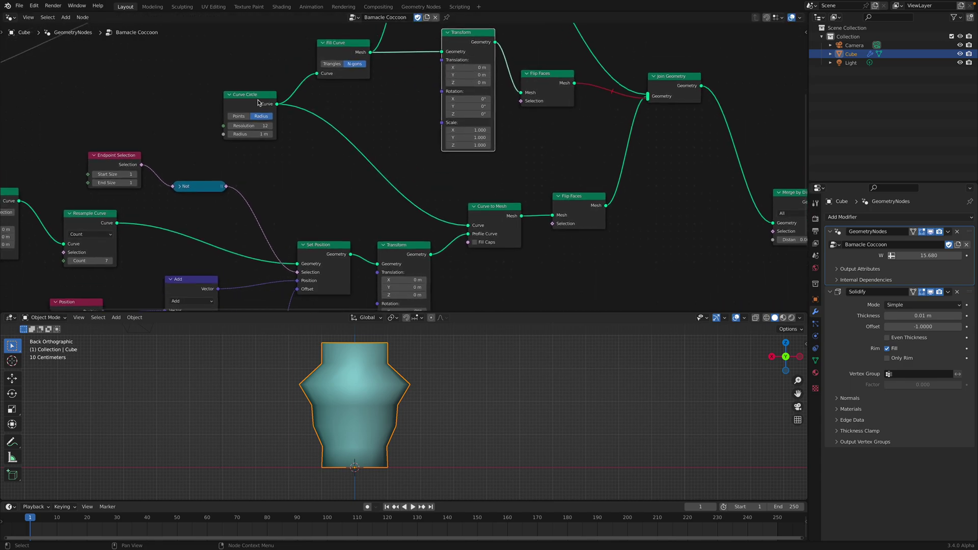
Try Curve Circle radii of 0.62 m and 1.58 m on the vase.
{"action": "left_click_drag", "start_coordinate": [257, 103], "coordinate": [268, 116]}
{"action": "middle_click_drag", "start_coordinate": [270, 127], "coordinate": [286, 116]}
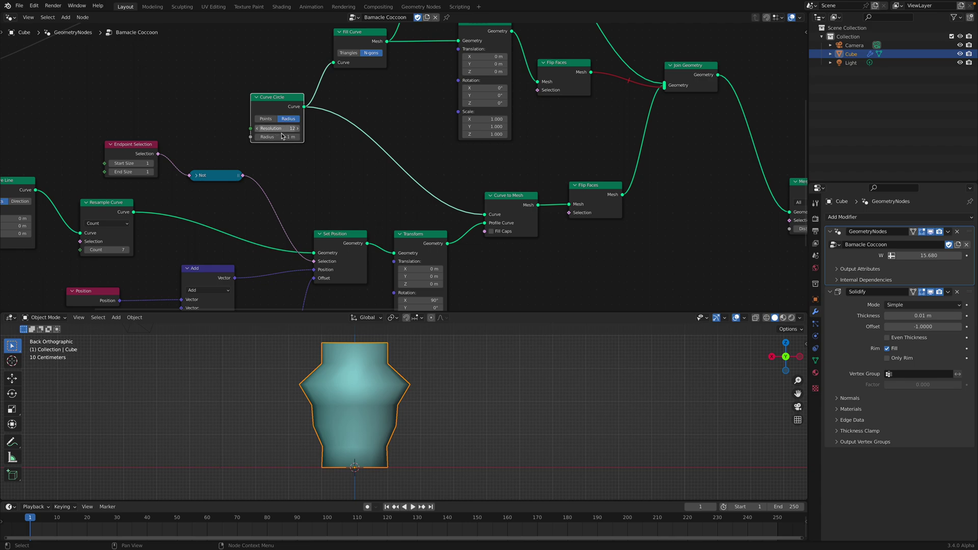
{"action": "mouse_move", "coordinate": [283, 136]}
{"action": "left_mouse_down"}
{"action": "mouse_move", "coordinate": [332, 136]}
{"action": "mouse_move", "coordinate": [277, 136]}
{"action": "left_mouse_up"}
{"action": "middle_click_drag", "start_coordinate": [448, 377], "coordinate": [467, 388]}
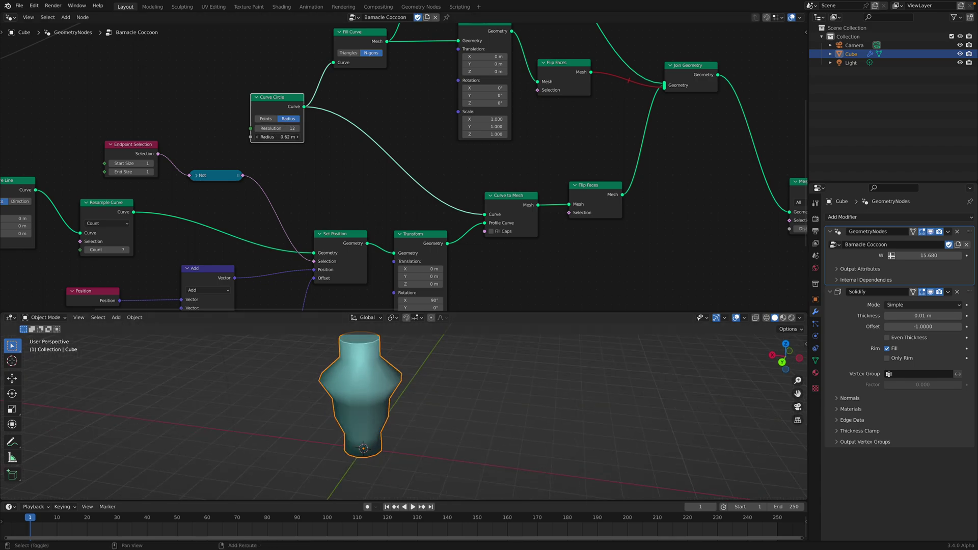
{"action": "left_click_drag", "start_coordinate": [278, 136], "coordinate": [327, 137]}
{"action": "scroll", "coordinate": [400, 365], "scroll_direction": "down", "scroll_amount": 1}
{"action": "middle_click_drag", "start_coordinate": [400, 365], "coordinate": [443, 373], "text": "shift"}
Try a Curve Circle resolution of 4 and raise it back to 12.
{"action": "type", "text": "4"}
{"action": "key", "text": "Return"}
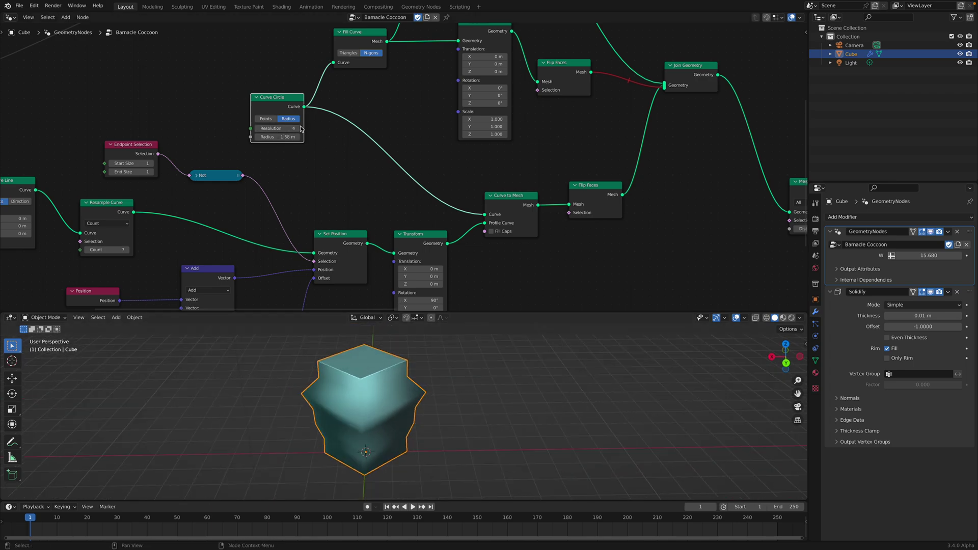
{"action": "left_click", "coordinate": [298, 128]}
{"action": "left_click", "coordinate": [298, 128]}
{"action": "left_click", "coordinate": [297, 128]}
{"action": "left_click", "coordinate": [298, 129]}
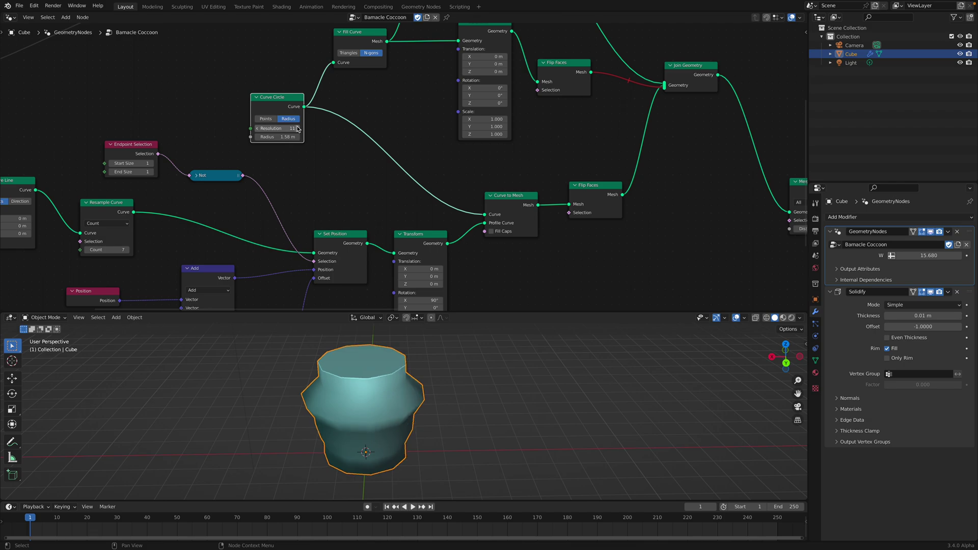
Set the Curve Circle radius to 1.1 m and view the vase from the back in orthographic projection.
{"action": "middle_click_drag", "start_coordinate": [431, 348], "coordinate": [411, 329]}
{"action": "middle_click_drag", "start_coordinate": [388, 241], "coordinate": [391, 215]}
{"action": "scroll", "coordinate": [395, 191], "scroll_direction": "down", "scroll_amount": 1}
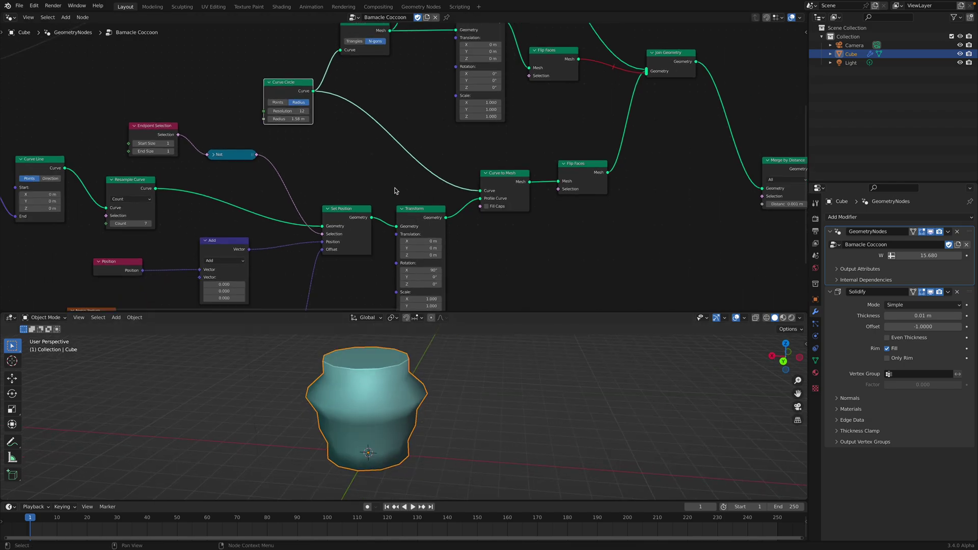
{"action": "left_click_drag", "start_coordinate": [299, 90], "coordinate": [271, 120]}
{"action": "left_click", "coordinate": [791, 360]}
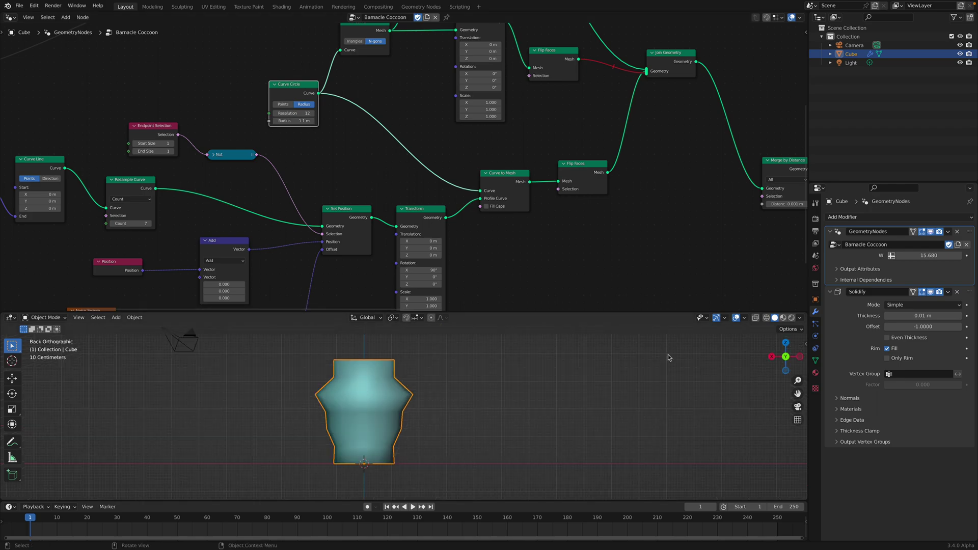
{"action": "middle_click_drag", "start_coordinate": [246, 147], "coordinate": [331, 146]}
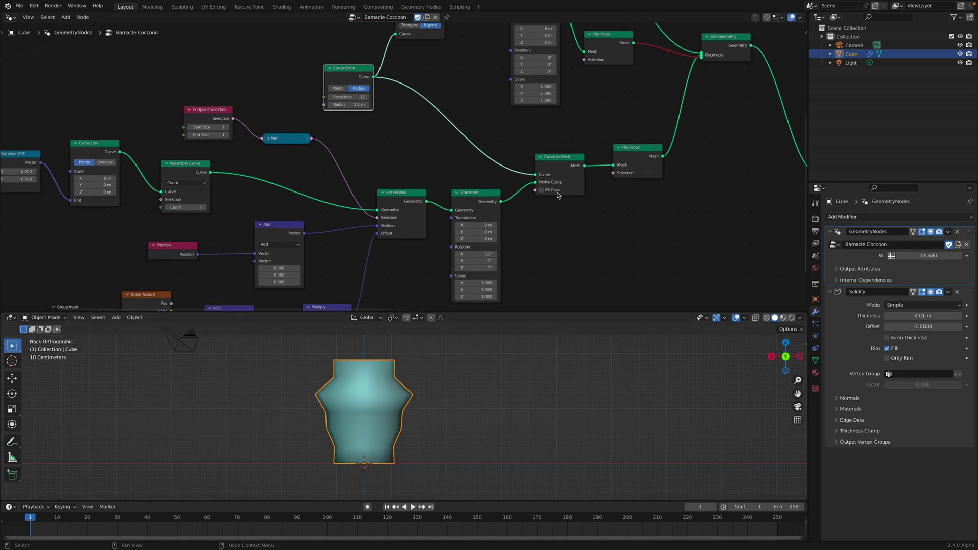
Examine the node chain feeding Curve to Mesh, from the Transform and Set Position nodes back to the Curve Line.
{"action": "scroll", "coordinate": [533, 181], "scroll_direction": "up", "scroll_amount": 1}
{"action": "middle_click_drag", "start_coordinate": [538, 196], "coordinate": [548, 178]}
{"action": "scroll", "coordinate": [547, 179], "scroll_direction": "up", "scroll_amount": 1}
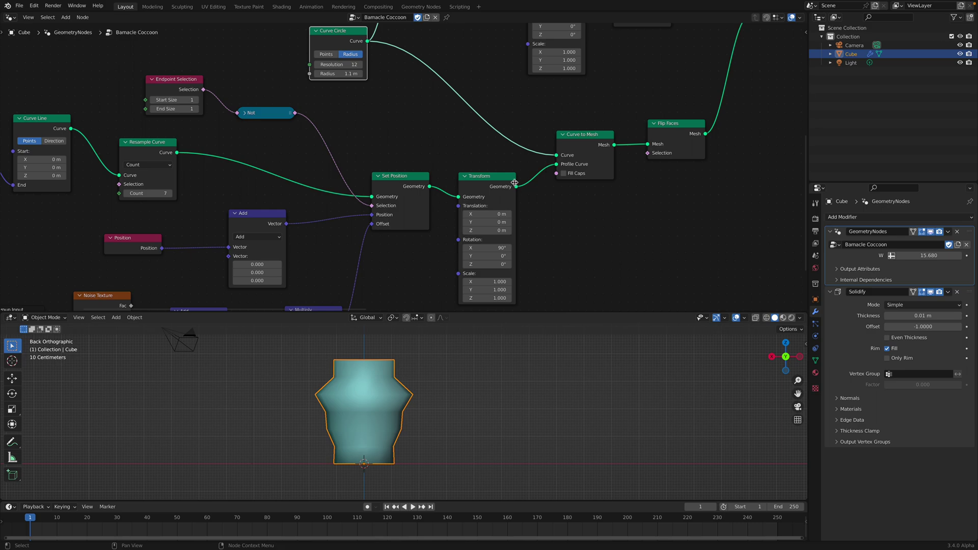
{"action": "middle_click_drag", "start_coordinate": [478, 204], "coordinate": [474, 193]}
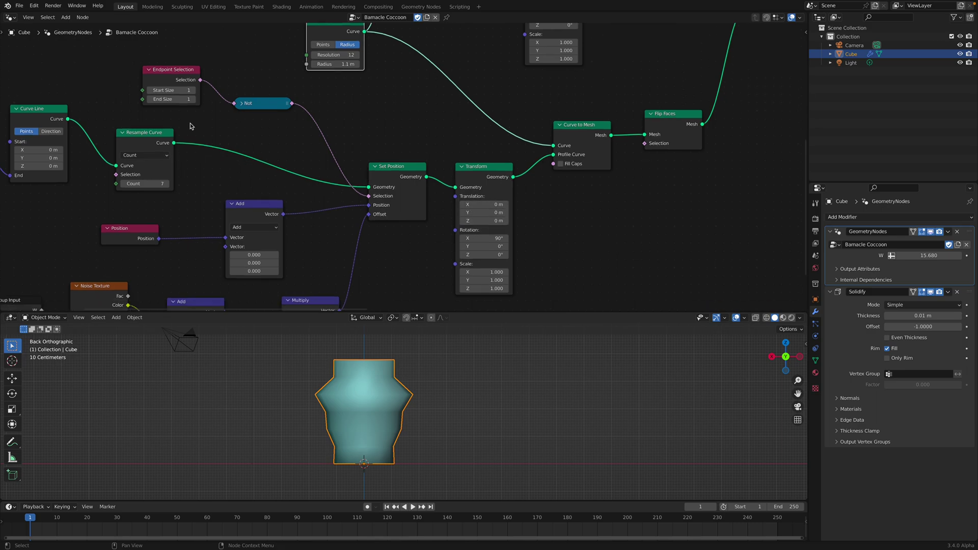
{"action": "middle_click_drag", "start_coordinate": [190, 126], "coordinate": [287, 119]}
{"action": "scroll", "coordinate": [172, 109], "scroll_direction": "down", "scroll_amount": 1}
{"action": "middle_click_drag", "start_coordinate": [204, 104], "coordinate": [238, 140]}
{"action": "middle_click_drag", "start_coordinate": [285, 170], "coordinate": [238, 141]}
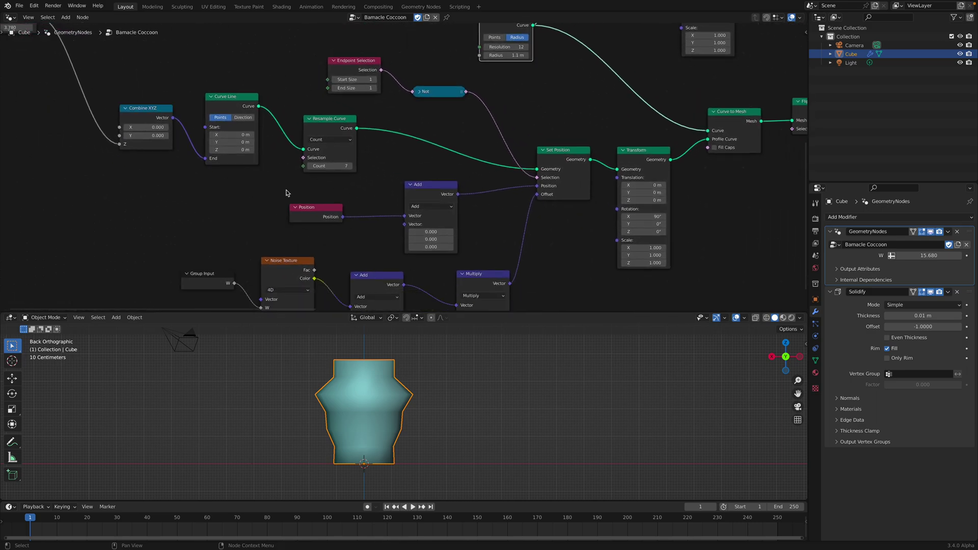
{"action": "scroll", "coordinate": [265, 192], "scroll_direction": "right", "scroll_amount": 1, "text": "ctrl"}
{"action": "left_click_drag", "start_coordinate": [182, 102], "coordinate": [179, 98]}
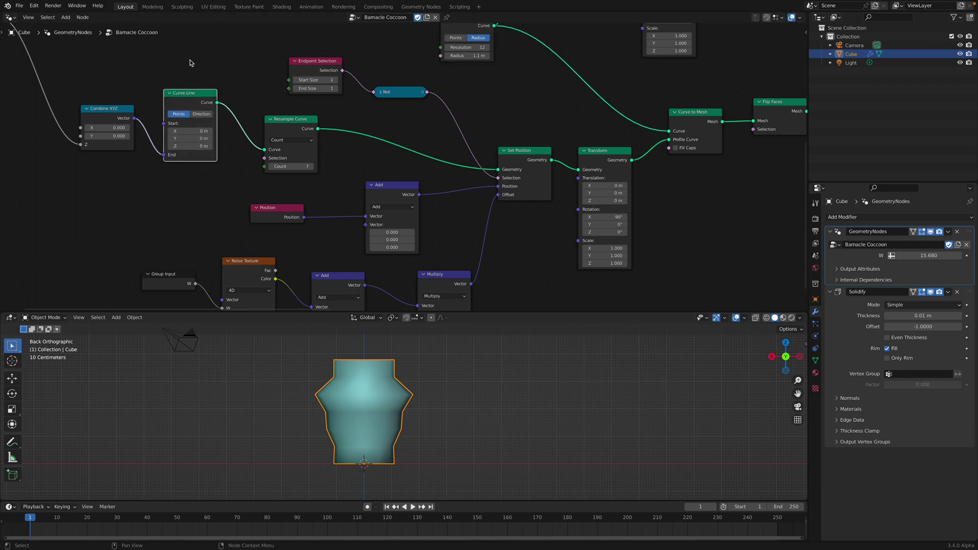
Set the Resample Curve count to 20 for a more detailed vase profile.
{"action": "mouse_move", "coordinate": [317, 169]}
{"action": "left_mouse_down"}
{"action": "mouse_move", "coordinate": [332, 170]}
{"action": "mouse_move", "coordinate": [312, 171]}
{"action": "left_mouse_up"}
{"action": "left_click", "coordinate": [312, 167]}
{"action": "left_click", "coordinate": [312, 167]}
{"action": "left_click", "coordinate": [312, 167]}
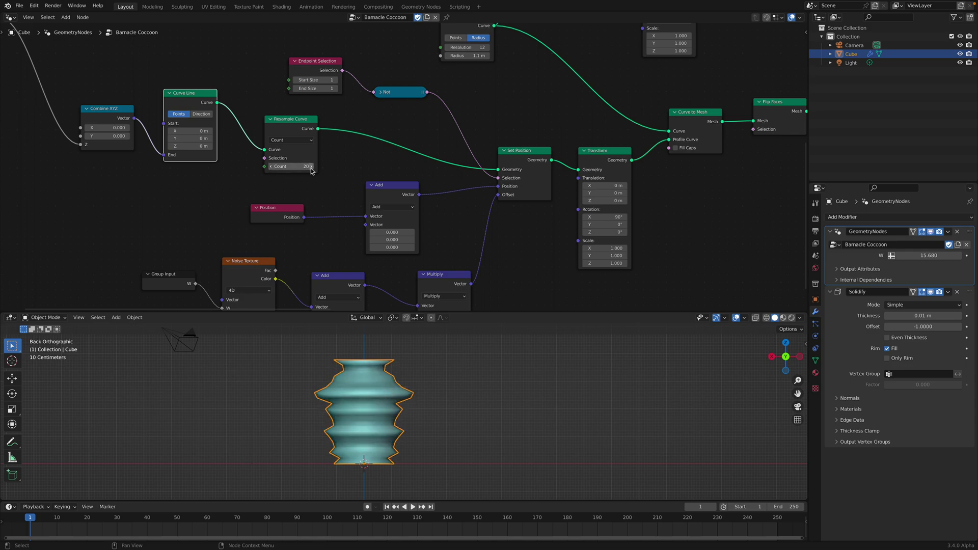
Try another X rotation on the profile's Transform node, then restore 90° and return to the back orthographic view.
{"action": "left_click_drag", "start_coordinate": [614, 152], "coordinate": [612, 149]}
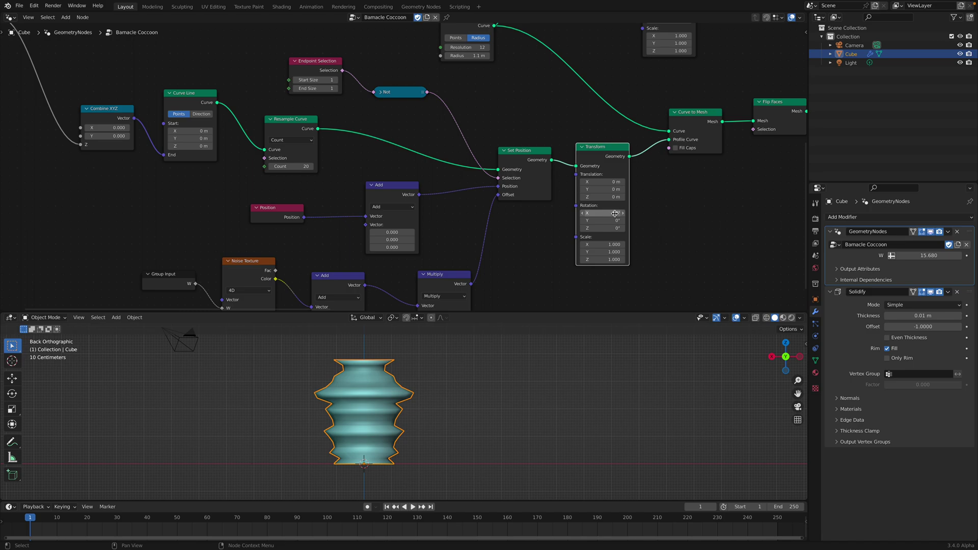
{"action": "left_click_drag", "start_coordinate": [602, 213], "coordinate": [539, 212]}
{"action": "middle_click_drag", "start_coordinate": [546, 398], "coordinate": [526, 438]}
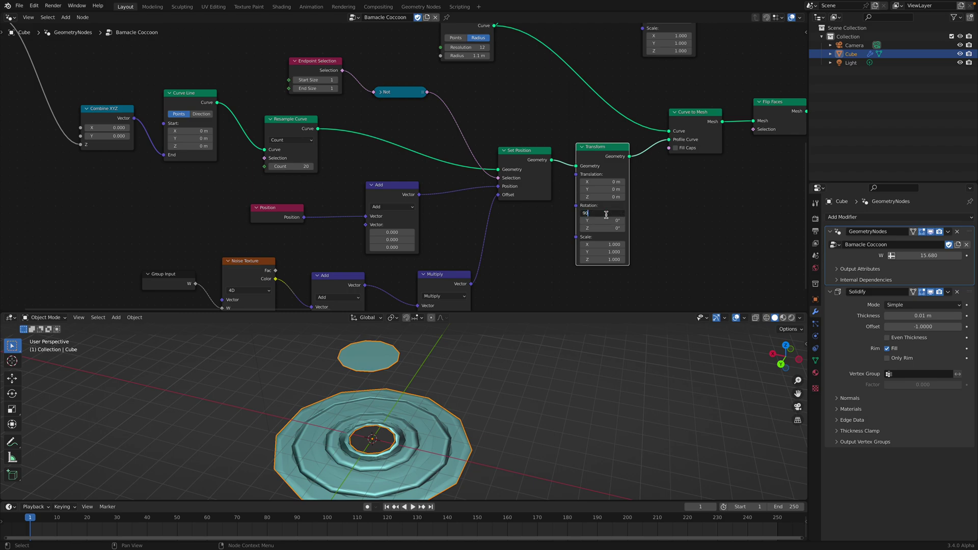
{"action": "key", "text": "Return"}
{"action": "middle_click_drag", "start_coordinate": [586, 369], "coordinate": [723, 367]}
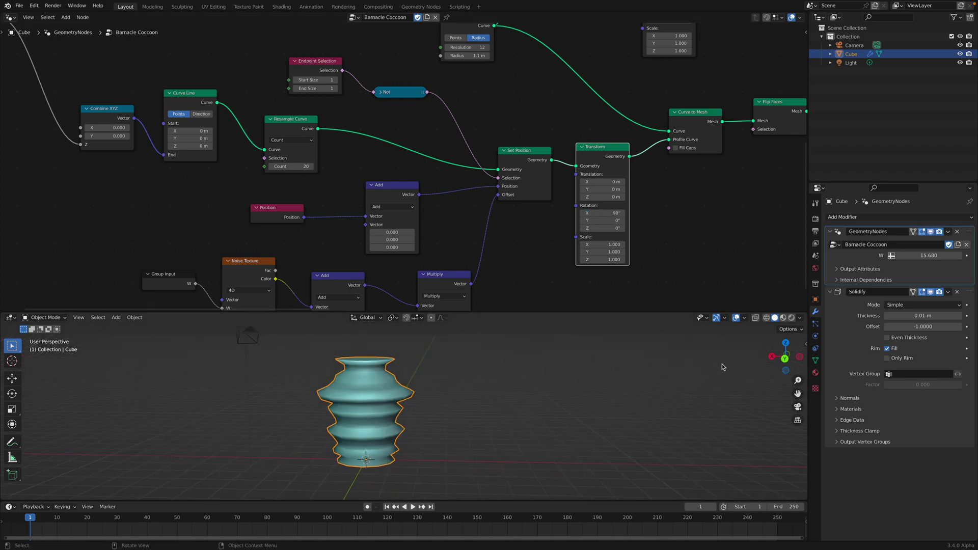
{"action": "left_click", "coordinate": [785, 358]}
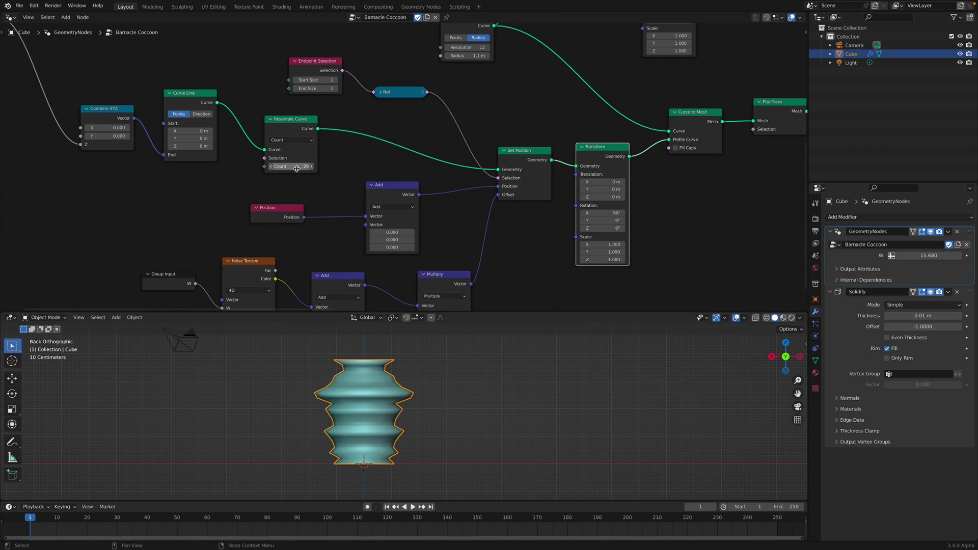
Set the Resample Curve count to 96 and adjust the Value node to make the vase slightly taller.
{"action": "left_click_drag", "start_coordinate": [296, 168], "coordinate": [356, 169]}
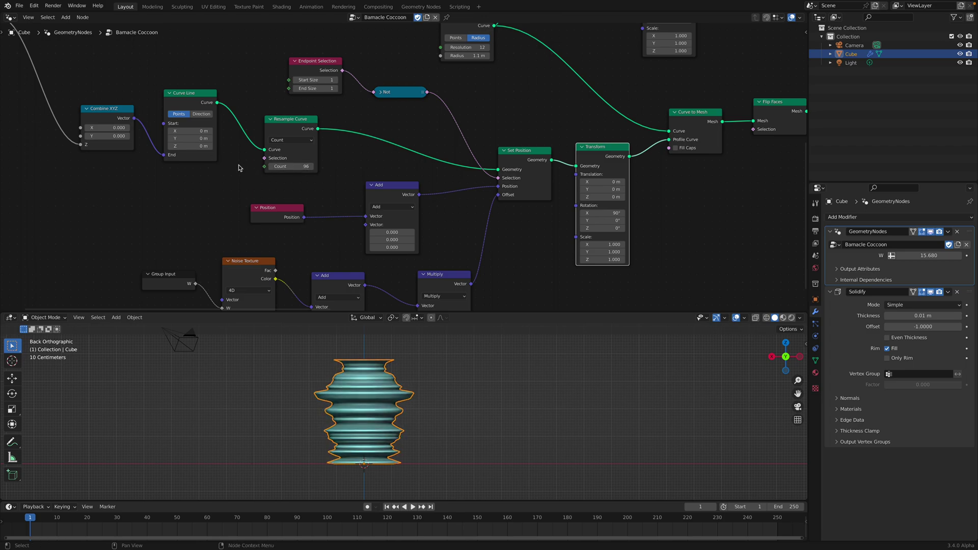
{"action": "scroll", "coordinate": [242, 164], "scroll_direction": "down", "scroll_amount": 2}
{"action": "middle_click_drag", "start_coordinate": [170, 143], "coordinate": [198, 154]}
{"action": "left_click_drag", "start_coordinate": [184, 139], "coordinate": [177, 135]}
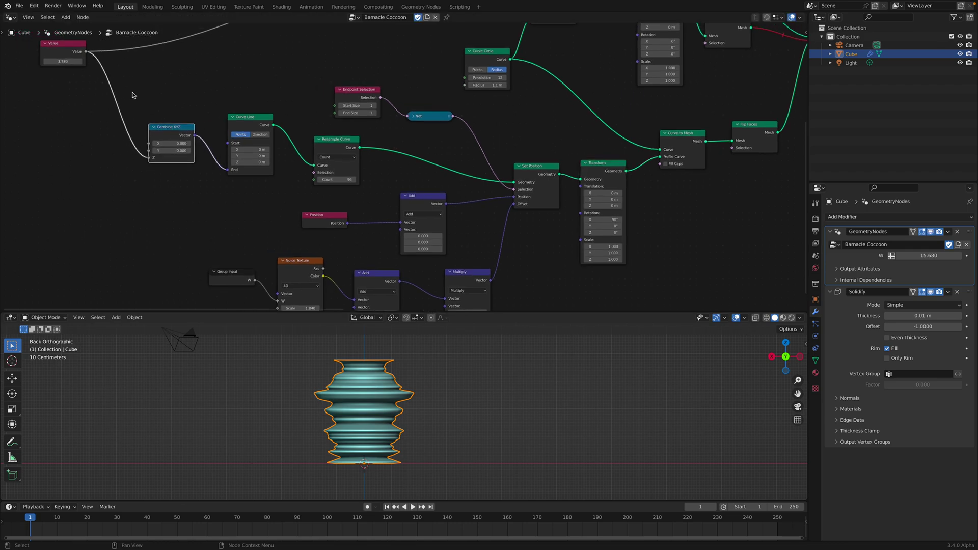
{"action": "middle_click_drag", "start_coordinate": [87, 85], "coordinate": [107, 110]}
{"action": "mouse_move", "coordinate": [101, 107]}
{"action": "left_mouse_down"}
{"action": "mouse_move", "coordinate": [125, 107]}
{"action": "mouse_move", "coordinate": [76, 106]}
{"action": "mouse_move", "coordinate": [130, 107]}
{"action": "mouse_move", "coordinate": [97, 107]}
{"action": "left_mouse_up"}
{"action": "middle_click_drag", "start_coordinate": [273, 121], "coordinate": [246, 79]}
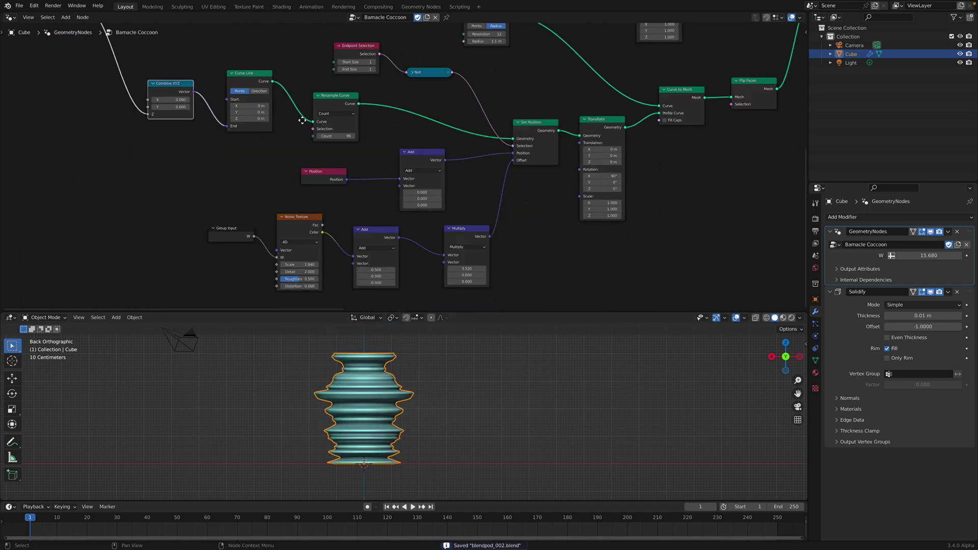
Set the Noise Texture scale to 0.960 and adjust the X factor of the Multiply node.
{"action": "middle_click_drag", "start_coordinate": [302, 121], "coordinate": [295, 98]}
{"action": "mouse_move", "coordinate": [299, 243]}
{"action": "left_mouse_down"}
{"action": "mouse_move", "coordinate": [315, 242]}
{"action": "mouse_move", "coordinate": [305, 243]}
{"action": "left_mouse_up"}
{"action": "mouse_move", "coordinate": [458, 246]}
{"action": "left_mouse_down"}
{"action": "mouse_move", "coordinate": [407, 246]}
{"action": "mouse_move", "coordinate": [448, 246]}
{"action": "left_mouse_up"}
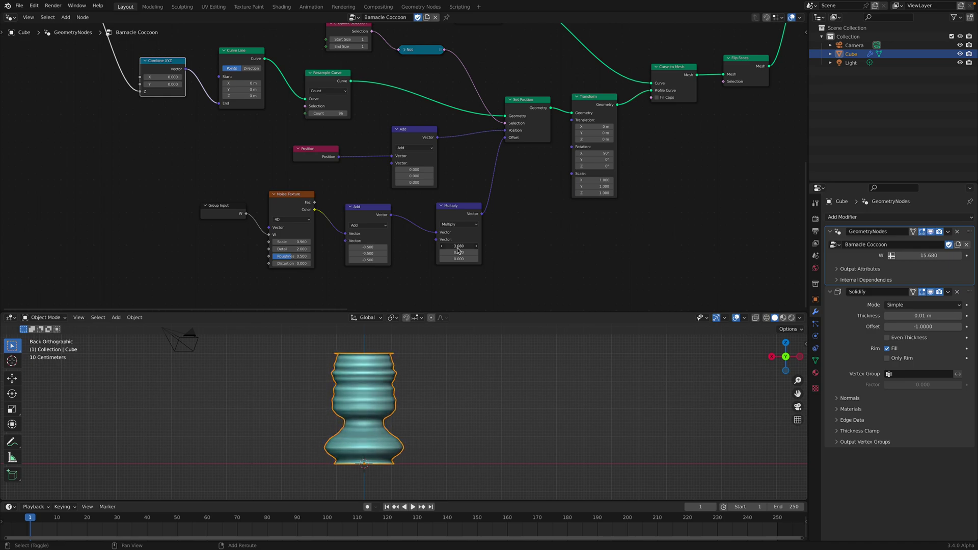
Examine the vase in perspective and the Fill Curve and Transform nodes that form its caps.
{"action": "middle_click_drag", "start_coordinate": [473, 405], "coordinate": [361, 348]}
{"action": "scroll", "coordinate": [369, 392], "scroll_direction": "up", "scroll_amount": 1}
{"action": "scroll", "coordinate": [369, 393], "scroll_direction": "up", "scroll_amount": 2}
{"action": "scroll", "coordinate": [369, 394], "scroll_direction": "down", "scroll_amount": 2}
{"action": "scroll", "coordinate": [453, 166], "scroll_direction": "down", "scroll_amount": 2}
{"action": "middle_click_drag", "start_coordinate": [453, 165], "coordinate": [323, 237]}
{"action": "middle_click_drag", "start_coordinate": [423, 158], "coordinate": [373, 247]}
{"action": "middle_click_drag", "start_coordinate": [370, 142], "coordinate": [366, 214]}
{"action": "scroll", "coordinate": [280, 178], "scroll_direction": "up", "scroll_amount": 1}
{"action": "middle_click_drag", "start_coordinate": [280, 179], "coordinate": [330, 205]}
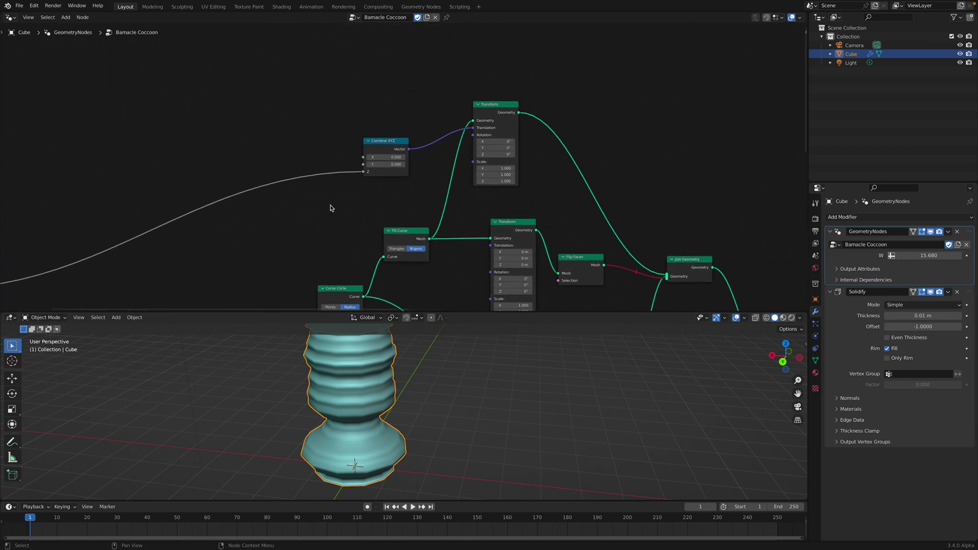
Trace the links from the Value and Curve Circle nodes to the caps, and reposition the top cap's Transform node.
{"action": "scroll", "coordinate": [331, 208], "scroll_direction": "down", "scroll_amount": 5}
{"action": "middle_click_drag", "start_coordinate": [117, 255], "coordinate": [306, 192]}
{"action": "scroll", "coordinate": [311, 192], "scroll_direction": "up", "scroll_amount": 5}
{"action": "middle_click_drag", "start_coordinate": [375, 193], "coordinate": [265, 168]}
{"action": "middle_click_drag", "start_coordinate": [334, 201], "coordinate": [248, 185]}
{"action": "middle_click_drag", "start_coordinate": [338, 183], "coordinate": [230, 194]}
{"action": "left_click_drag", "start_coordinate": [353, 174], "coordinate": [337, 164]}
{"action": "middle_click_drag", "start_coordinate": [375, 153], "coordinate": [253, 222]}
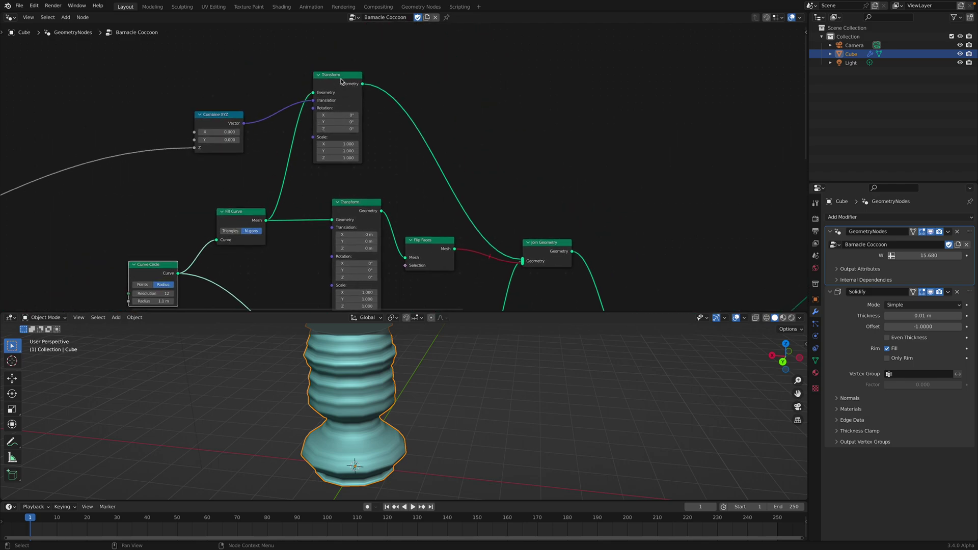
{"action": "left_click_drag", "start_coordinate": [340, 79], "coordinate": [351, 85]}
{"action": "middle_click_drag", "start_coordinate": [353, 150], "coordinate": [361, 142]}
{"action": "middle_click_drag", "start_coordinate": [234, 138], "coordinate": [242, 118]}
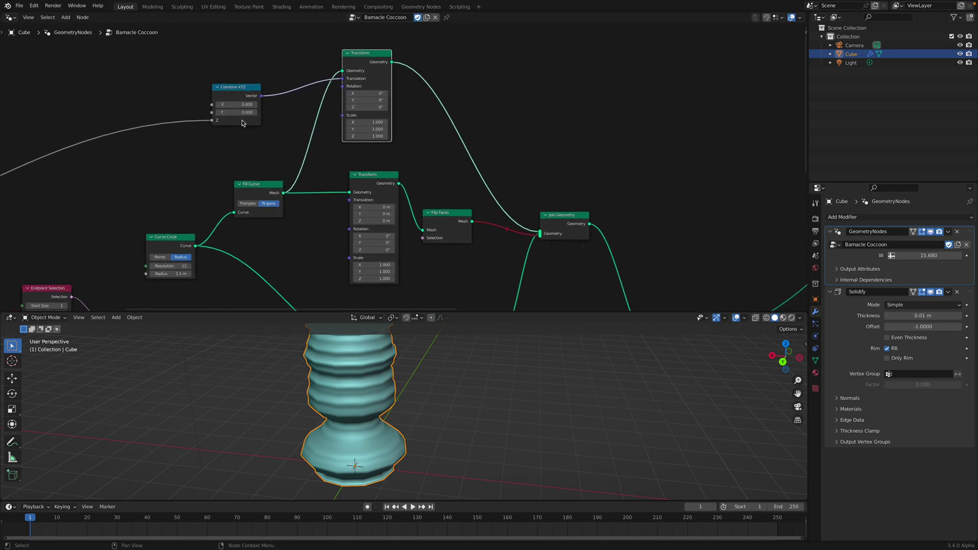
Inspect the vase from below and move the Curve to Mesh node slightly upward.
{"action": "middle_click_drag", "start_coordinate": [359, 178], "coordinate": [367, 116]}
{"action": "middle_click_drag", "start_coordinate": [341, 150], "coordinate": [341, 115]}
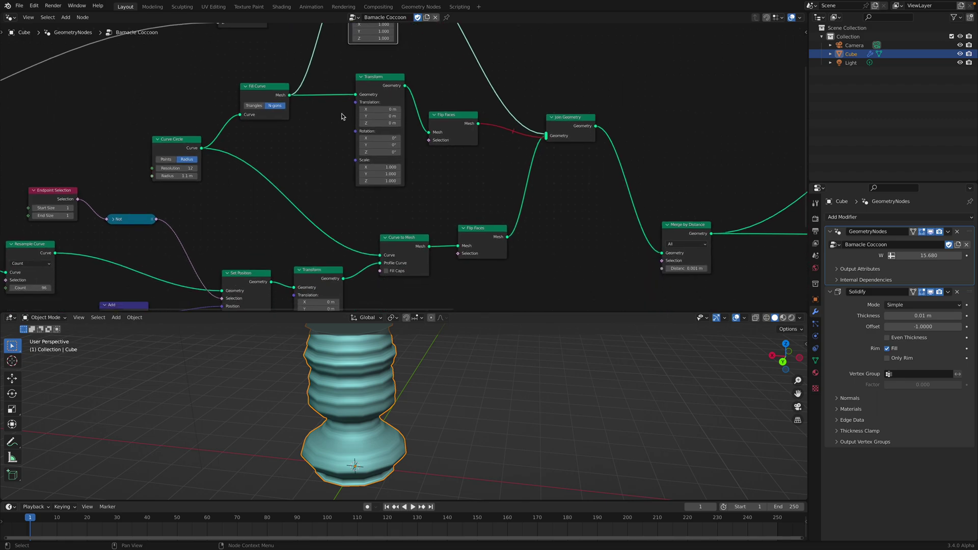
{"action": "middle_click_drag", "start_coordinate": [421, 379], "coordinate": [429, 350]}
{"action": "scroll", "coordinate": [402, 169], "scroll_direction": "down", "scroll_amount": 1}
{"action": "middle_click_drag", "start_coordinate": [402, 170], "coordinate": [395, 118]}
{"action": "scroll", "coordinate": [400, 145], "scroll_direction": "up", "scroll_amount": 3}
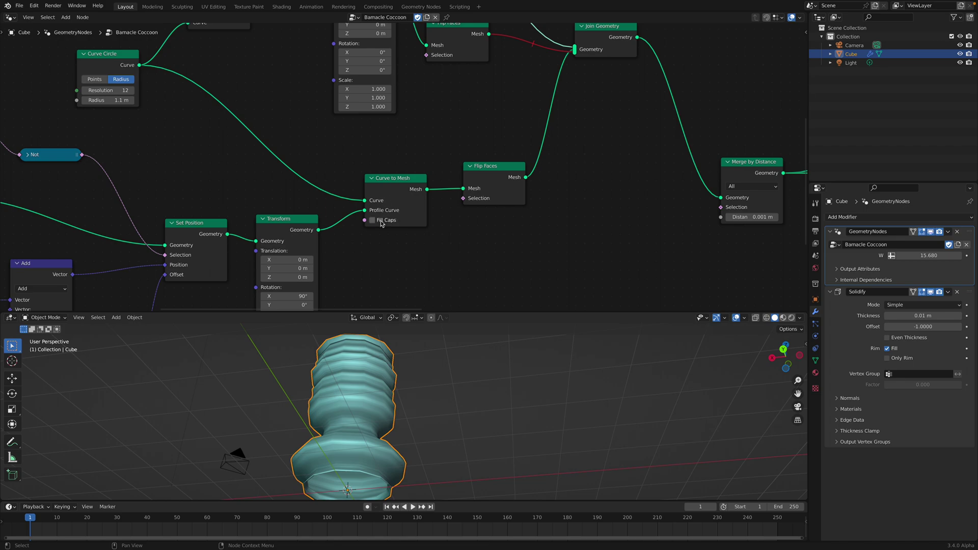
{"action": "left_click_drag", "start_coordinate": [382, 223], "coordinate": [383, 192]}
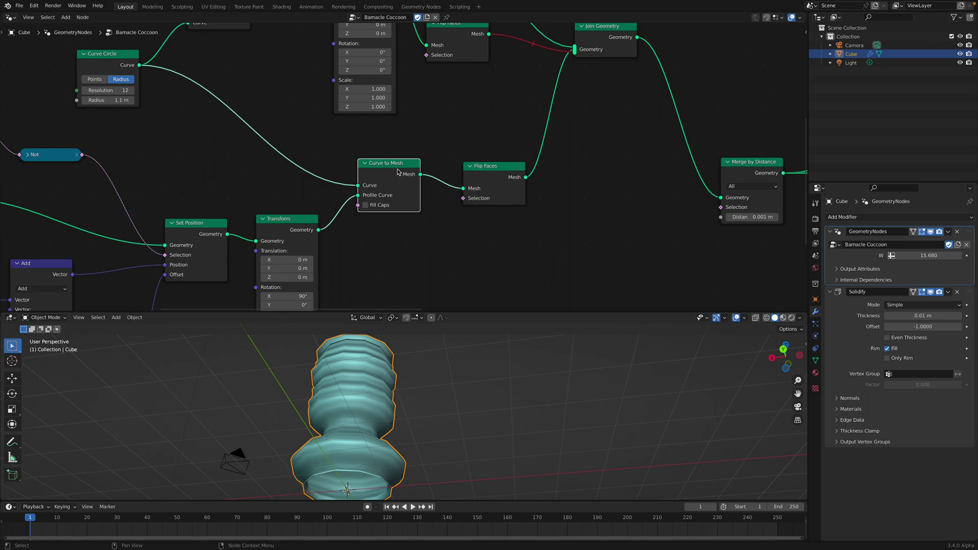
Try translations of 0.98 m in Z and -5.72 m in X on the bottom cap's Transform node, resetting each.
{"action": "middle_click_drag", "start_coordinate": [367, 108], "coordinate": [388, 164]}
{"action": "scroll", "coordinate": [369, 164], "scroll_direction": "down", "scroll_amount": 1}
{"action": "scroll", "coordinate": [388, 163], "scroll_direction": "down", "scroll_amount": 1}
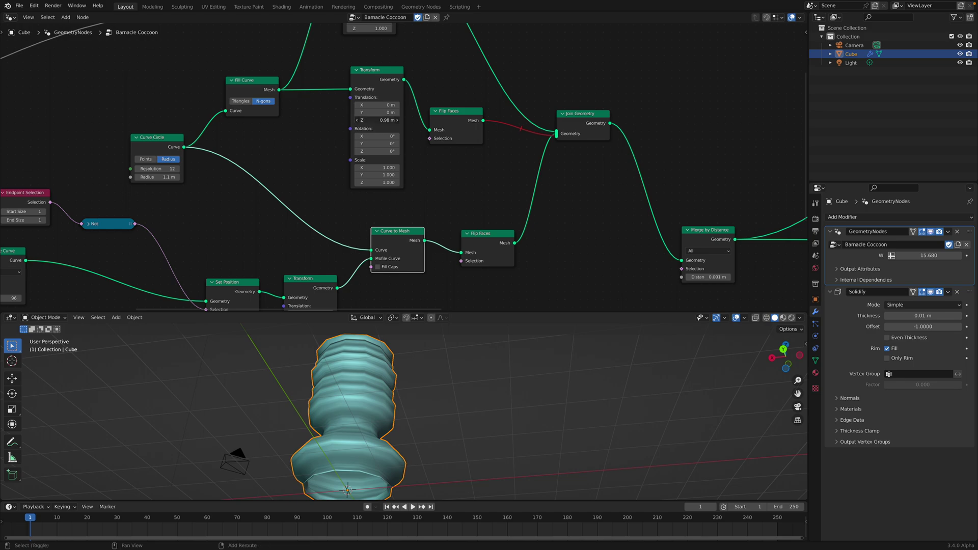
{"action": "key", "text": "BackSpace"}
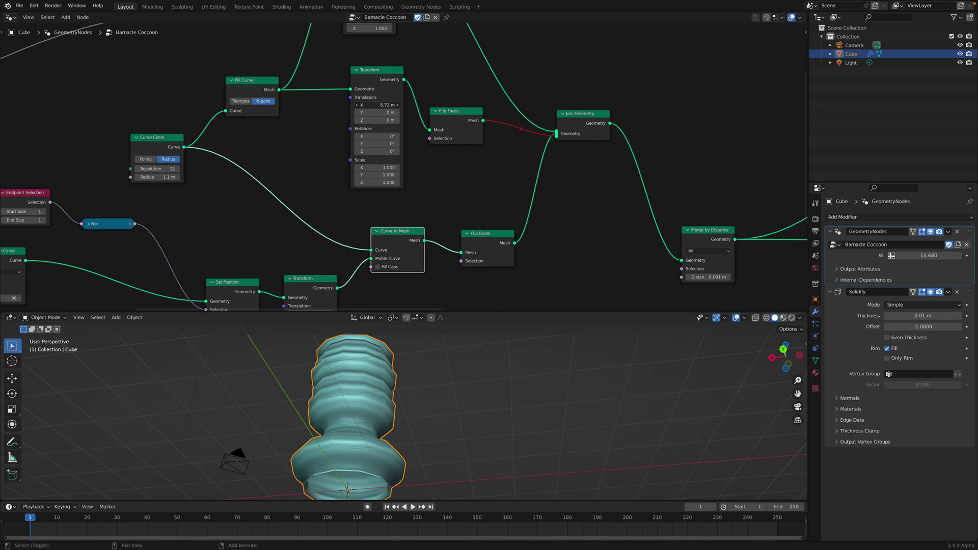
{"action": "key", "text": "BackSpace"}
Enlarge the 3D viewport and orbit to view the vase from above.
{"action": "scroll", "coordinate": [376, 116], "scroll_direction": "down", "scroll_amount": 3}
{"action": "middle_click_drag", "start_coordinate": [373, 104], "coordinate": [385, 198]}
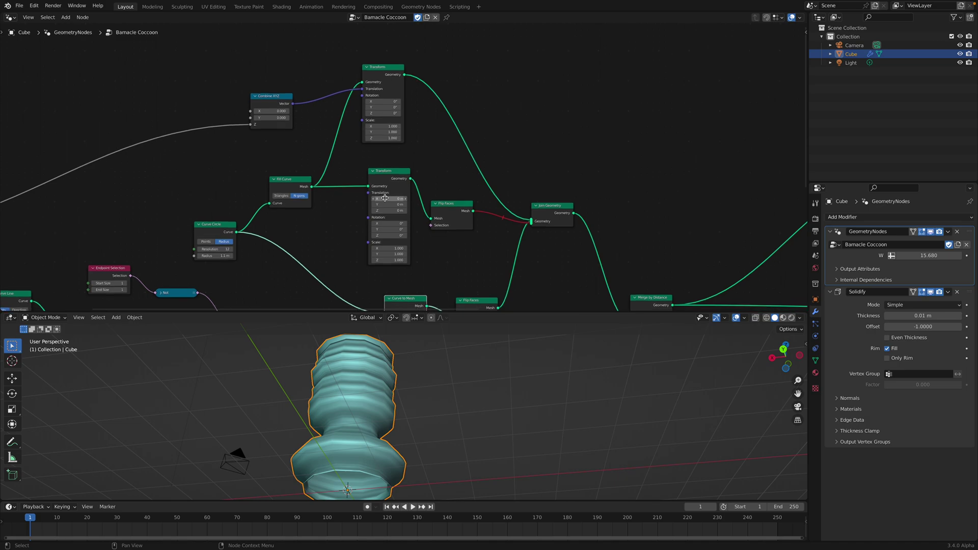
{"action": "scroll", "coordinate": [382, 204], "scroll_direction": "up", "scroll_amount": 1}
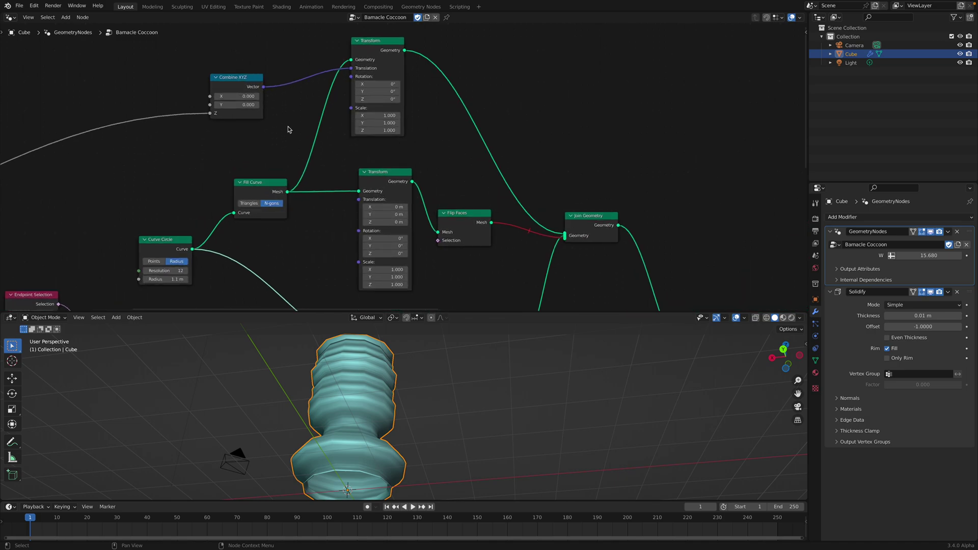
{"action": "middle_click_drag", "start_coordinate": [290, 123], "coordinate": [308, 51]}
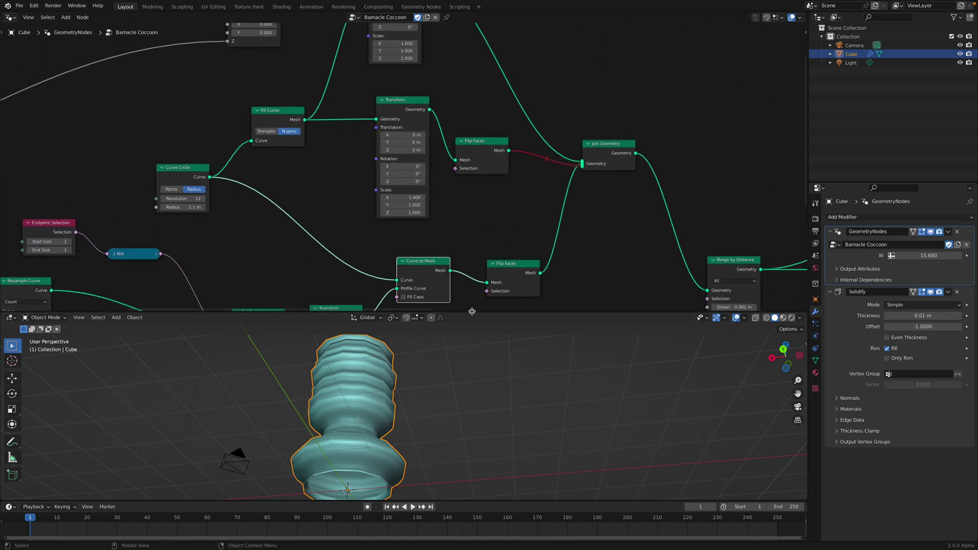
{"action": "left_click_drag", "start_coordinate": [472, 311], "coordinate": [458, 209]}
{"action": "middle_click_drag", "start_coordinate": [457, 280], "coordinate": [452, 379]}
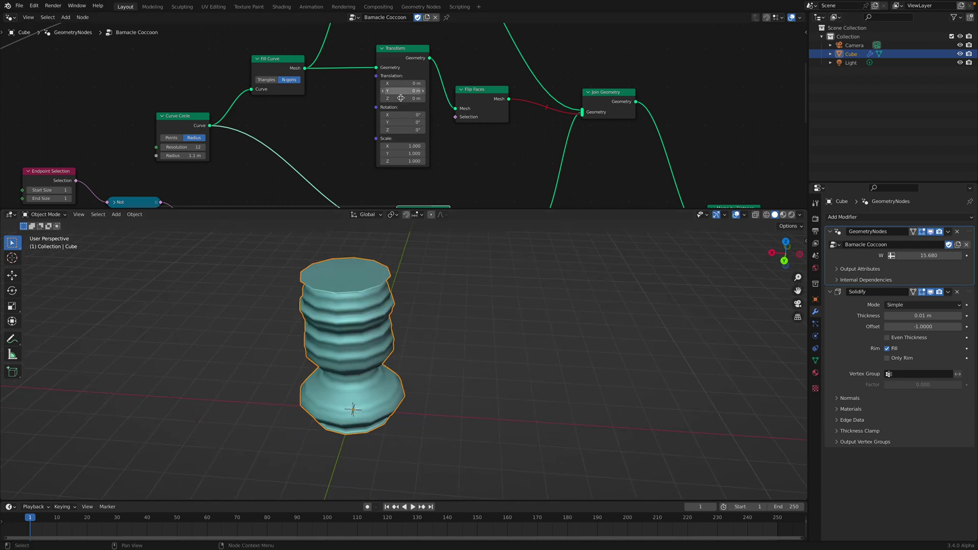
Set the bottom cap's Z translation to 0.36 m, save the file, and select its Flip Faces node.
{"action": "left_click_drag", "start_coordinate": [399, 100], "coordinate": [408, 101], "text": "shift"}
{"action": "key", "text": "ctrl+s"}
{"action": "middle_click_drag", "start_coordinate": [492, 97], "coordinate": [436, 99]}
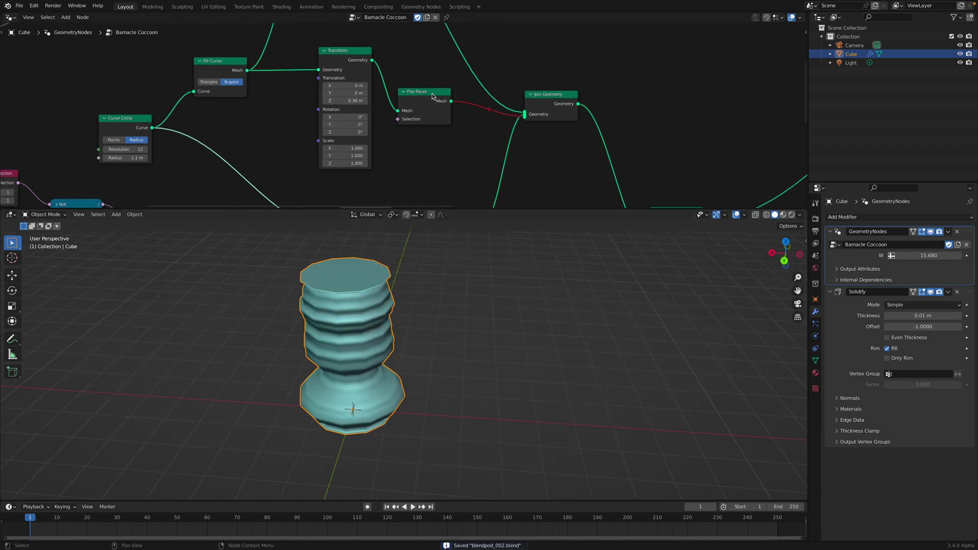
{"action": "left_click_drag", "start_coordinate": [443, 108], "coordinate": [441, 109]}
{"action": "middle_click_drag", "start_coordinate": [441, 109], "coordinate": [399, 132]}
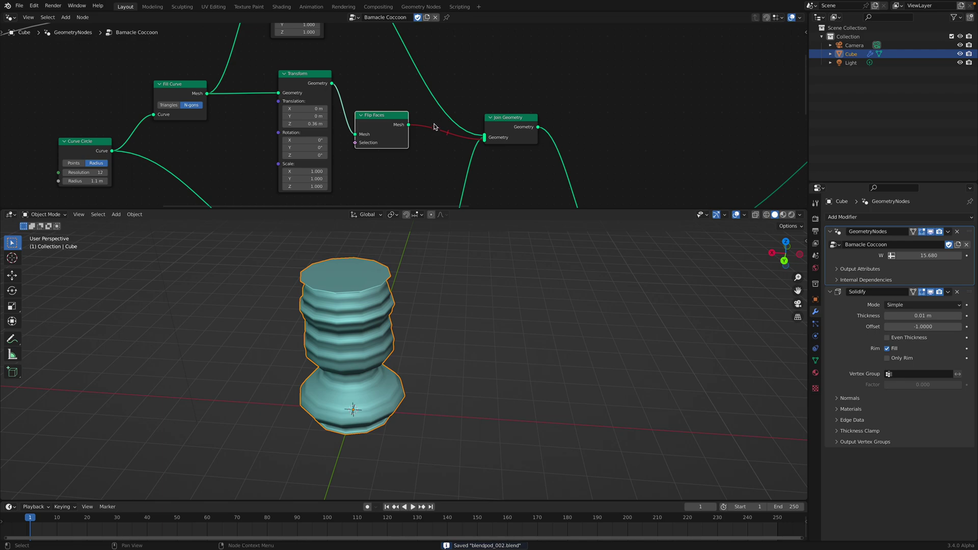
Unmute the link from the bottom cap's Flip Faces to Join Geometry and view the vase in right orthographic projection.
{"action": "middle_click_drag", "start_coordinate": [441, 393], "coordinate": [361, 338]}
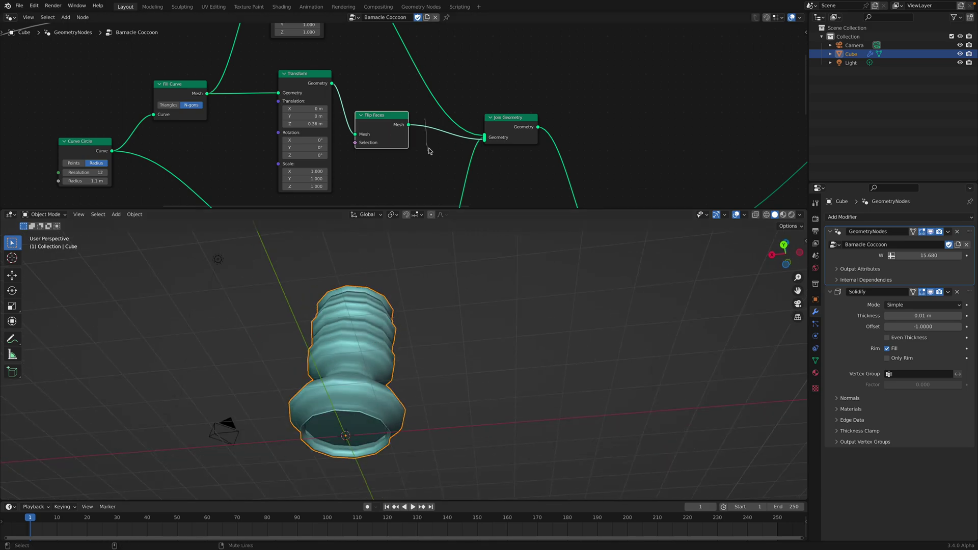
{"action": "right_click_drag", "start_coordinate": [429, 151], "coordinate": [429, 153], "text": "ctrl+alt"}
{"action": "right_click_drag", "start_coordinate": [429, 117], "coordinate": [429, 148], "text": "ctrl+alt"}
{"action": "right_click_drag", "start_coordinate": [436, 120], "coordinate": [432, 172], "text": "ctrl+alt"}
{"action": "mouse_move", "coordinate": [426, 334]}
{"action": "middle_mouse_down"}
{"action": "mouse_move", "coordinate": [400, 330]}
{"action": "mouse_move", "coordinate": [380, 357]}
{"action": "middle_mouse_up"}
{"action": "left_click", "coordinate": [778, 257]}
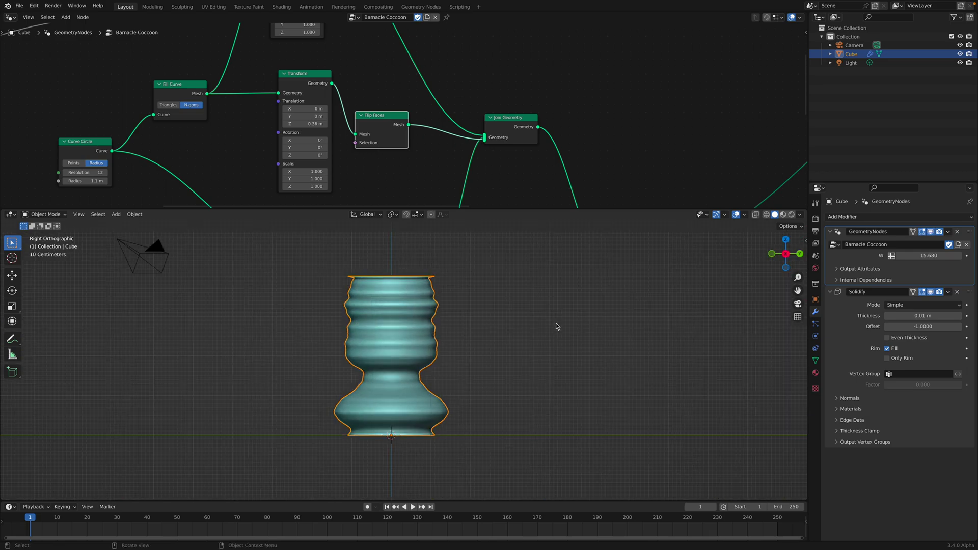
Set the Resample Curve count to 12, view the vase in perspective, and save the file.
{"action": "middle_click_drag", "start_coordinate": [324, 172], "coordinate": [353, 108]}
{"action": "scroll", "coordinate": [331, 146], "scroll_direction": "down", "scroll_amount": 5}
{"action": "middle_click_drag", "start_coordinate": [324, 154], "coordinate": [437, 126]}
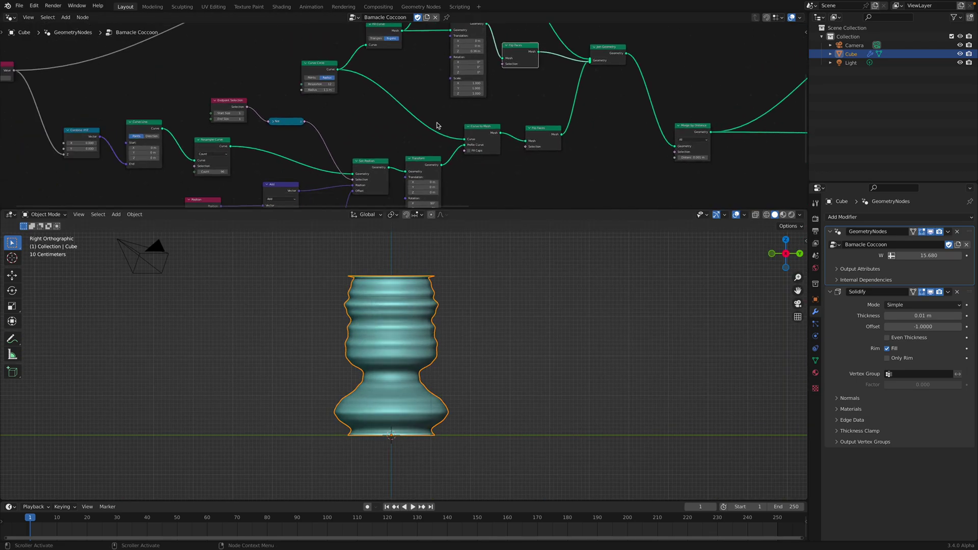
{"action": "middle_click_drag", "start_coordinate": [205, 158], "coordinate": [265, 154]}
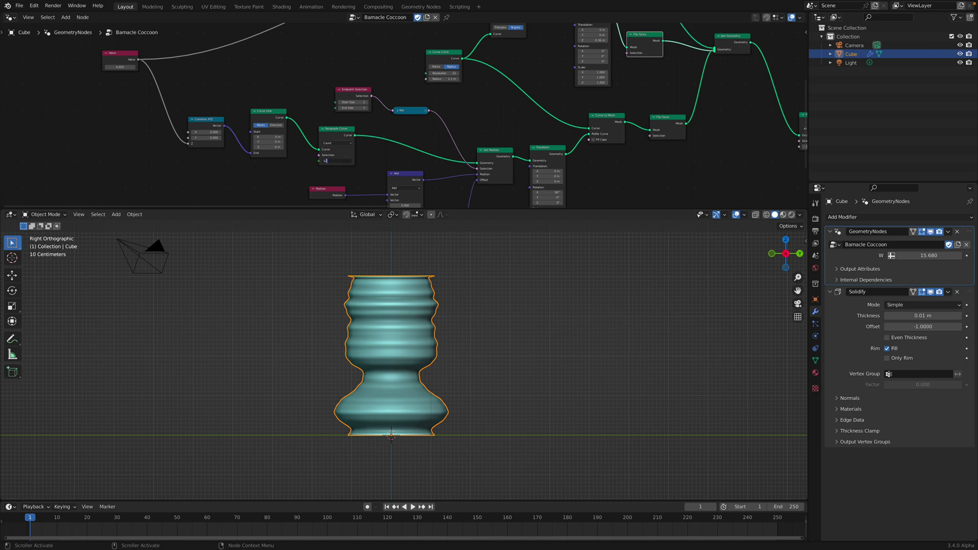
{"action": "key", "text": "Return"}
{"action": "middle_click_drag", "start_coordinate": [407, 331], "coordinate": [434, 322]}
{"action": "key", "text": "ctrl+s"}
{"action": "middle_click_drag", "start_coordinate": [513, 127], "coordinate": [327, 119]}
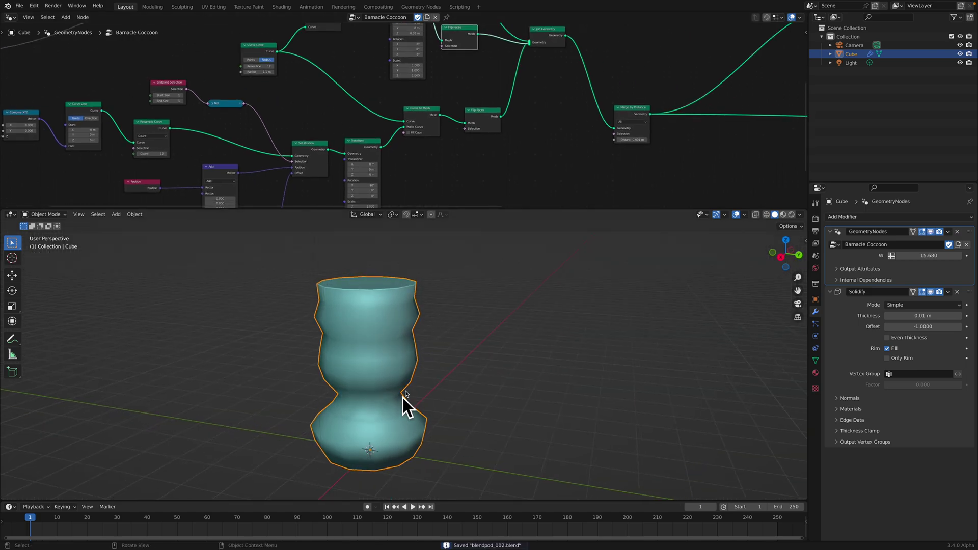
Try lowering the bottom cap through its Transform node's Z translation, reset it to 0 m, and save the file.
{"action": "middle_click_drag", "start_coordinate": [403, 397], "coordinate": [601, 306]}
{"action": "middle_click_drag", "start_coordinate": [418, 122], "coordinate": [401, 199]}
{"action": "left_click_drag", "start_coordinate": [391, 98], "coordinate": [326, 98]}
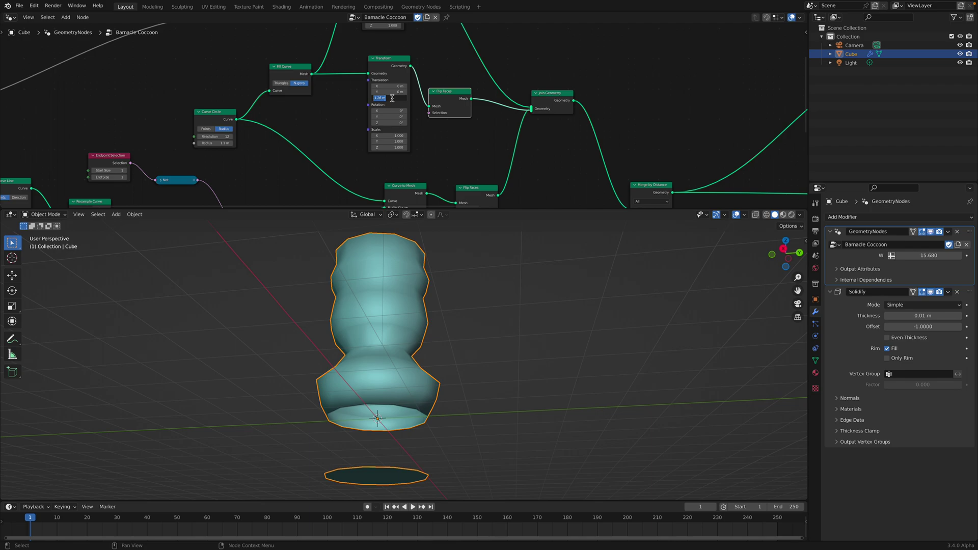
{"action": "type", "text": "0"}
{"action": "key", "text": "Return"}
{"action": "key", "text": "ctrl+s"}
{"action": "middle_click_drag", "start_coordinate": [511, 364], "coordinate": [485, 422]}
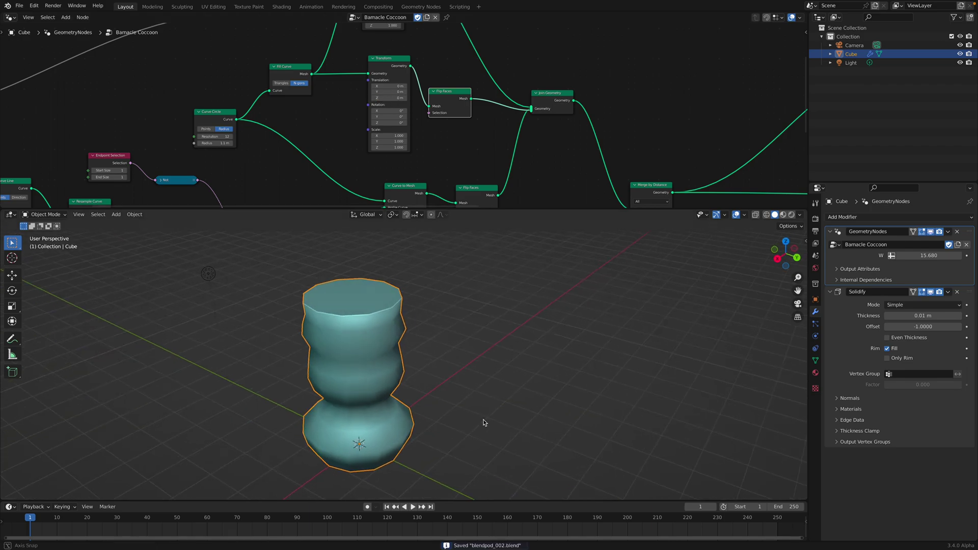
{"action": "middle_click_drag", "start_coordinate": [385, 342], "coordinate": [367, 384]}
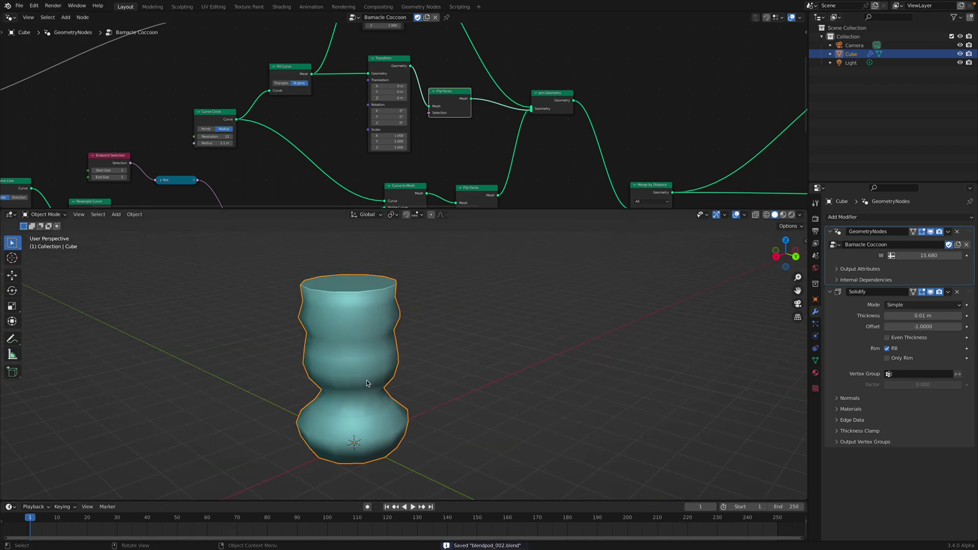
Unmute the Mesh to Volume and Volume to Mesh nodes.
{"action": "middle_click_drag", "start_coordinate": [357, 327], "coordinate": [371, 387]}
{"action": "middle_click_drag", "start_coordinate": [421, 125], "coordinate": [326, 108]}
{"action": "middle_click_drag", "start_coordinate": [440, 122], "coordinate": [380, 114]}
{"action": "left_click_drag", "start_coordinate": [491, 157], "coordinate": [479, 98]}
{"action": "middle_click_drag", "start_coordinate": [597, 89], "coordinate": [413, 96]}
{"action": "scroll", "coordinate": [413, 96], "scroll_direction": "down", "scroll_amount": 1}
{"action": "middle_click_drag", "start_coordinate": [468, 78], "coordinate": [236, 121]}
{"action": "middle_click_drag", "start_coordinate": [370, 88], "coordinate": [219, 122]}
{"action": "left_click", "coordinate": [216, 102]}
{"action": "scroll", "coordinate": [227, 102], "scroll_direction": "up", "scroll_amount": 1}
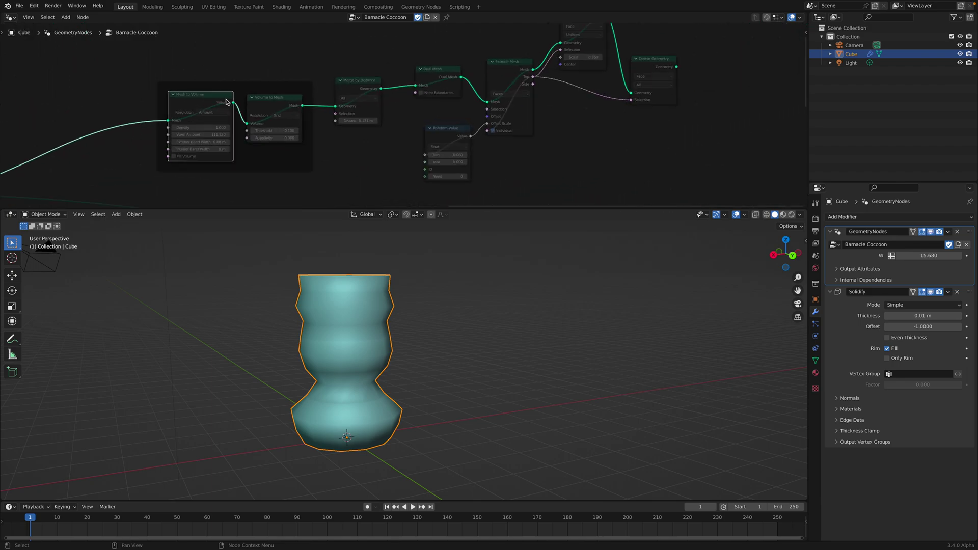
{"action": "right_click", "coordinate": [288, 340]}
{"action": "key", "text": "m"}
{"action": "left_click", "coordinate": [277, 109]}
{"action": "key", "text": "m"}
{"action": "middle_click_drag", "start_coordinate": [378, 335], "coordinate": [375, 326]}
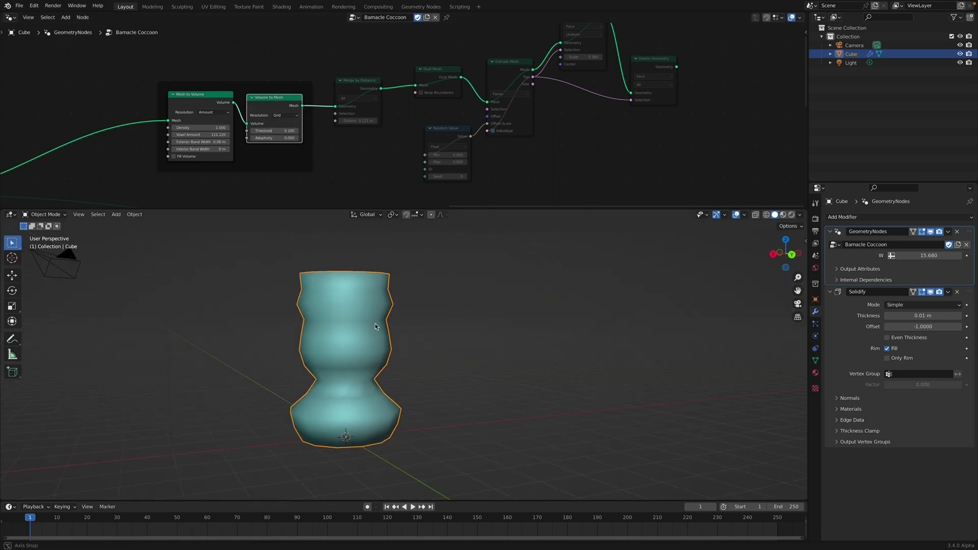
Move the Group Output node closer and link the Delete Geometry output to it in place of the Merge by Distance link.
{"action": "scroll", "coordinate": [508, 155], "scroll_direction": "down", "scroll_amount": 4}
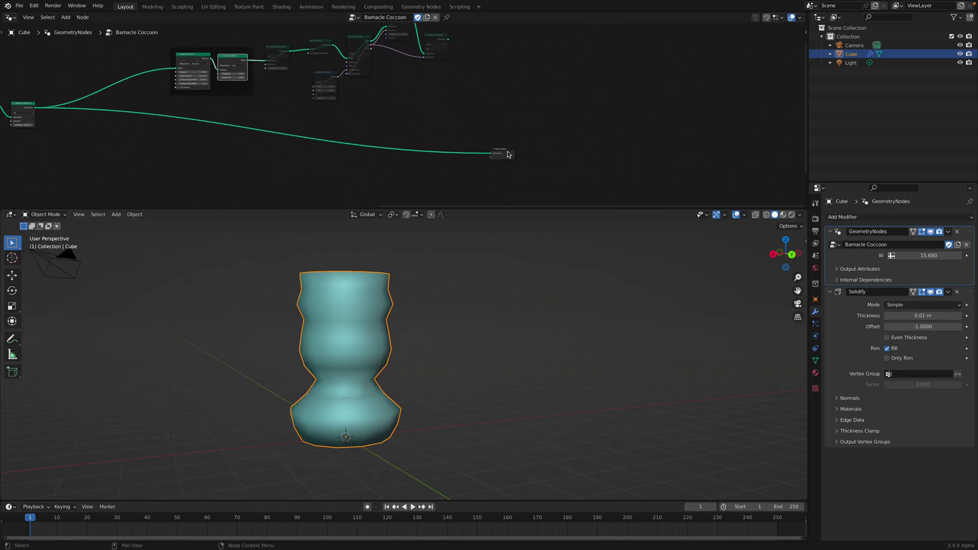
{"action": "left_click_drag", "start_coordinate": [508, 153], "coordinate": [494, 116]}
{"action": "middle_click_drag", "start_coordinate": [467, 87], "coordinate": [473, 118]}
{"action": "scroll", "coordinate": [468, 115], "scroll_direction": "up", "scroll_amount": 1}
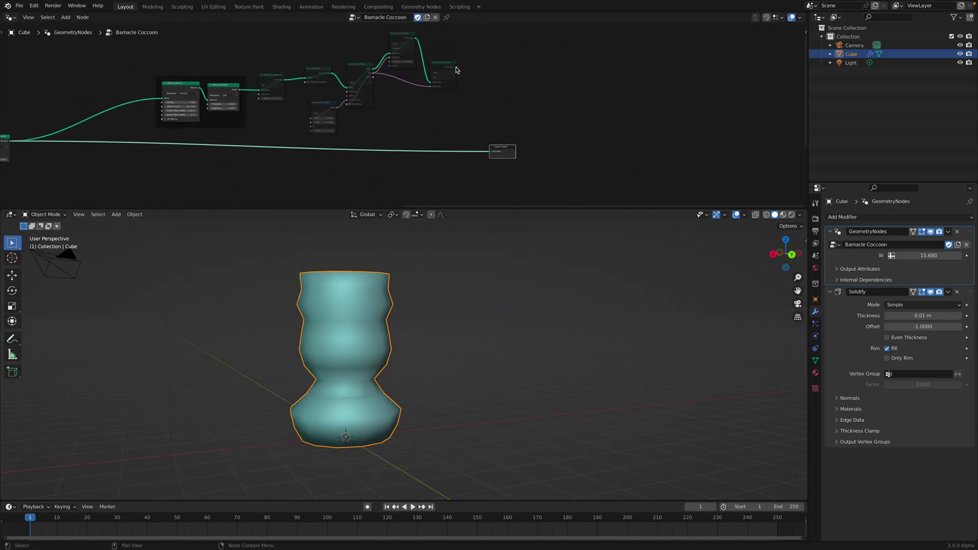
{"action": "left_click_drag", "start_coordinate": [456, 67], "coordinate": [489, 152]}
Save the file and display the vase in wireframe shading.
{"action": "middle_click_drag", "start_coordinate": [441, 238], "coordinate": [406, 331]}
{"action": "key", "text": "ctrl+s"}
{"action": "key", "text": "z"}
{"action": "left_click", "coordinate": [387, 331]}
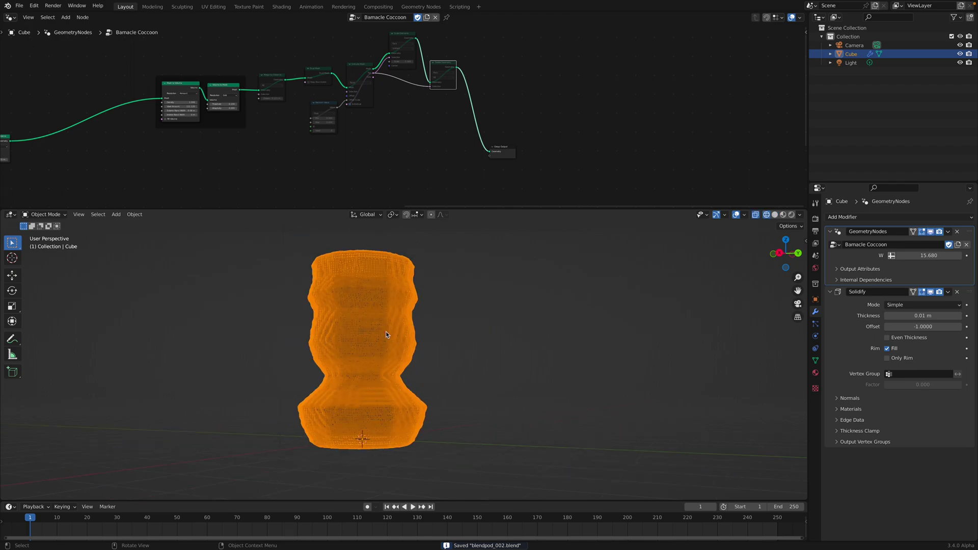
Enable Fill Volume on the Mesh to Volume node and save the file.
{"action": "scroll", "coordinate": [386, 331], "scroll_direction": "up", "scroll_amount": 1}
{"action": "mouse_move", "coordinate": [197, 97]}
{"action": "middle_mouse_down"}
{"action": "mouse_move", "coordinate": [313, 102]}
{"action": "mouse_move", "coordinate": [357, 121]}
{"action": "middle_mouse_up"}
{"action": "scroll", "coordinate": [313, 103], "scroll_direction": "up", "scroll_amount": 7}
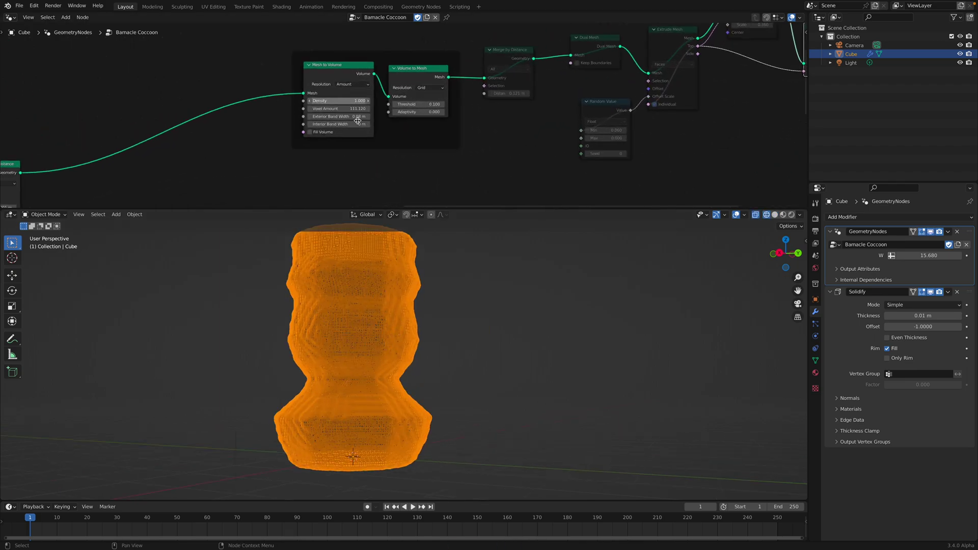
{"action": "left_click", "coordinate": [310, 132]}
{"action": "left_click", "coordinate": [311, 132]}
{"action": "left_click", "coordinate": [311, 132]}
{"action": "middle_click_drag", "start_coordinate": [417, 253], "coordinate": [393, 277]}
{"action": "key", "text": "ctrl+s"}
Unmute all nodes from Merge by Distance to Delete Geometry, including Dual Mesh, Random Value, Extrude Mesh and Scale Elements.
{"action": "middle_click_drag", "start_coordinate": [326, 168], "coordinate": [270, 150]}
{"action": "scroll", "coordinate": [343, 153], "scroll_direction": "down", "scroll_amount": 3}
{"action": "middle_click_drag", "start_coordinate": [352, 148], "coordinate": [293, 141]}
{"action": "middle_click_drag", "start_coordinate": [532, 139], "coordinate": [387, 98]}
{"action": "left_click", "coordinate": [489, 84]}
{"action": "left_click_drag", "start_coordinate": [505, 143], "coordinate": [518, 114]}
{"action": "middle_click_drag", "start_coordinate": [434, 76], "coordinate": [467, 132]}
{"action": "scroll", "coordinate": [466, 132], "scroll_direction": "down", "scroll_amount": 1}
{"action": "scroll", "coordinate": [374, 105], "scroll_direction": "up", "scroll_amount": 1}
{"action": "left_click_drag", "start_coordinate": [204, 40], "coordinate": [471, 178]}
{"action": "key", "text": "m"}
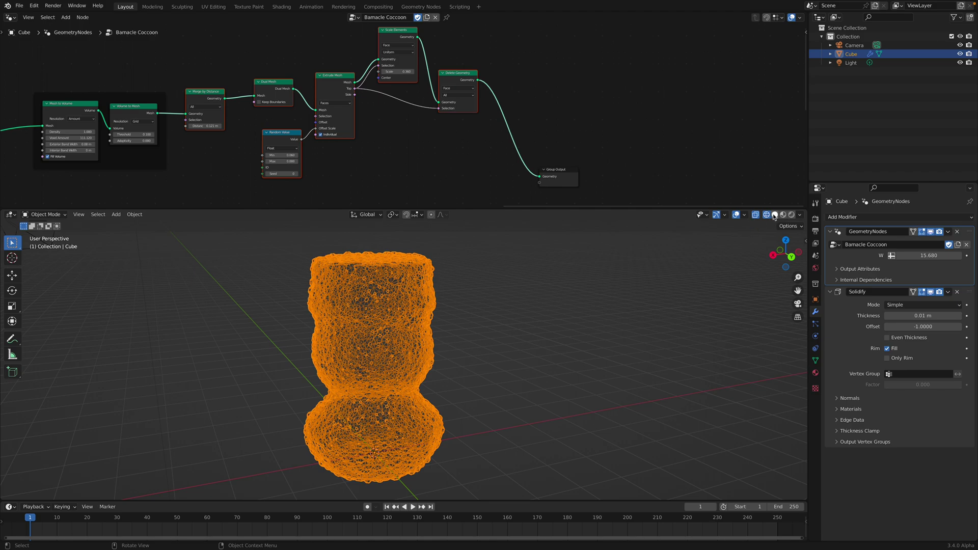
Display the vase in solid shading, save the file, and deselect the object.
{"action": "left_click", "coordinate": [775, 215]}
{"action": "key", "text": "ctrl+s"}
{"action": "left_click", "coordinate": [504, 322]}
Shift the node chain after Volume to Mesh slightly and select the Extrude Mesh node.
{"action": "scroll", "coordinate": [242, 135], "scroll_direction": "up", "scroll_amount": 1}
{"action": "key", "text": "g"}
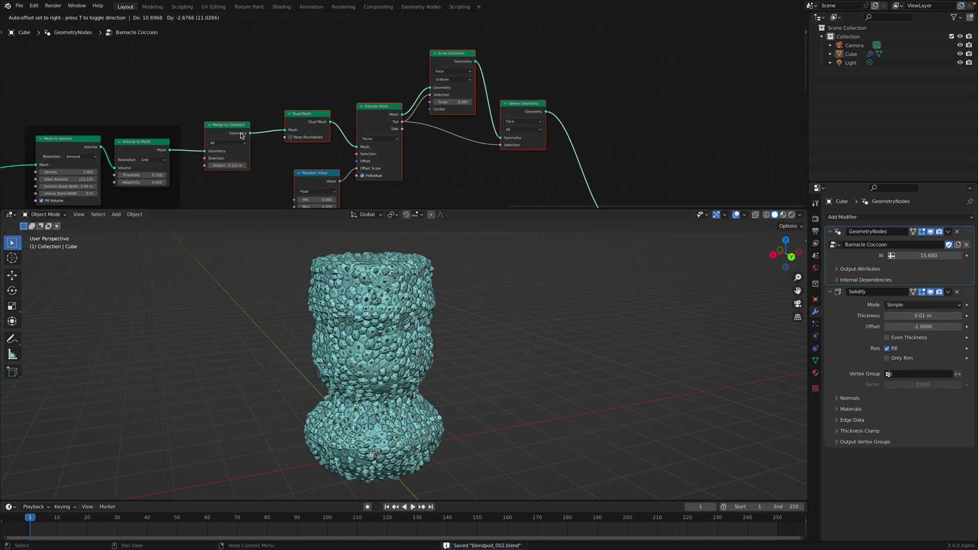
{"action": "left_click", "coordinate": [242, 135]}
{"action": "middle_click_drag", "start_coordinate": [287, 109], "coordinate": [268, 98]}
{"action": "middle_click_drag", "start_coordinate": [330, 72], "coordinate": [306, 90]}
{"action": "left_click", "coordinate": [306, 89]}
{"action": "left_click_drag", "start_coordinate": [338, 111], "coordinate": [334, 106]}
{"action": "middle_click_drag", "start_coordinate": [350, 122], "coordinate": [307, 110]}
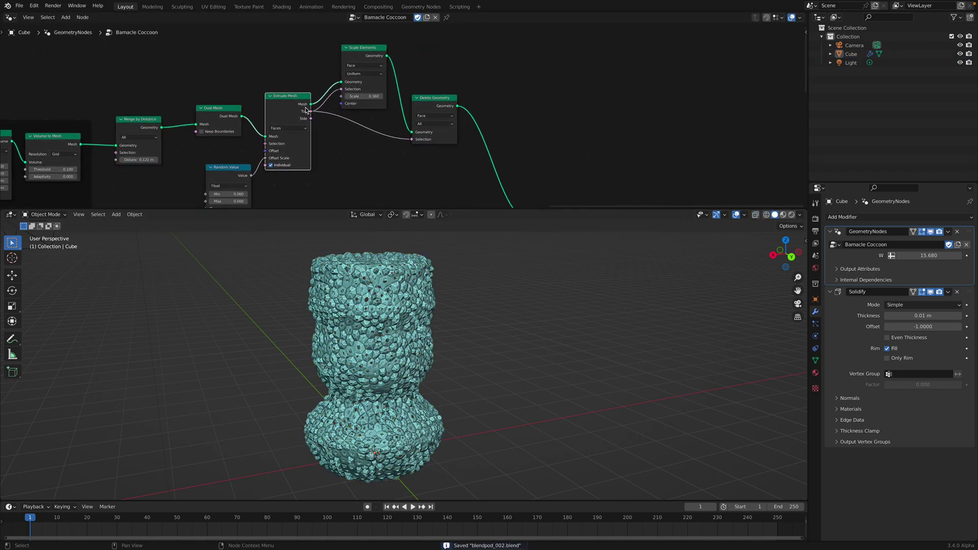
Try a Scale of 0.220 on the Scale Elements node and settle on 0.340.
{"action": "mouse_move", "coordinate": [364, 97]}
{"action": "left_mouse_down"}
{"action": "mouse_move", "coordinate": [385, 96]}
{"action": "mouse_move", "coordinate": [355, 97]}
{"action": "left_mouse_up"}
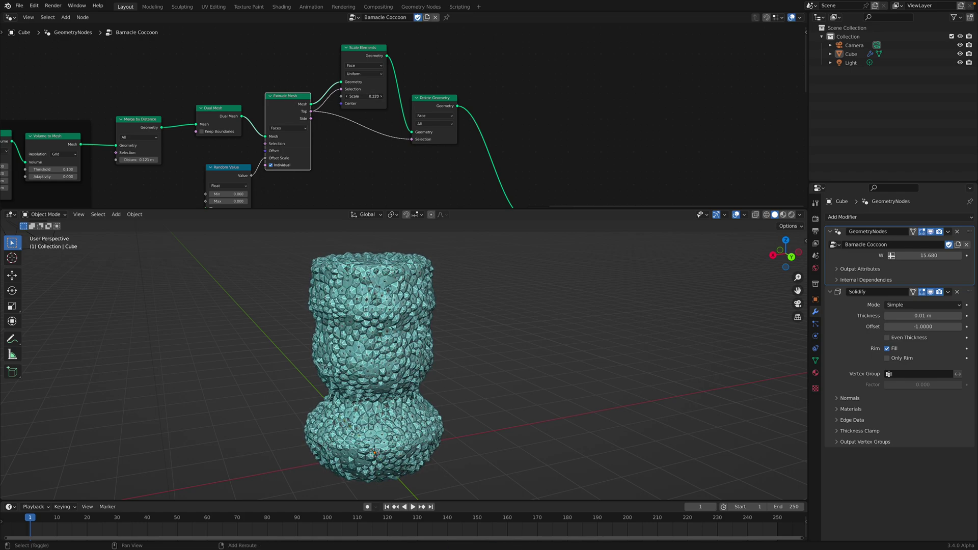
{"action": "key", "text": "s"}
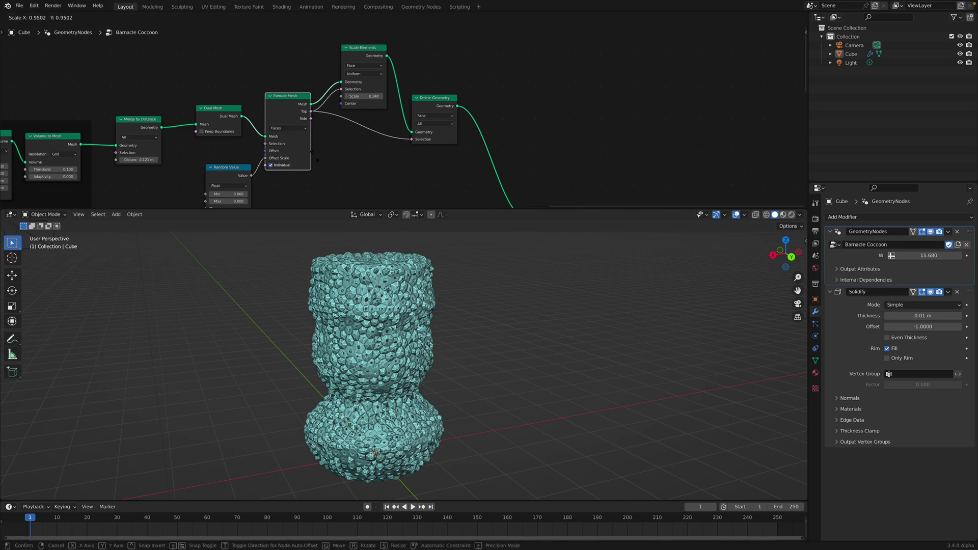
{"action": "right_click", "coordinate": [338, 192]}
Set the Random Value node's Min to -0.040, Max to 0.080 and Seed to 72, and save the file.
{"action": "middle_click_drag", "start_coordinate": [339, 192], "coordinate": [357, 118]}
{"action": "scroll", "coordinate": [357, 117], "scroll_direction": "up", "scroll_amount": 2}
{"action": "left_click_drag", "start_coordinate": [228, 128], "coordinate": [265, 145]}
{"action": "key", "text": "ctrl+s"}
Expose the Random Value node's Seed as a modifier input by linking it to a new Group Input node.
{"action": "left_click_drag", "start_coordinate": [202, 145], "coordinate": [156, 157]}
{"action": "type", "text": "gr"}
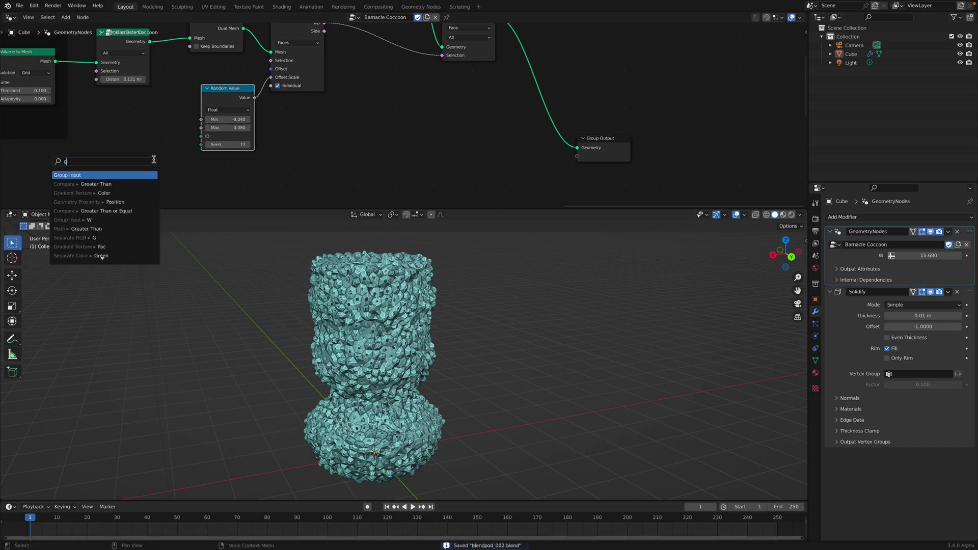
{"action": "left_click", "coordinate": [140, 177]}
{"action": "left_click", "coordinate": [162, 148]}
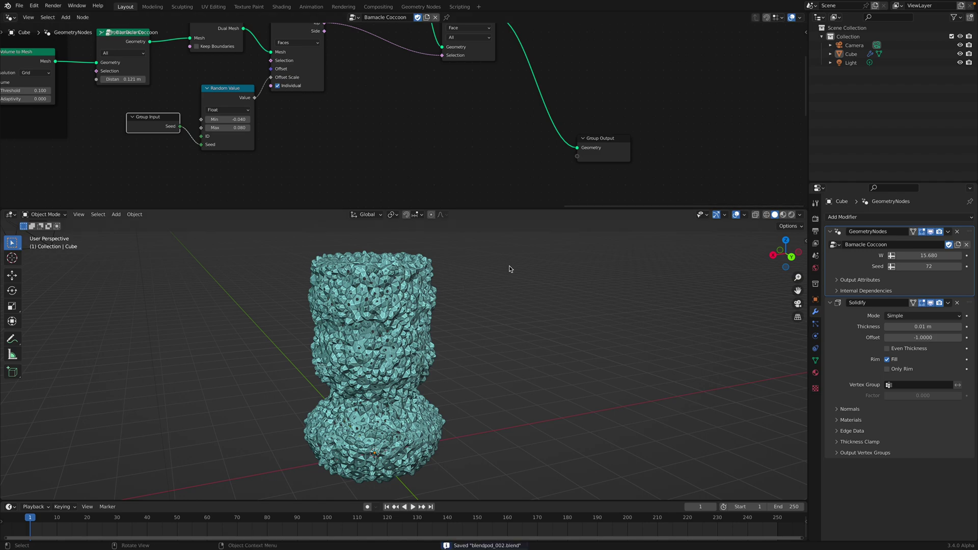
Duplicate the vase along the X axis in back orthographic view, placing the copy beside the original.
{"action": "left_click", "coordinate": [792, 257]}
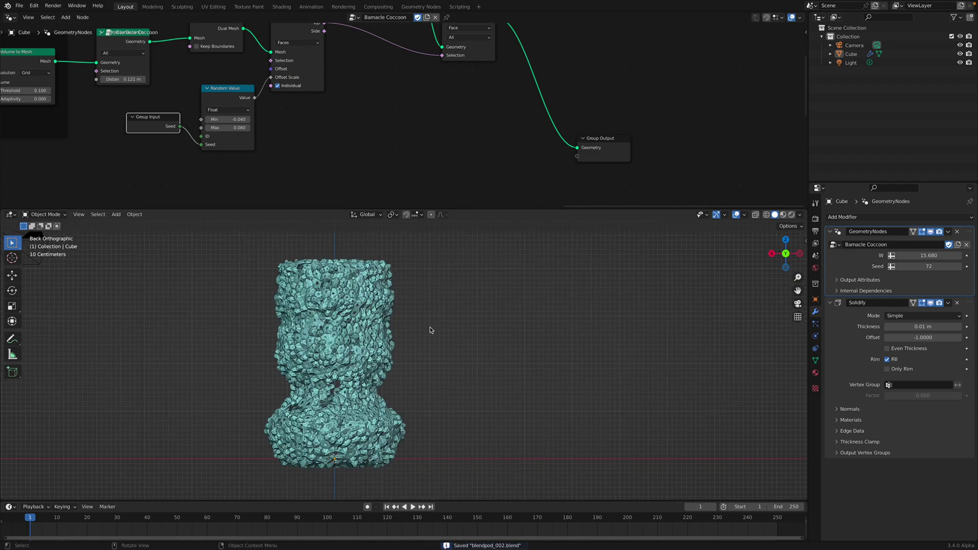
{"action": "left_click", "coordinate": [360, 305]}
{"action": "key", "text": "shift+d"}
{"action": "key", "text": "x"}
{"action": "left_click", "coordinate": [517, 307]}
{"action": "middle_click_drag", "start_coordinate": [517, 308], "coordinate": [474, 320], "text": "shift"}
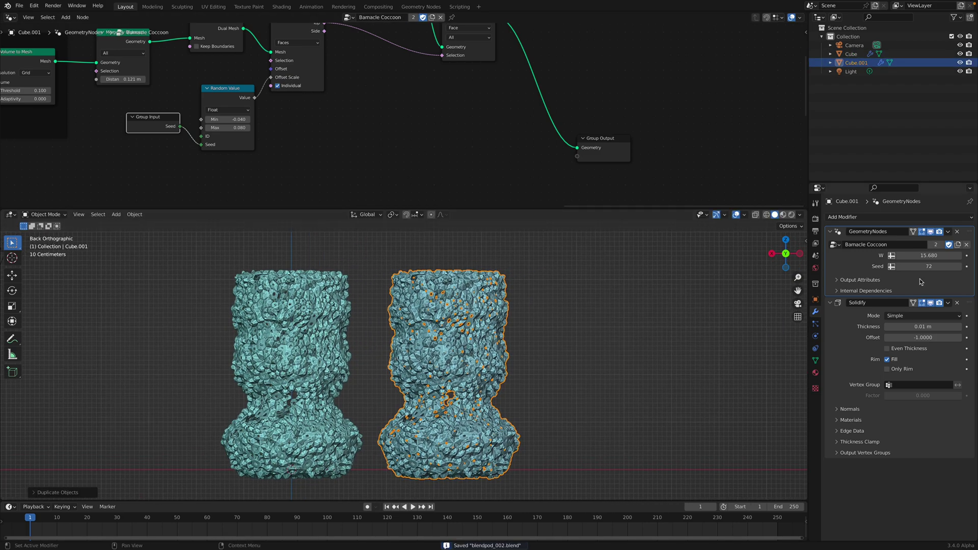
Vary the copy's W and Seed, duplicate it again alongside, and give the third vase W 16.740 and Seed 228.
{"action": "mouse_move", "coordinate": [925, 251]}
{"action": "left_mouse_down"}
{"action": "mouse_move", "coordinate": [955, 251]}
{"action": "mouse_move", "coordinate": [947, 267]}
{"action": "mouse_move", "coordinate": [917, 256]}
{"action": "mouse_move", "coordinate": [934, 266]}
{"action": "left_mouse_up"}
{"action": "key", "text": "shift+d"}
{"action": "left_click", "coordinate": [661, 324]}
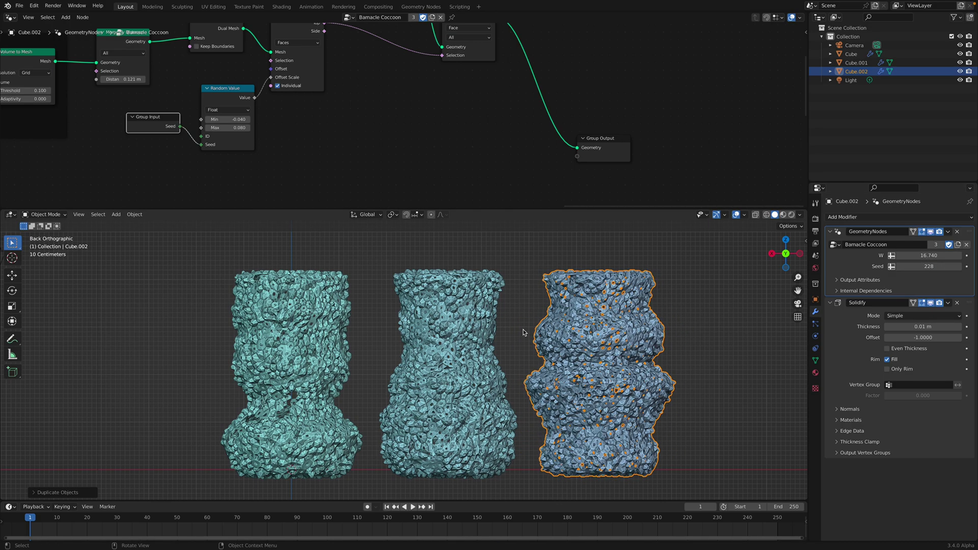
{"action": "middle_click_drag", "start_coordinate": [417, 326], "coordinate": [534, 352]}
{"action": "scroll", "coordinate": [443, 362], "scroll_direction": "up", "scroll_amount": 3}
{"action": "scroll", "coordinate": [533, 353], "scroll_direction": "down", "scroll_amount": 3}
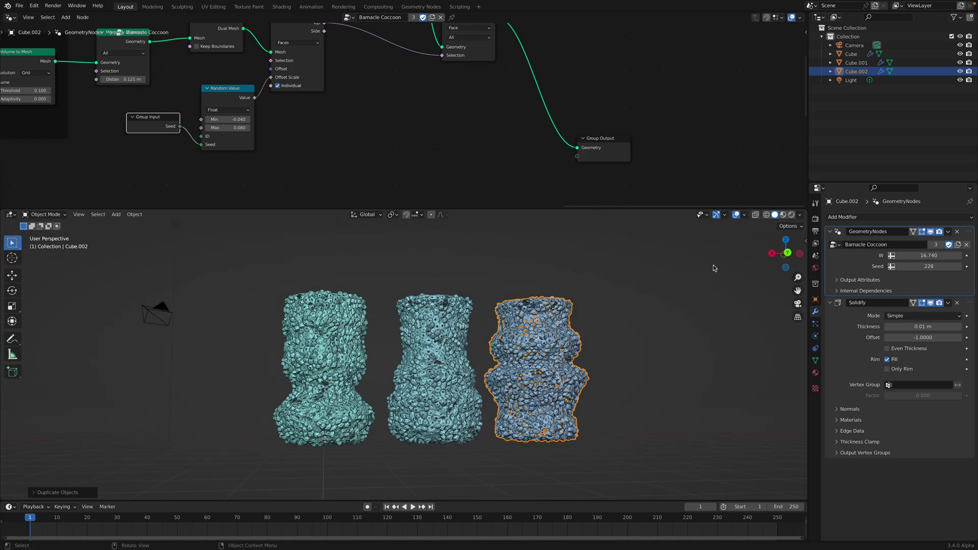
Annotate an egg-shaped outline with branching inner lines beside the three vases in back orthographic view.
{"action": "left_click", "coordinate": [788, 253]}
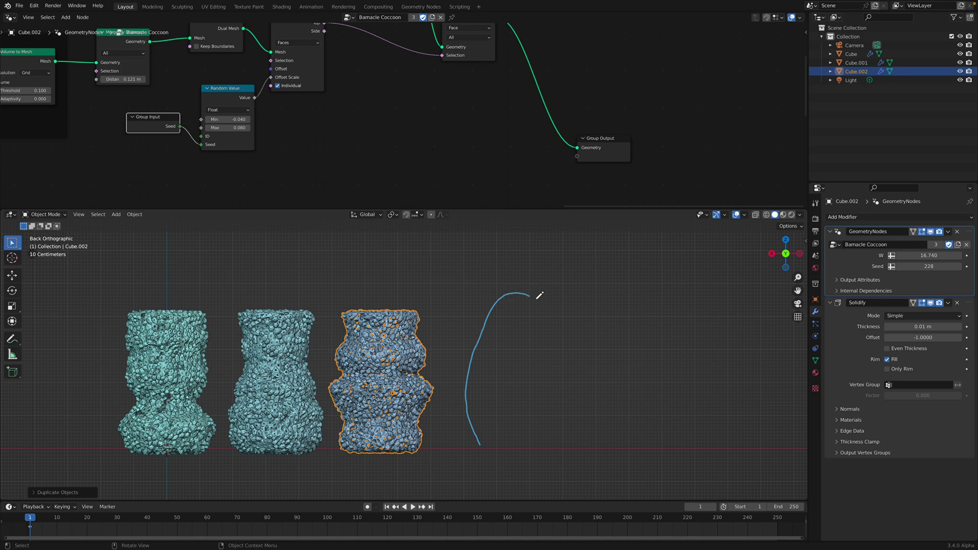
{"action": "left_click_drag", "start_coordinate": [577, 441], "coordinate": [573, 447]}
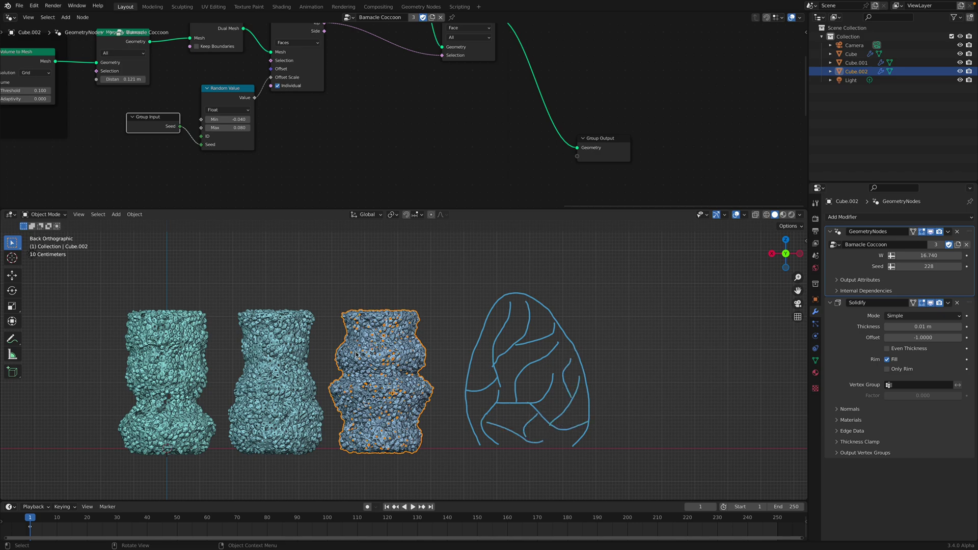
{"action": "middle_click_drag", "start_coordinate": [357, 355], "coordinate": [442, 356]}
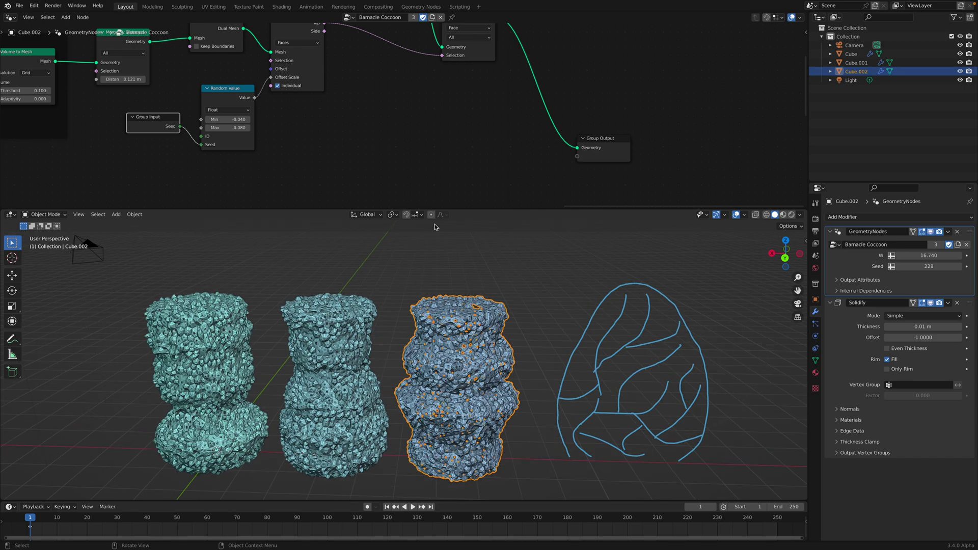
Enlarge the node editor and shift the Merge by Distance and Dual Mesh nodes slightly.
{"action": "left_click_drag", "start_coordinate": [462, 209], "coordinate": [464, 291]}
{"action": "middle_click_drag", "start_coordinate": [460, 394], "coordinate": [466, 428]}
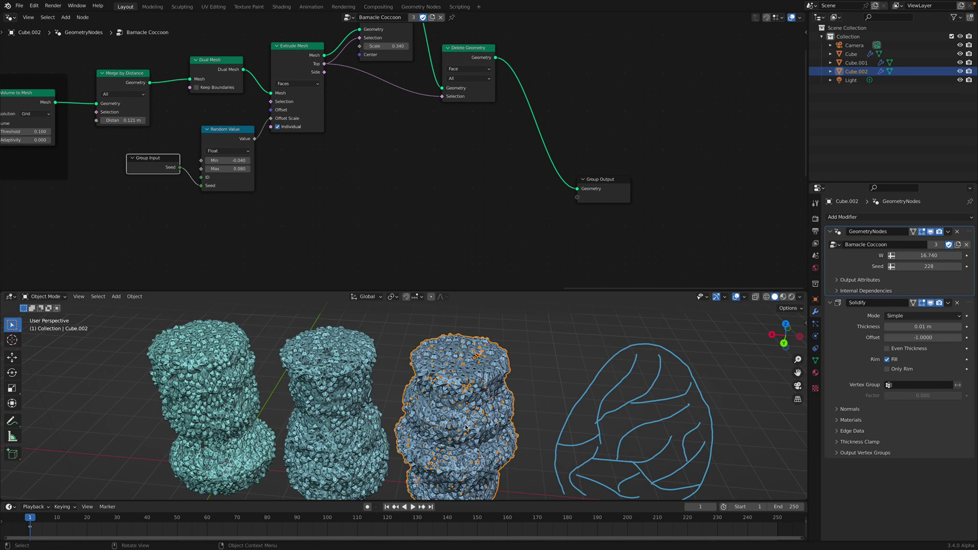
{"action": "scroll", "coordinate": [334, 157], "scroll_direction": "down", "scroll_amount": 1}
{"action": "middle_click_drag", "start_coordinate": [357, 134], "coordinate": [387, 200]}
{"action": "scroll", "coordinate": [387, 200], "scroll_direction": "up", "scroll_amount": 2}
{"action": "scroll", "coordinate": [382, 192], "scroll_direction": "down", "scroll_amount": 3}
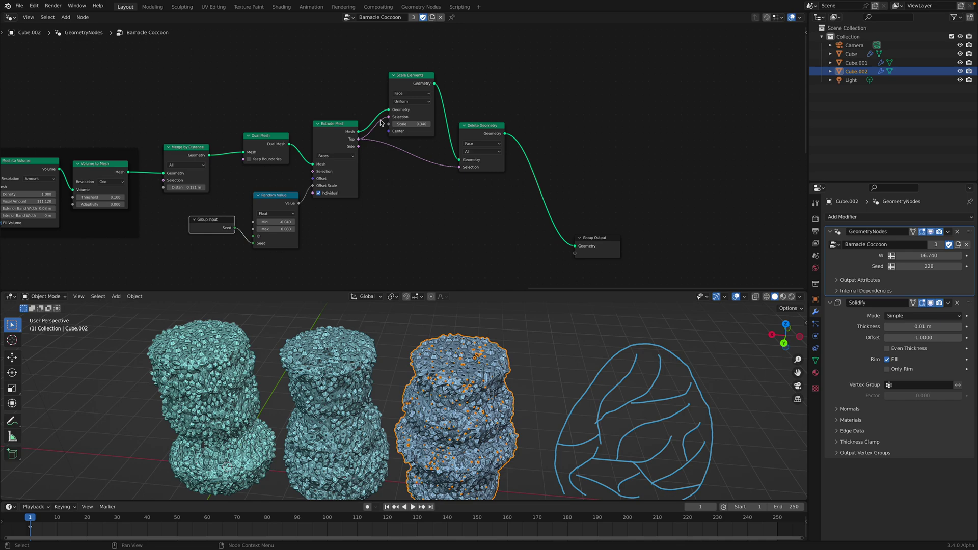
{"action": "middle_click_drag", "start_coordinate": [374, 101], "coordinate": [427, 64]}
{"action": "left_click_drag", "start_coordinate": [246, 116], "coordinate": [256, 101]}
{"action": "left_click_drag", "start_coordinate": [310, 108], "coordinate": [310, 102]}
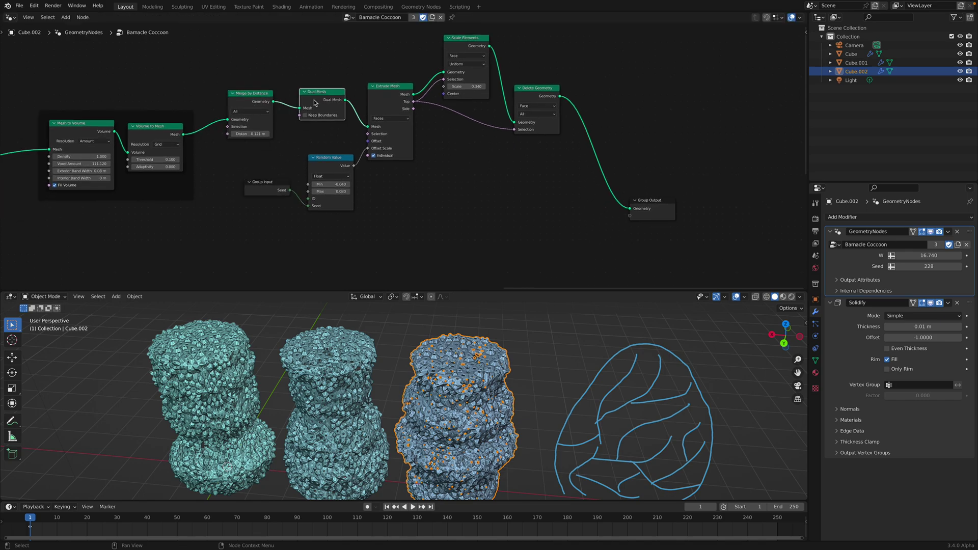
Save the file, set the Merge by Distance distance to 0.201 m, and set the Random Value Min to -0.120.
{"action": "scroll", "coordinate": [286, 118], "scroll_direction": "up", "scroll_amount": 1}
{"action": "key", "text": "ctrl+s"}
{"action": "left_click_drag", "start_coordinate": [245, 132], "coordinate": [249, 131], "text": "shift"}
{"action": "middle_click_drag", "start_coordinate": [279, 120], "coordinate": [347, 84]}
{"action": "scroll", "coordinate": [383, 132], "scroll_direction": "up", "scroll_amount": 2}
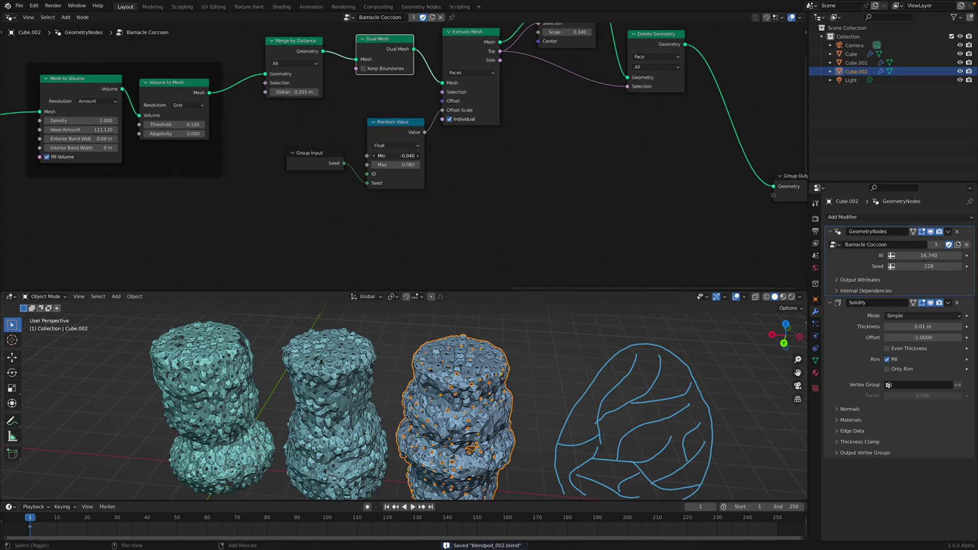
{"action": "left_click_drag", "start_coordinate": [395, 155], "coordinate": [380, 155]}
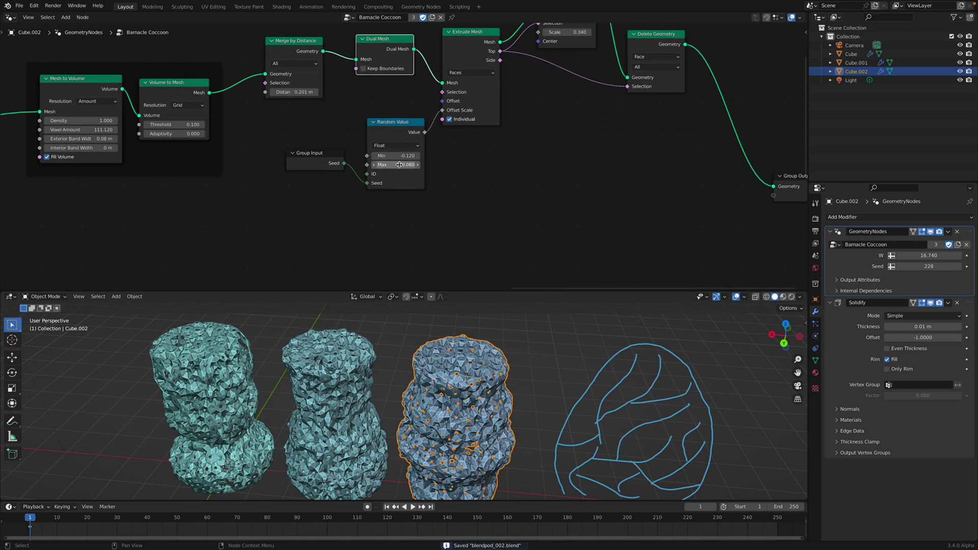
Set the third vase's W to 17.180 and Seed to 412.
{"action": "mouse_move", "coordinate": [932, 265]}
{"action": "left_mouse_down"}
{"action": "mouse_move", "coordinate": [969, 265]}
{"action": "mouse_move", "coordinate": [940, 255]}
{"action": "left_mouse_up"}
{"action": "scroll", "coordinate": [370, 230], "scroll_direction": "down", "scroll_amount": 1}
{"action": "scroll", "coordinate": [371, 230], "scroll_direction": "down", "scroll_amount": 4}
Erase the egg-shaped annotation sketch beside the vases in back orthographic view.
{"action": "middle_click_drag", "start_coordinate": [560, 389], "coordinate": [565, 362]}
{"action": "left_click", "coordinate": [785, 340]}
{"action": "scroll", "coordinate": [543, 386], "scroll_direction": "down", "scroll_amount": 2}
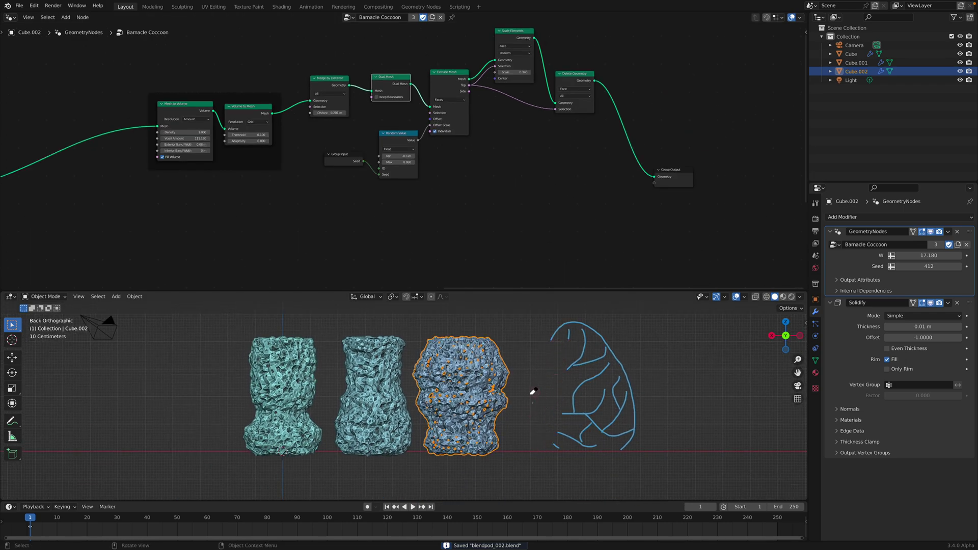
{"action": "scroll", "coordinate": [612, 410], "scroll_direction": "down", "scroll_amount": 2}
{"action": "scroll", "coordinate": [592, 404], "scroll_direction": "up", "scroll_amount": 2}
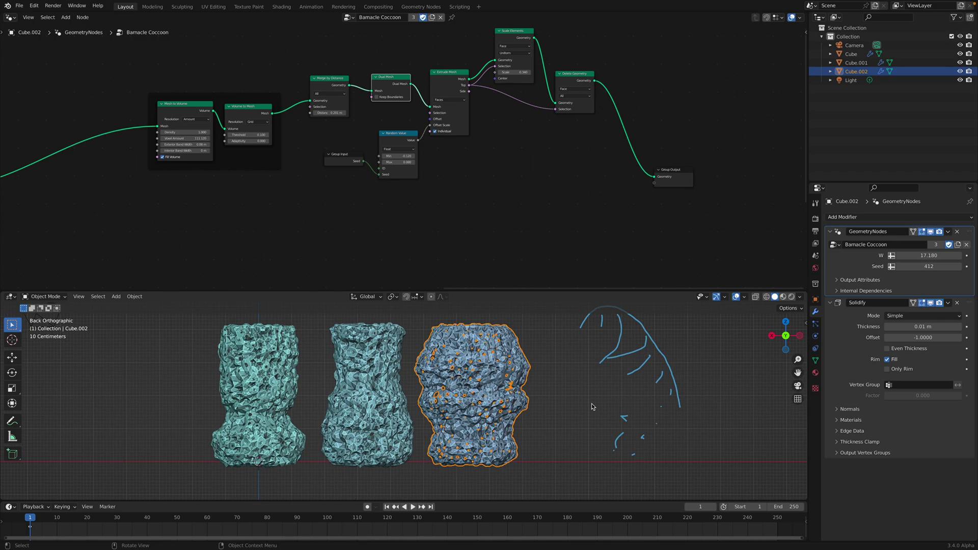
{"action": "scroll", "coordinate": [535, 395], "scroll_direction": "down", "scroll_amount": 5}
{"action": "scroll", "coordinate": [433, 388], "scroll_direction": "down", "scroll_amount": 2}
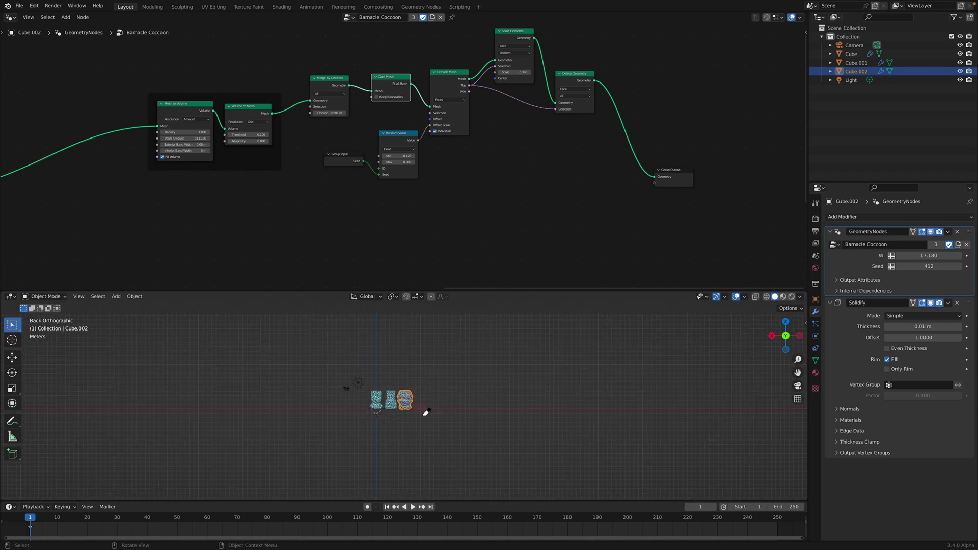
{"action": "scroll", "coordinate": [430, 405], "scroll_direction": "up", "scroll_amount": 8}
View the vases in perspective, save the file, and enlarge the 3D viewport.
{"action": "middle_click_drag", "start_coordinate": [459, 410], "coordinate": [498, 416]}
{"action": "key", "text": "ctrl+s"}
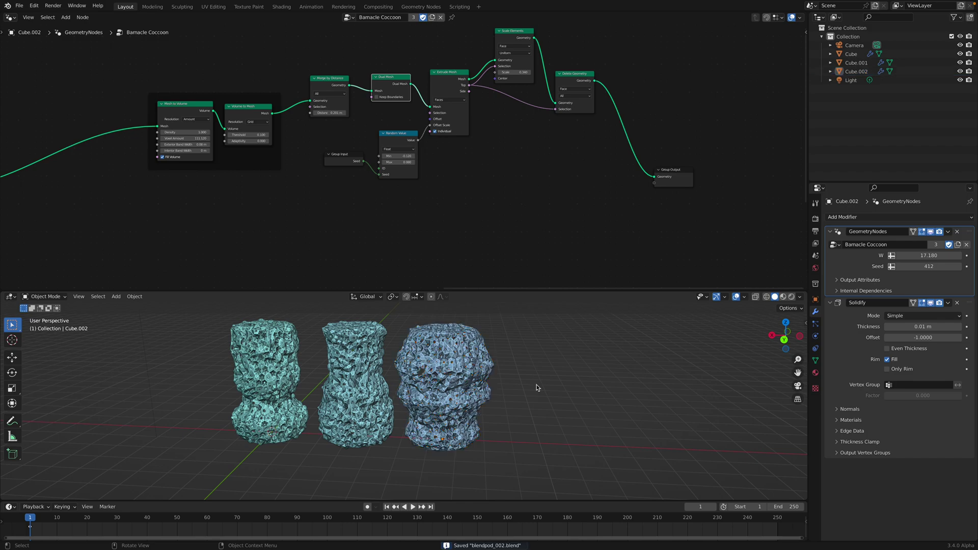
{"action": "scroll", "coordinate": [536, 387], "scroll_direction": "up", "scroll_amount": 1}
{"action": "scroll", "coordinate": [537, 387], "scroll_direction": "down", "scroll_amount": 1}
{"action": "left_click_drag", "start_coordinate": [530, 292], "coordinate": [524, 233]}
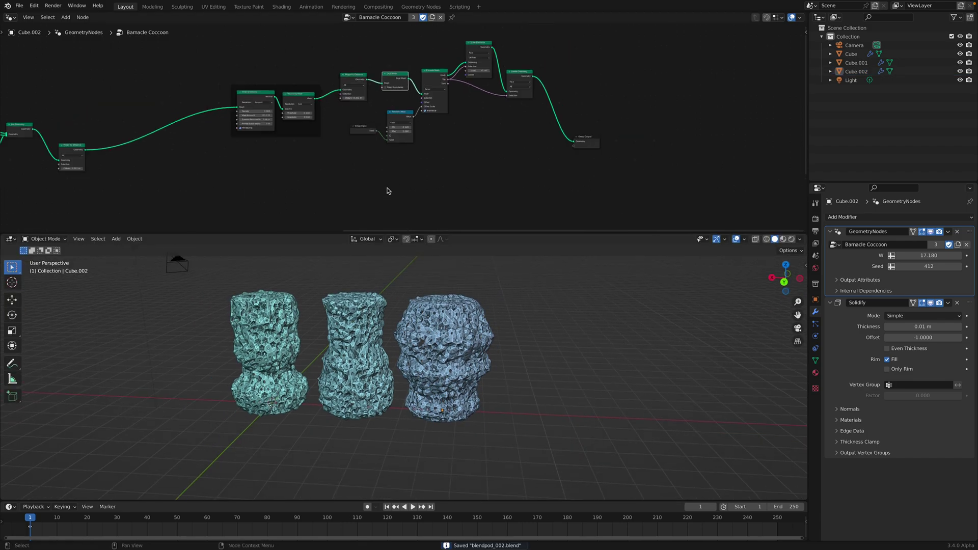
Look over the complete node tree, from the base profile nodes to the Group Output.
{"action": "scroll", "coordinate": [387, 191], "scroll_direction": "down", "scroll_amount": 4}
{"action": "middle_click_drag", "start_coordinate": [386, 190], "coordinate": [500, 152]}
{"action": "scroll", "coordinate": [398, 144], "scroll_direction": "down", "scroll_amount": 4}
{"action": "scroll", "coordinate": [321, 127], "scroll_direction": "up", "scroll_amount": 4}
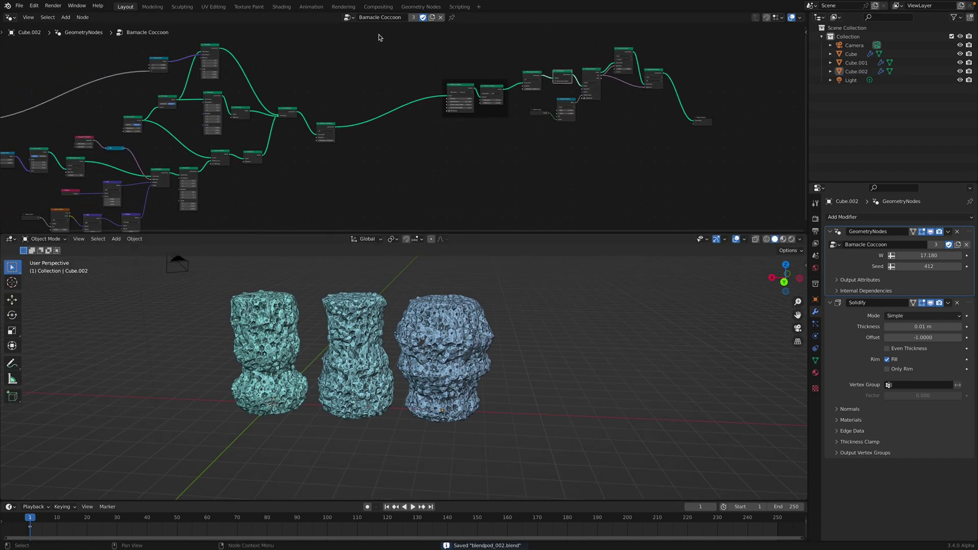
{"action": "scroll", "coordinate": [432, 82], "scroll_direction": "up", "scroll_amount": 5}
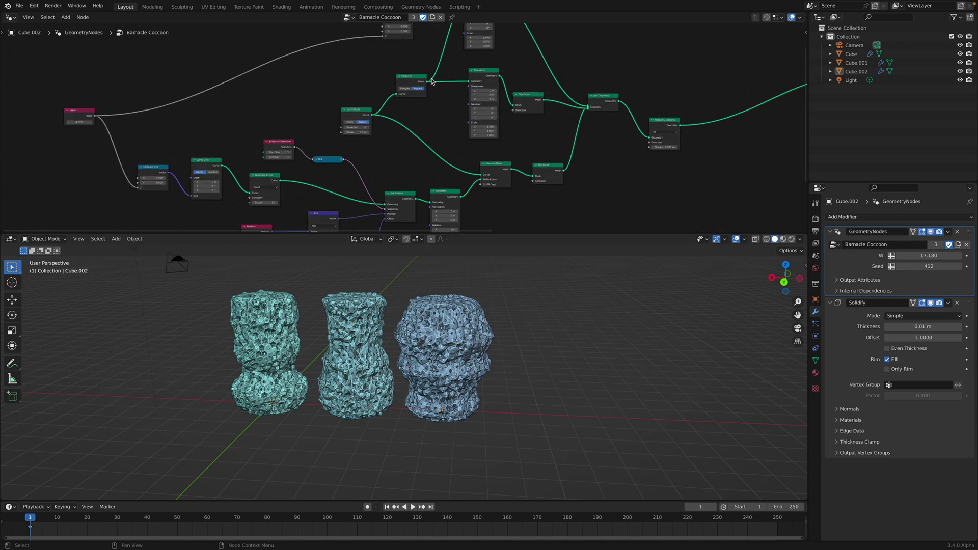
{"action": "middle_click_drag", "start_coordinate": [432, 81], "coordinate": [368, 115]}
{"action": "scroll", "coordinate": [390, 97], "scroll_direction": "down", "scroll_amount": 3}
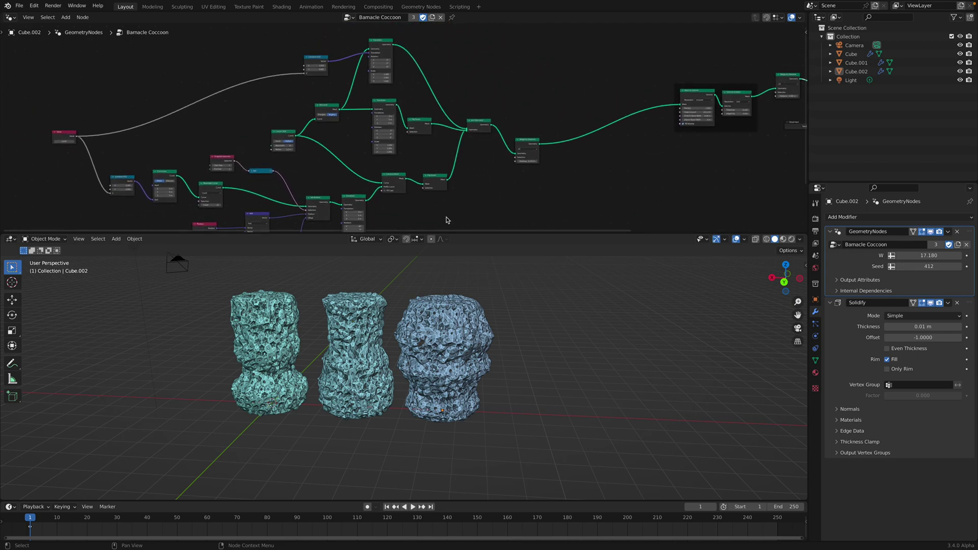
Enlarge the node editor and shift the Curve to Mesh node slightly within the base vase nodes.
{"action": "left_click_drag", "start_coordinate": [469, 249], "coordinate": [470, 307]}
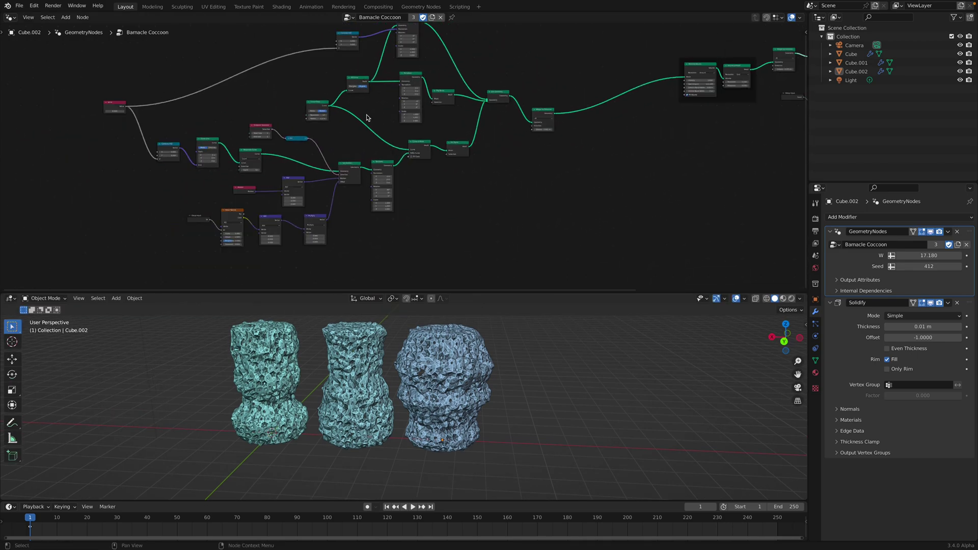
{"action": "scroll", "coordinate": [451, 140], "scroll_direction": "up", "scroll_amount": 6}
{"action": "middle_click_drag", "start_coordinate": [450, 140], "coordinate": [433, 181]}
{"action": "scroll", "coordinate": [433, 164], "scroll_direction": "up", "scroll_amount": 2}
{"action": "left_click_drag", "start_coordinate": [434, 177], "coordinate": [440, 162]}
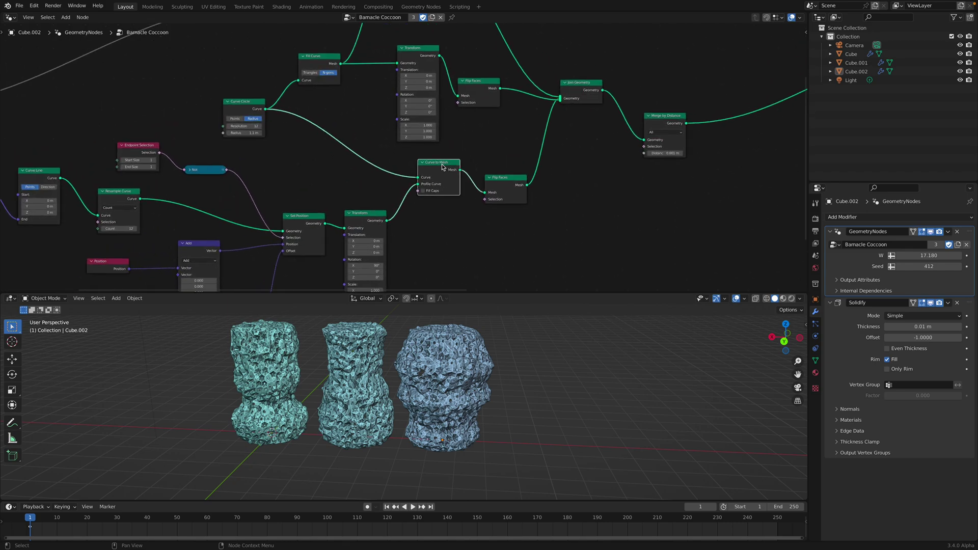
Enable a custom color on the Curve to Mesh node and set it to a bright orange-red.
{"action": "middle_click_drag", "start_coordinate": [462, 172], "coordinate": [431, 174]}
{"action": "left_click", "coordinate": [808, 34]}
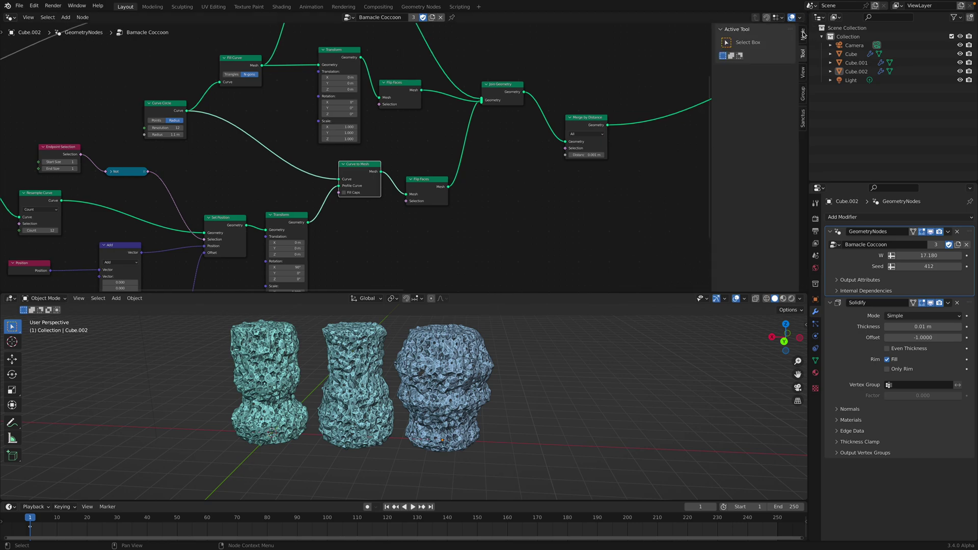
{"action": "left_click", "coordinate": [808, 33]}
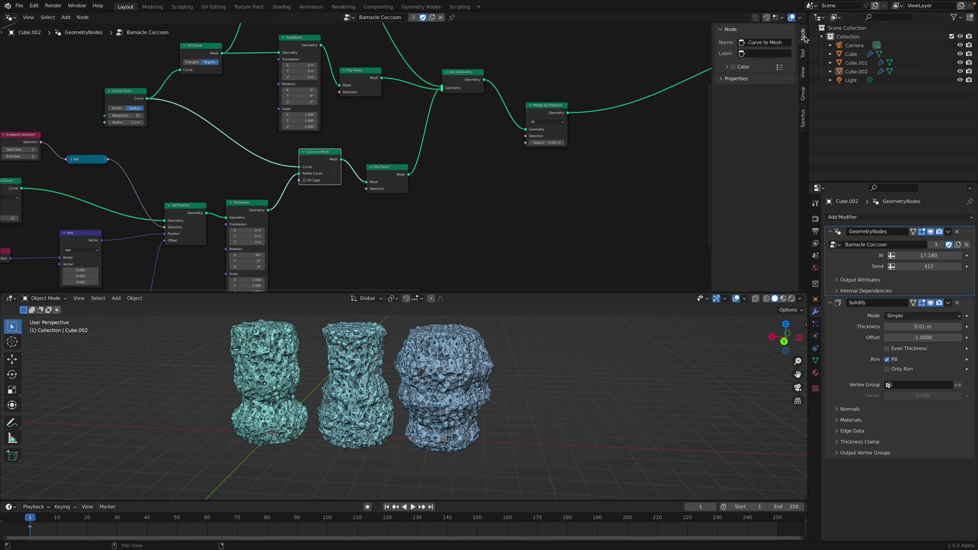
{"action": "left_click", "coordinate": [733, 67]}
{"action": "left_click", "coordinate": [727, 67]}
{"action": "left_click", "coordinate": [752, 82]}
{"action": "left_click", "coordinate": [731, 143]}
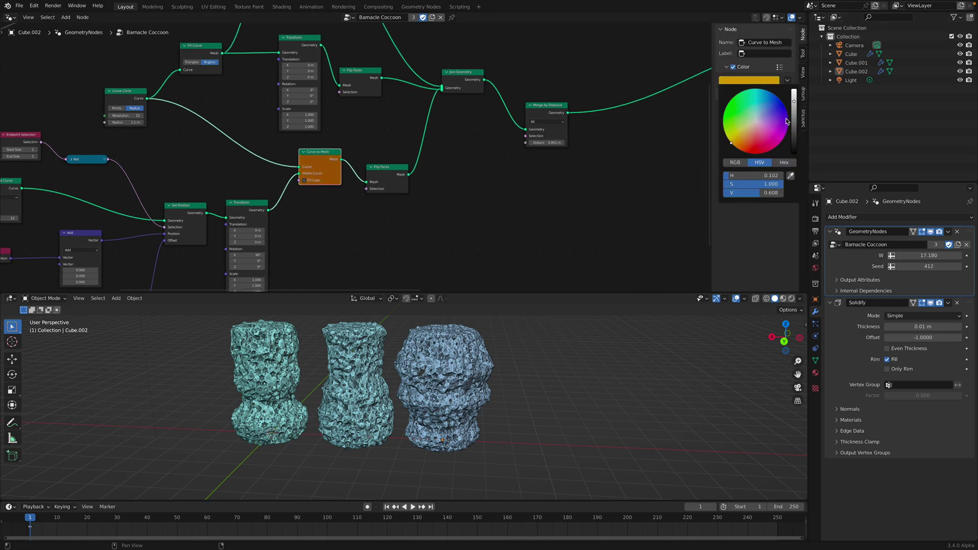
{"action": "left_click_drag", "start_coordinate": [794, 101], "coordinate": [794, 89]}
{"action": "scroll", "coordinate": [351, 161], "scroll_direction": "up", "scroll_amount": 3}
{"action": "left_click", "coordinate": [738, 80]}
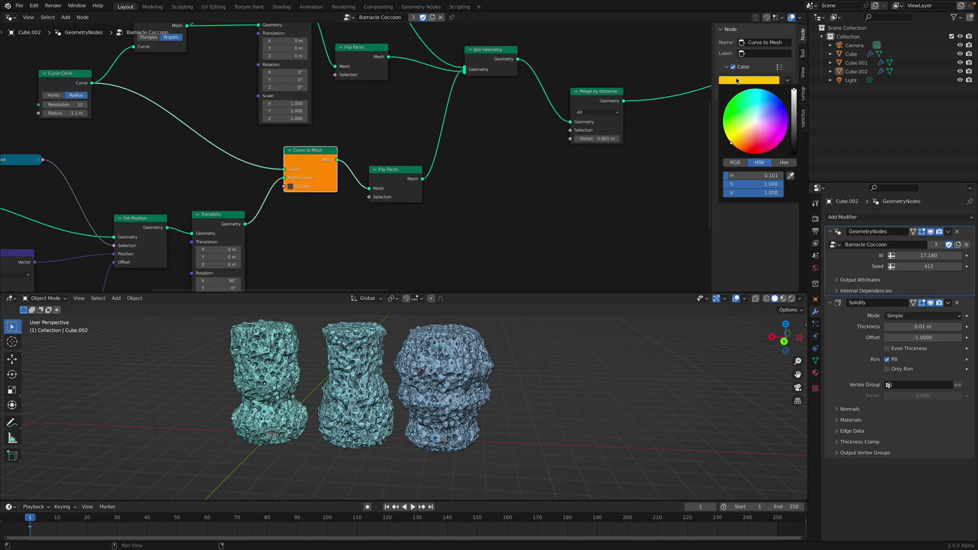
{"action": "left_click_drag", "start_coordinate": [740, 105], "coordinate": [750, 142]}
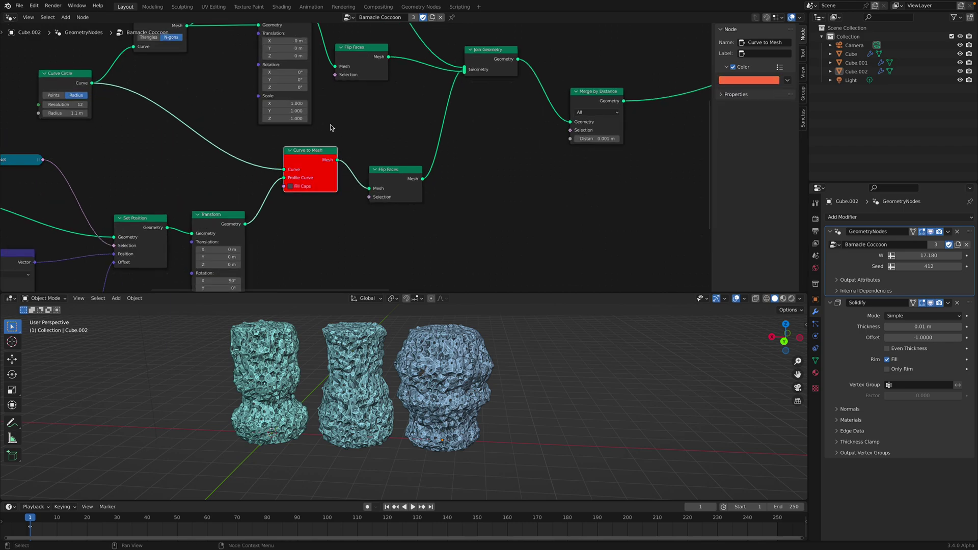
Try different radius values on the Curve Circle node and return it to 1.1 m.
{"action": "scroll", "coordinate": [353, 135], "scroll_direction": "down", "scroll_amount": 1}
{"action": "middle_click_drag", "start_coordinate": [353, 134], "coordinate": [397, 117]}
{"action": "scroll", "coordinate": [371, 138], "scroll_direction": "down", "scroll_amount": 1}
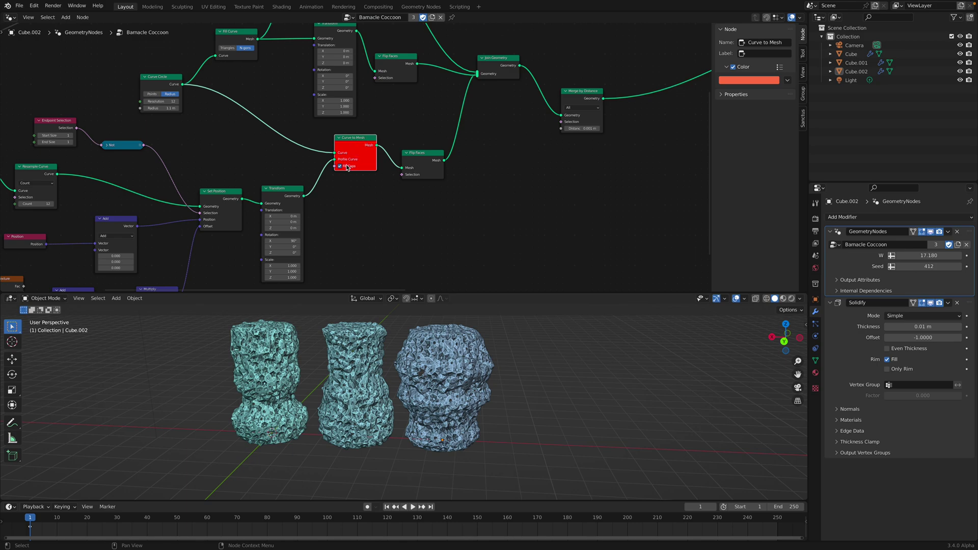
{"action": "middle_click_drag", "start_coordinate": [205, 129], "coordinate": [319, 134]}
{"action": "scroll", "coordinate": [319, 134], "scroll_direction": "up", "scroll_amount": 3}
{"action": "mouse_move", "coordinate": [269, 107]}
{"action": "left_mouse_down"}
{"action": "mouse_move", "coordinate": [296, 107]}
{"action": "mouse_move", "coordinate": [264, 107]}
{"action": "left_mouse_up"}
{"action": "middle_click_drag", "start_coordinate": [325, 175], "coordinate": [364, 156]}
{"action": "left_click_drag", "start_coordinate": [298, 88], "coordinate": [311, 87]}
Recolor the Curve to Mesh node light purple.
{"action": "left_click", "coordinate": [749, 80]}
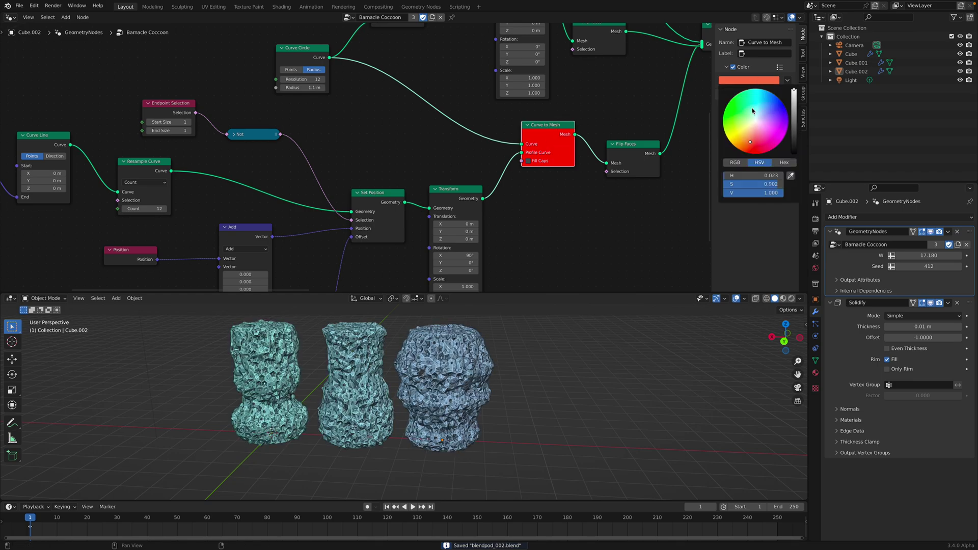
{"action": "left_click_drag", "start_coordinate": [758, 115], "coordinate": [765, 122]}
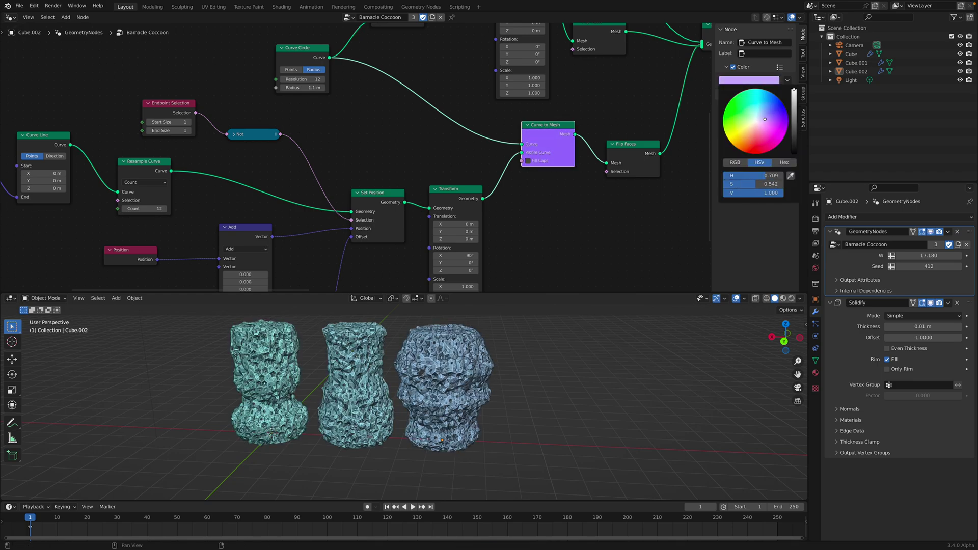
{"action": "scroll", "coordinate": [703, 61], "scroll_direction": "down", "scroll_amount": 2}
{"action": "scroll", "coordinate": [344, 165], "scroll_direction": "up", "scroll_amount": 2}
View the vases from the back, try higher End Size values on the Endpoint Selection node, and set it to 4.
{"action": "middle_click_drag", "start_coordinate": [229, 111], "coordinate": [317, 110]}
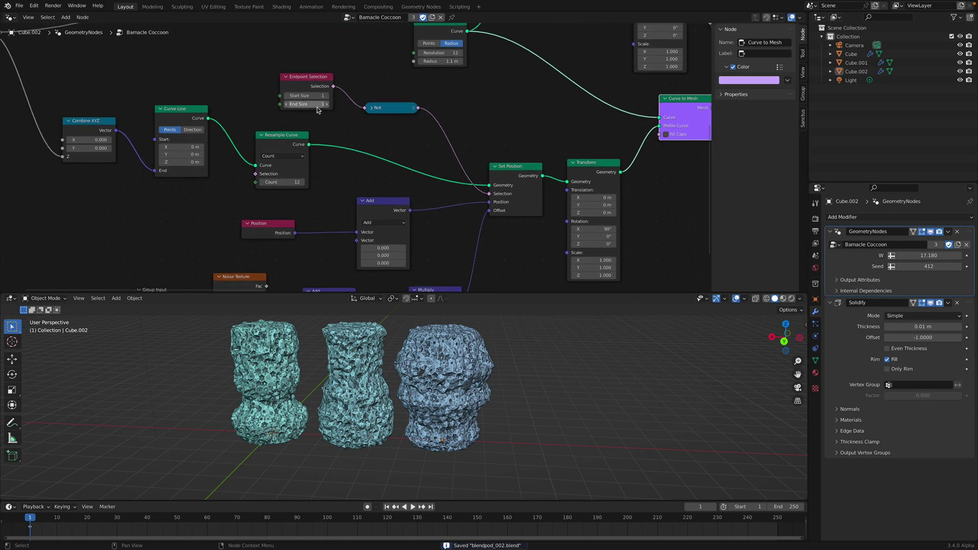
{"action": "left_click", "coordinate": [326, 104]}
{"action": "left_click", "coordinate": [326, 105]}
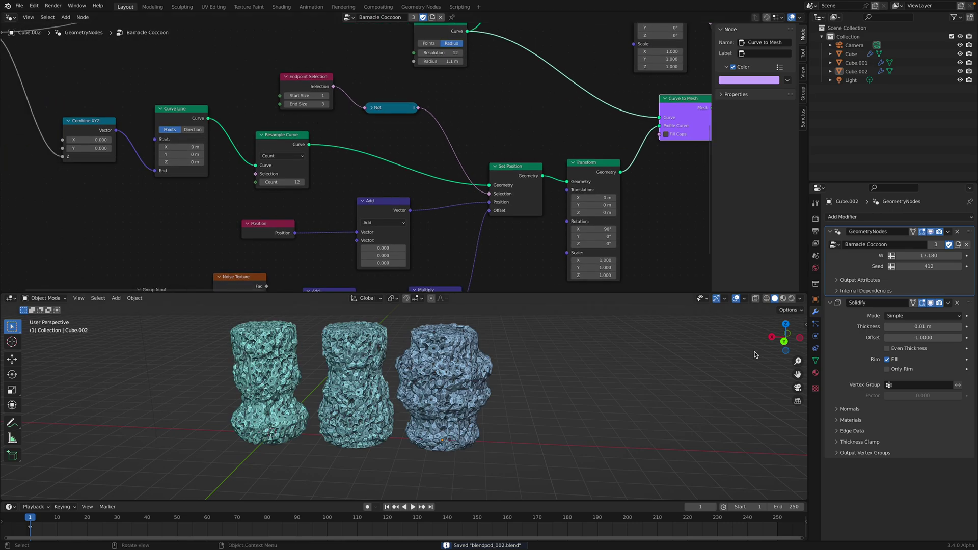
{"action": "left_click", "coordinate": [784, 341]}
{"action": "middle_click_drag", "start_coordinate": [350, 175], "coordinate": [351, 203]}
{"action": "left_click", "coordinate": [327, 134]}
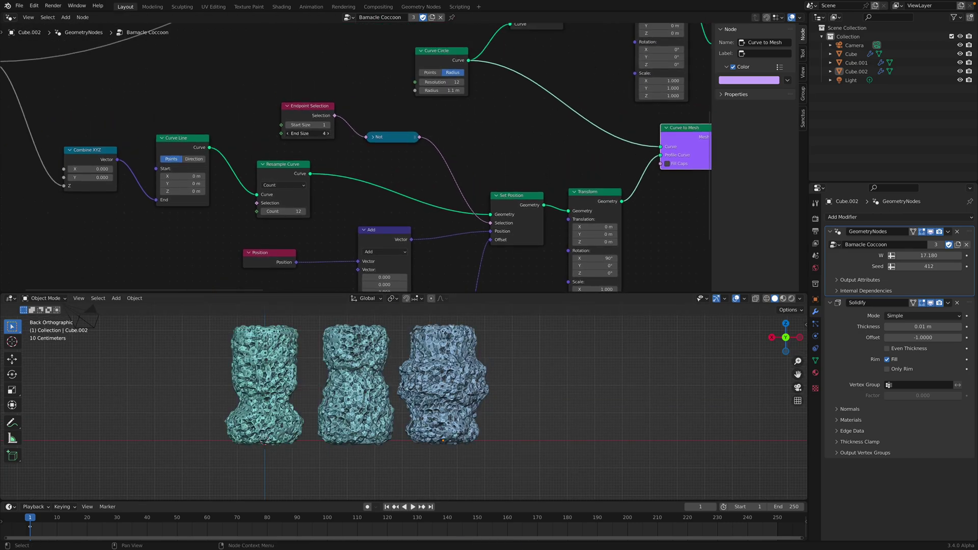
{"action": "left_click", "coordinate": [327, 133]}
{"action": "left_click", "coordinate": [327, 133]}
{"action": "left_click", "coordinate": [327, 134]}
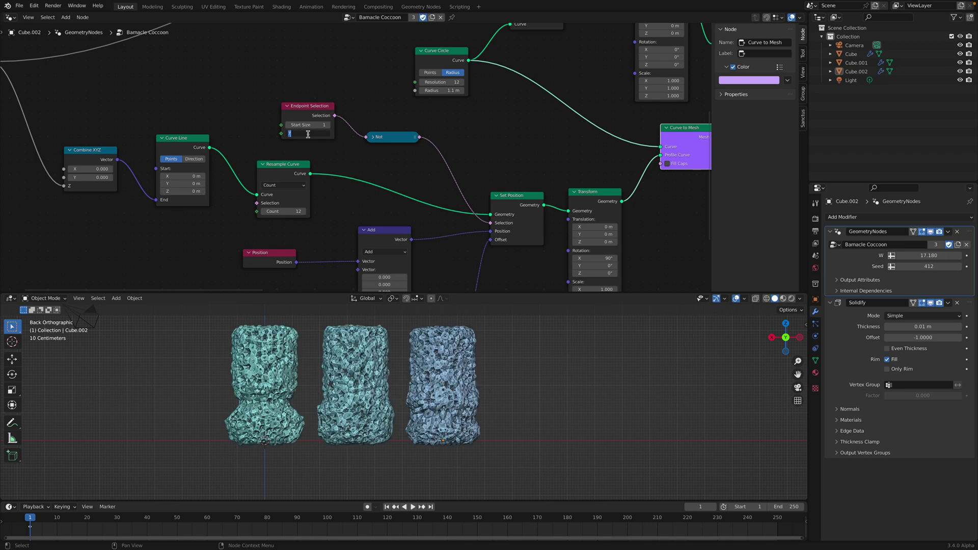
{"action": "type", "text": "4"}
{"action": "key", "text": "Return"}
Set the Resample Curve count to 24, and undo a trial reduction of the Multiply node's X factor to 1.040.
{"action": "middle_click_drag", "start_coordinate": [332, 180], "coordinate": [329, 165]}
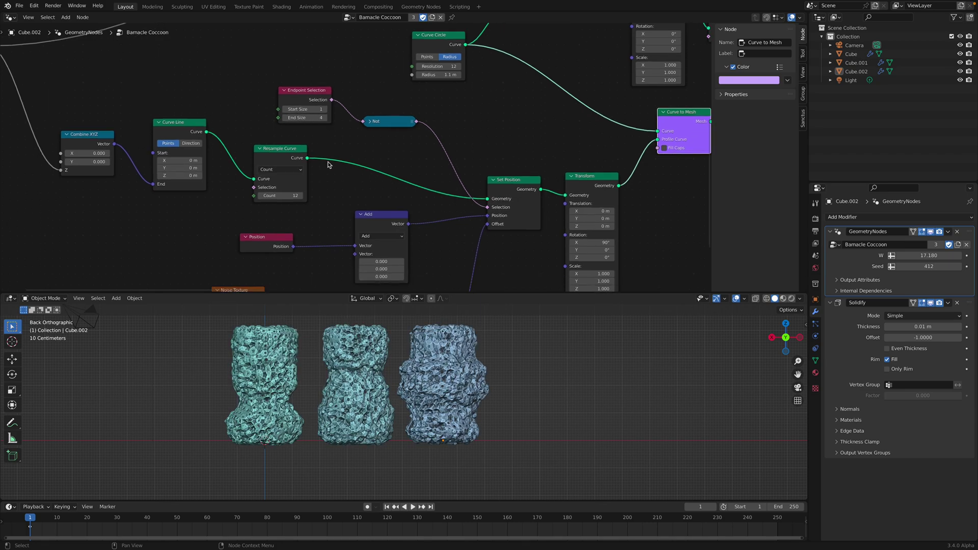
{"action": "left_click_drag", "start_coordinate": [281, 196], "coordinate": [293, 196]}
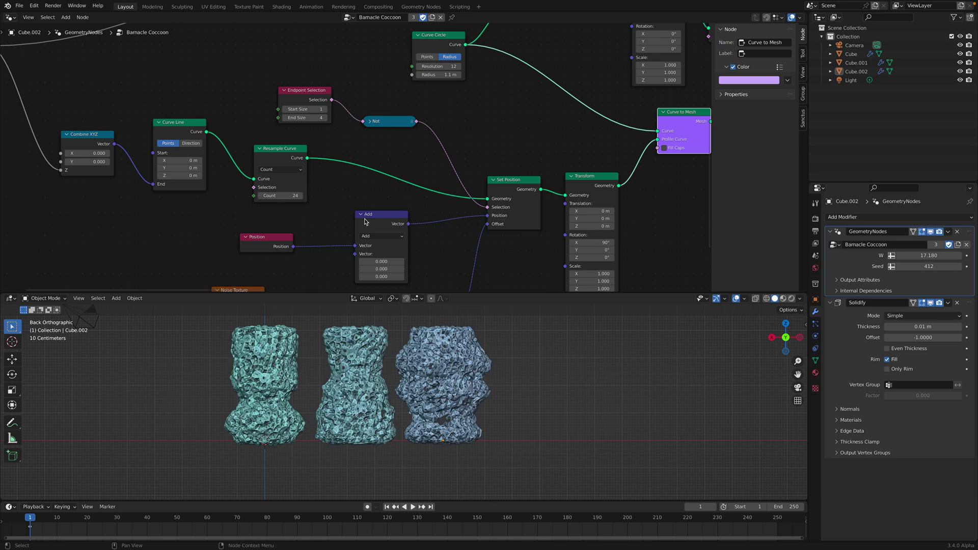
{"action": "scroll", "coordinate": [365, 222], "scroll_direction": "down", "scroll_amount": 3, "text": "shift"}
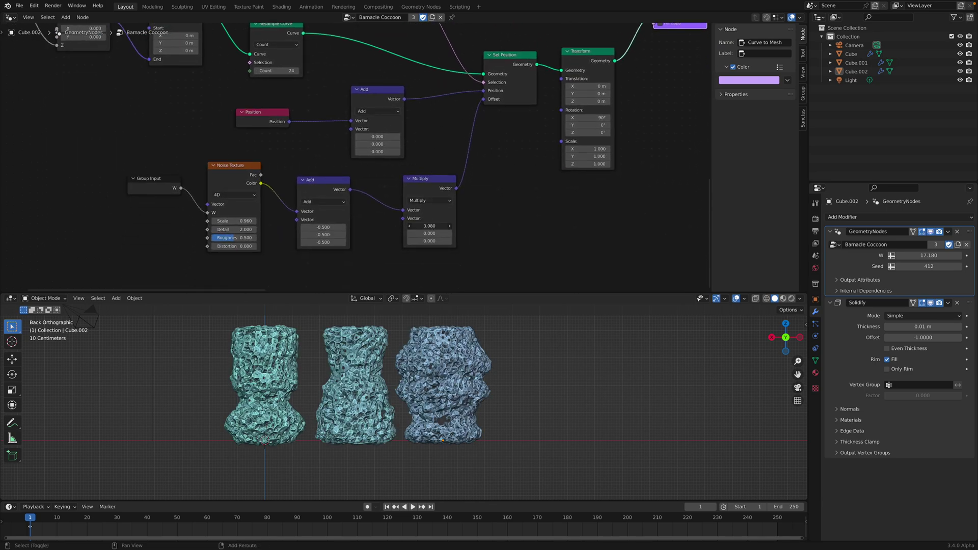
{"action": "left_click_drag", "start_coordinate": [429, 226], "coordinate": [409, 226]}
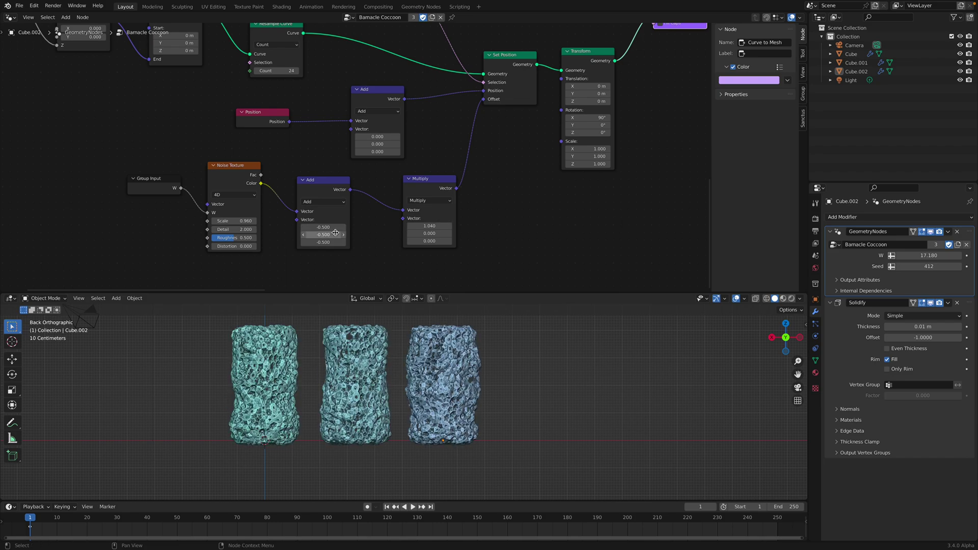
{"action": "key", "text": "ctrl+z"}
Set the Noise Texture scale to 2.140 and save the file.
{"action": "left_click_drag", "start_coordinate": [244, 220], "coordinate": [286, 194]}
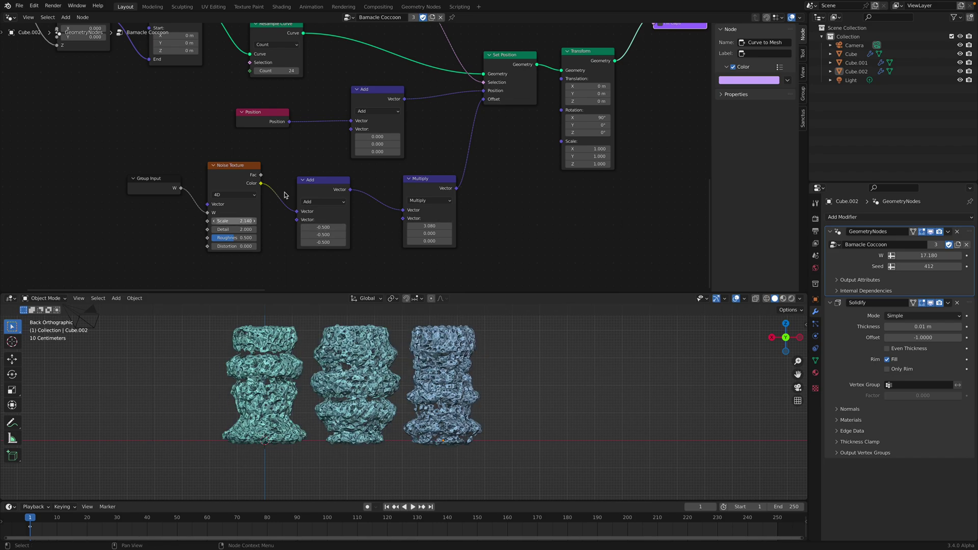
{"action": "middle_click_drag", "start_coordinate": [331, 145], "coordinate": [308, 219]}
{"action": "key", "text": "ctrl+s"}
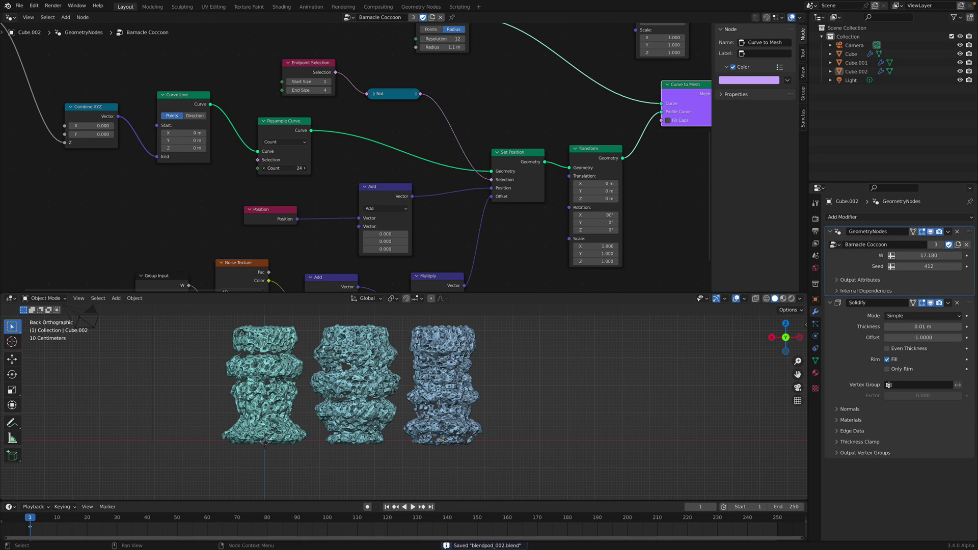
Set the Resample Curve count to 12 and the Endpoint Selection End Size to 7.
{"action": "key", "text": "Return"}
{"action": "left_click", "coordinate": [305, 170]}
{"action": "left_click", "coordinate": [306, 170]}
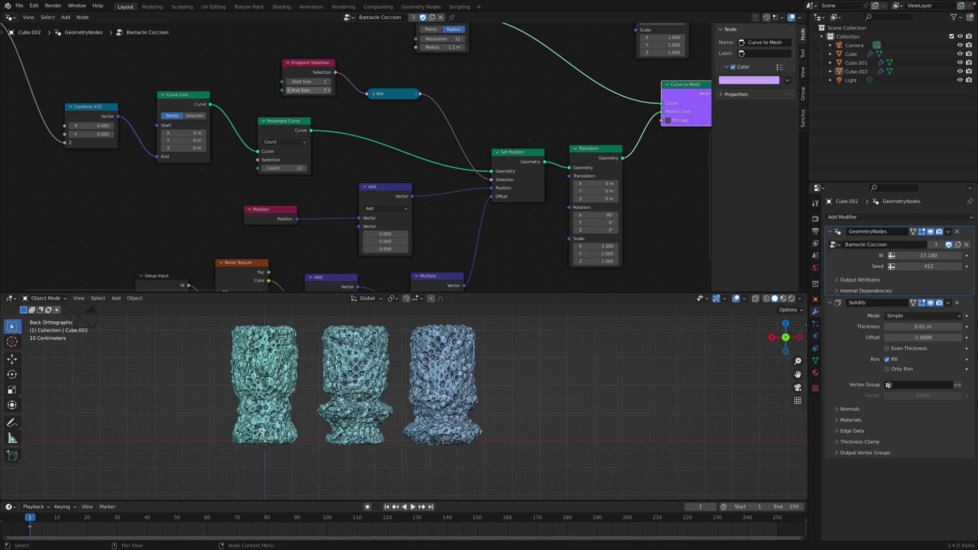
Set the profile Transform node's X translation to -0.62 m, and undo a trial change of its Y translation.
{"action": "middle_click_drag", "start_coordinate": [374, 151], "coordinate": [348, 139]}
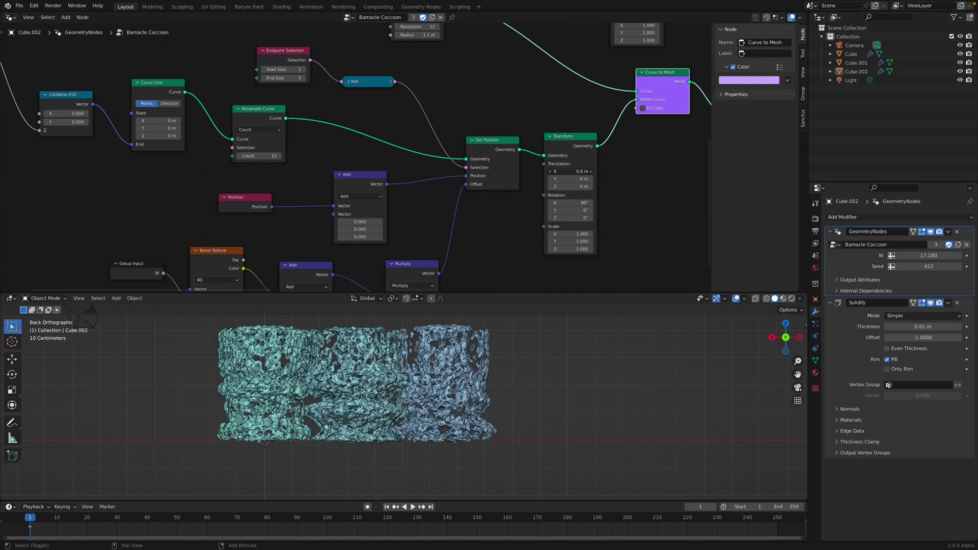
{"action": "left_click_drag", "start_coordinate": [571, 171], "coordinate": [490, 172]}
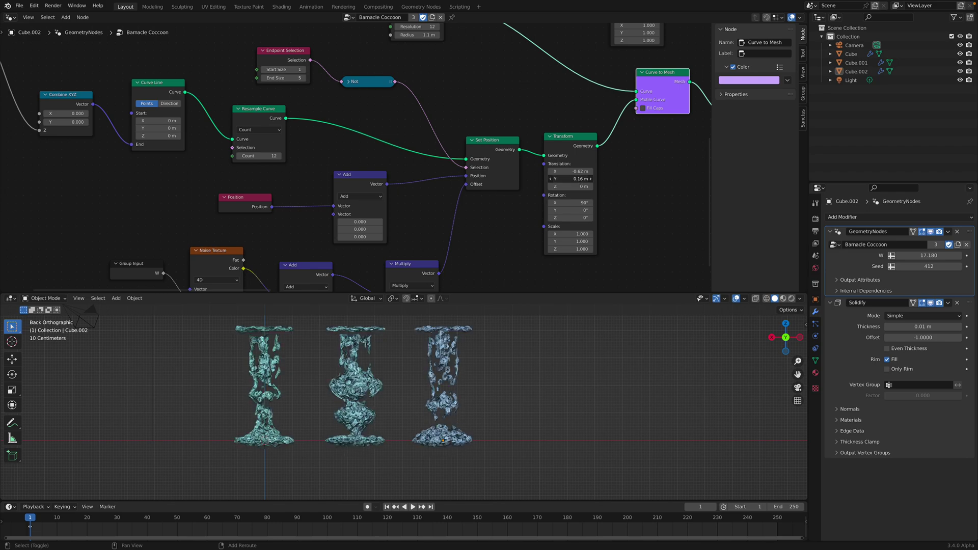
{"action": "left_click_drag", "start_coordinate": [579, 179], "coordinate": [551, 186]}
{"action": "key", "text": "ctrl+z"}
{"action": "key", "text": "ctrl+z"}
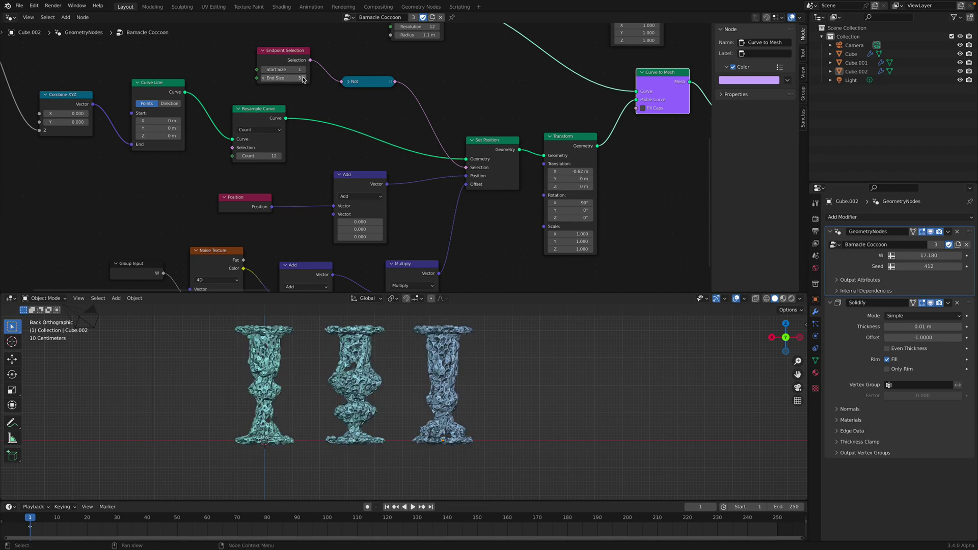
Try Endpoint Selection End Size values from 1 up to 10 to compare the vase profiles.
{"action": "left_click", "coordinate": [303, 78]}
{"action": "left_click", "coordinate": [302, 78]}
{"action": "left_click", "coordinate": [302, 78]}
{"action": "key", "text": "Return"}
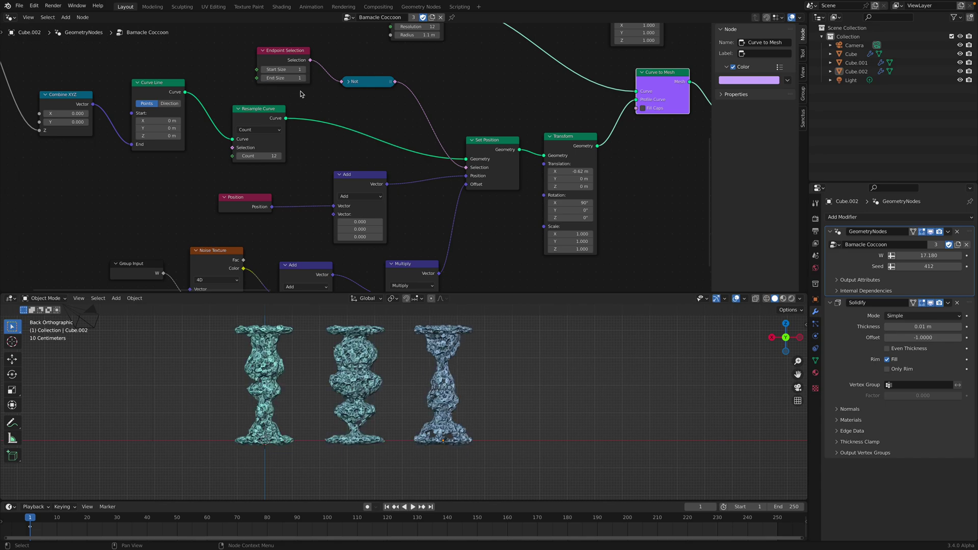
{"action": "left_click", "coordinate": [304, 80]}
{"action": "left_click", "coordinate": [304, 79]}
{"action": "left_click", "coordinate": [303, 79]}
{"action": "left_click", "coordinate": [304, 80]}
{"action": "left_click", "coordinate": [303, 80]}
{"action": "left_click", "coordinate": [303, 79]}
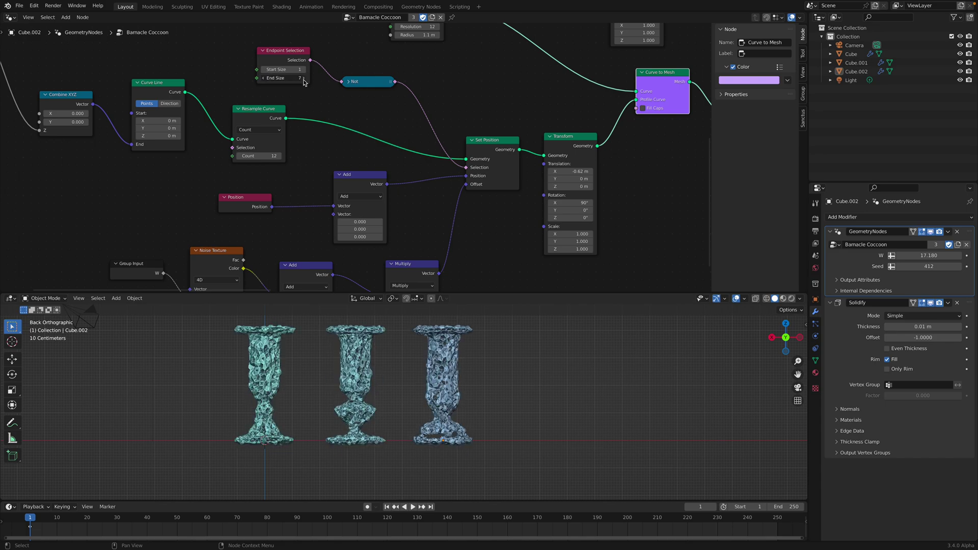
{"action": "left_click", "coordinate": [303, 80]}
{"action": "left_click", "coordinate": [303, 79]}
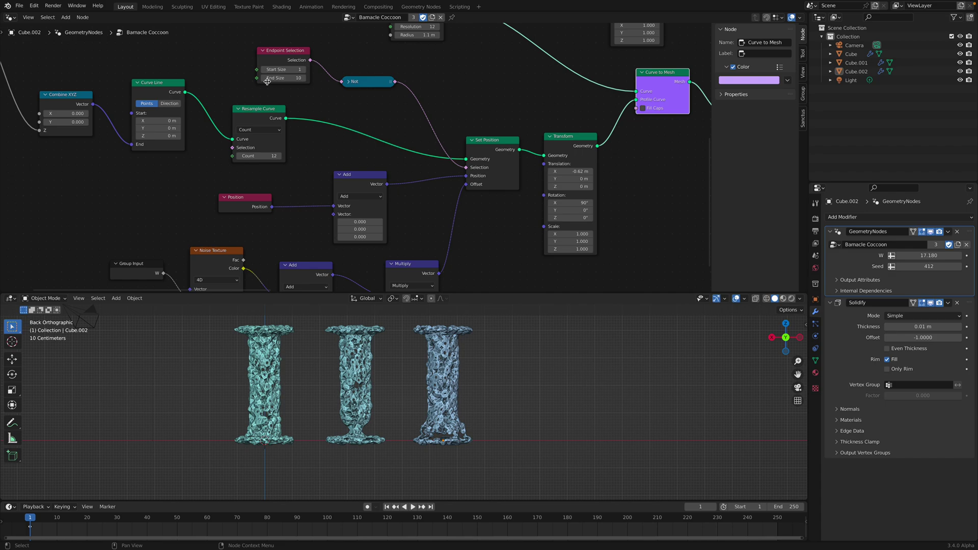
Lower the Endpoint Selection End Size again and settle on 7.
{"action": "left_click", "coordinate": [265, 81]}
{"action": "left_click", "coordinate": [265, 81]}
{"action": "left_click", "coordinate": [265, 81]}
{"action": "left_click", "coordinate": [265, 82]}
{"action": "left_click", "coordinate": [301, 77]}
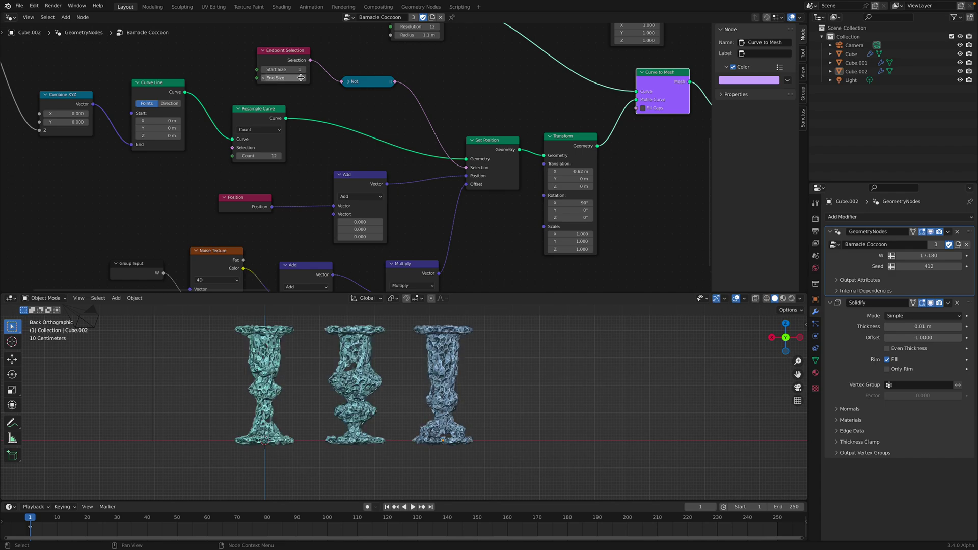
{"action": "left_click", "coordinate": [303, 78]}
{"action": "left_click", "coordinate": [303, 78]}
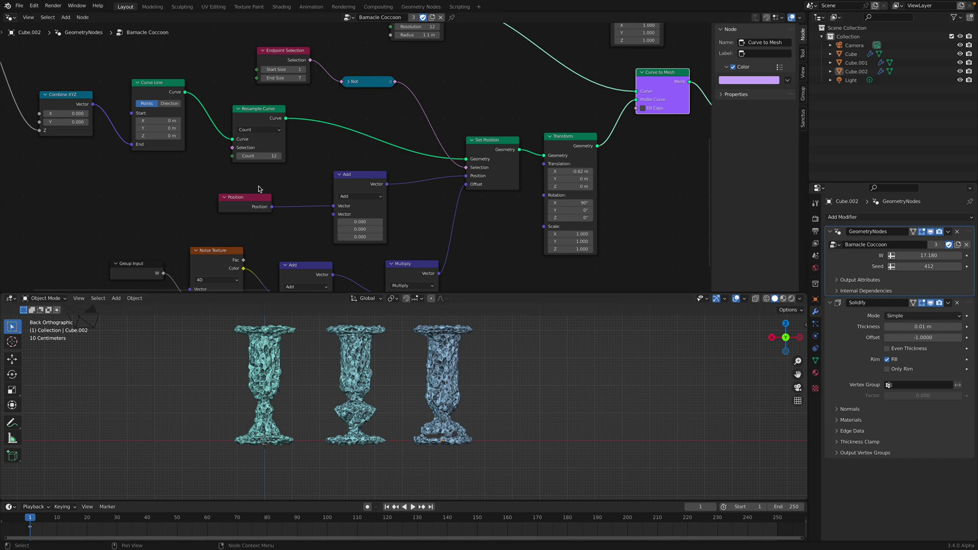
Try a greater height in the Value node that feeds both Combine XYZ nodes.
{"action": "middle_click_drag", "start_coordinate": [160, 165], "coordinate": [273, 199]}
{"action": "scroll", "coordinate": [273, 199], "scroll_direction": "down", "scroll_amount": 3}
{"action": "middle_click_drag", "start_coordinate": [179, 123], "coordinate": [173, 213]}
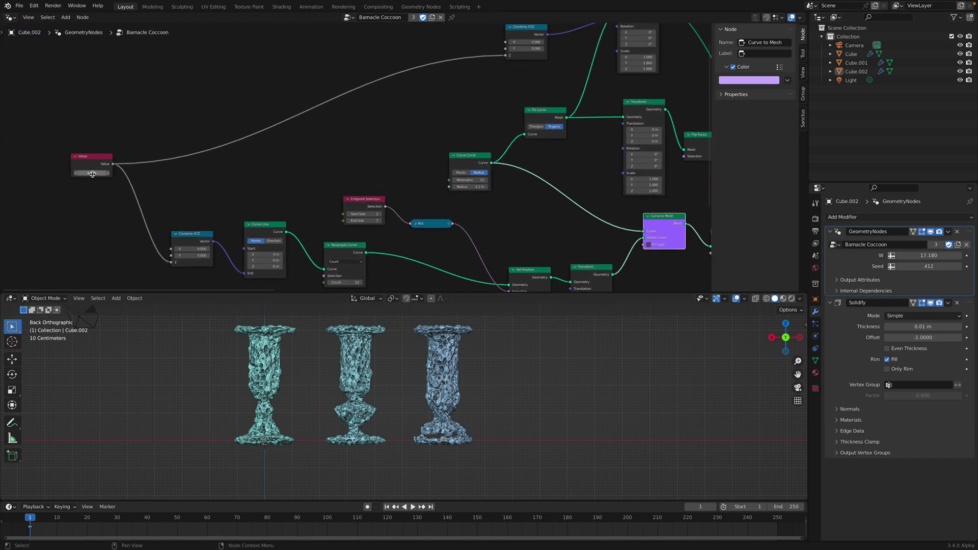
{"action": "left_click_drag", "start_coordinate": [92, 174], "coordinate": [89, 126], "text": "shift"}
{"action": "middle_click_drag", "start_coordinate": [94, 130], "coordinate": [175, 133]}
{"action": "scroll", "coordinate": [174, 134], "scroll_direction": "down", "scroll_amount": 1}
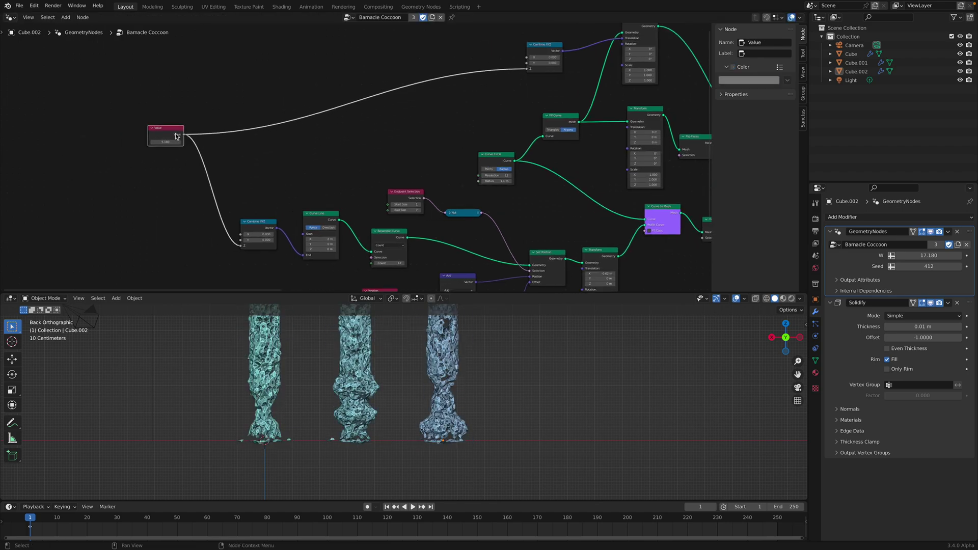
Add a Group Input exposing Z as a modifier parameter and link it to the Z of both Combine XYZ nodes.
{"action": "left_click_drag", "start_coordinate": [528, 72], "coordinate": [316, 65]}
{"action": "left_click_drag", "start_coordinate": [527, 70], "coordinate": [393, 67]}
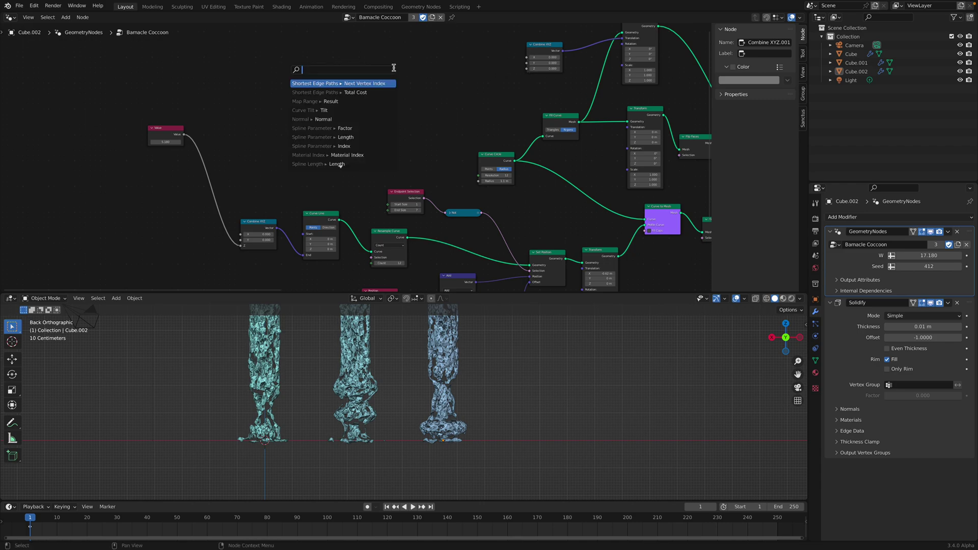
{"action": "type", "text": "gr"}
{"action": "left_click", "coordinate": [368, 82]}
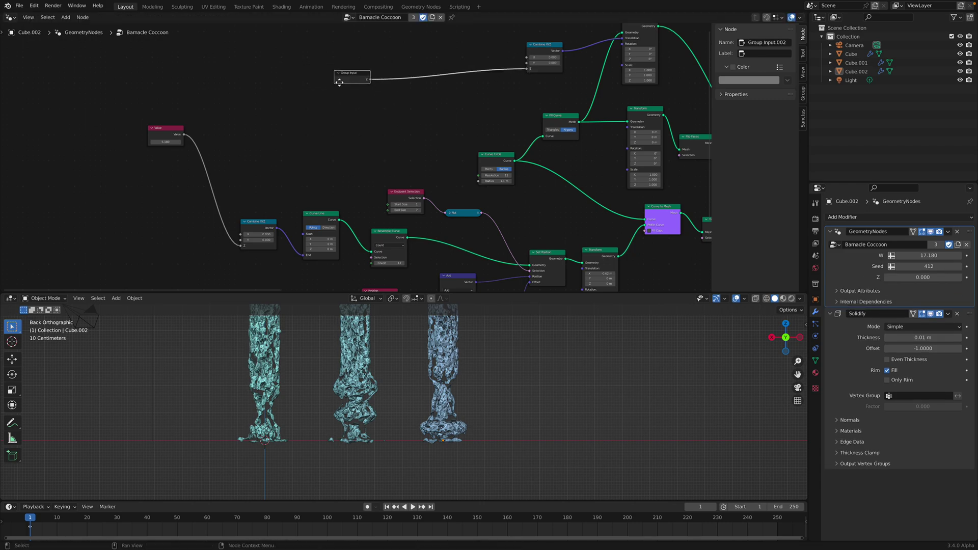
{"action": "left_click", "coordinate": [154, 192]}
{"action": "scroll", "coordinate": [179, 162], "scroll_direction": "up", "scroll_amount": 2}
{"action": "left_click_drag", "start_coordinate": [167, 170], "coordinate": [233, 237]}
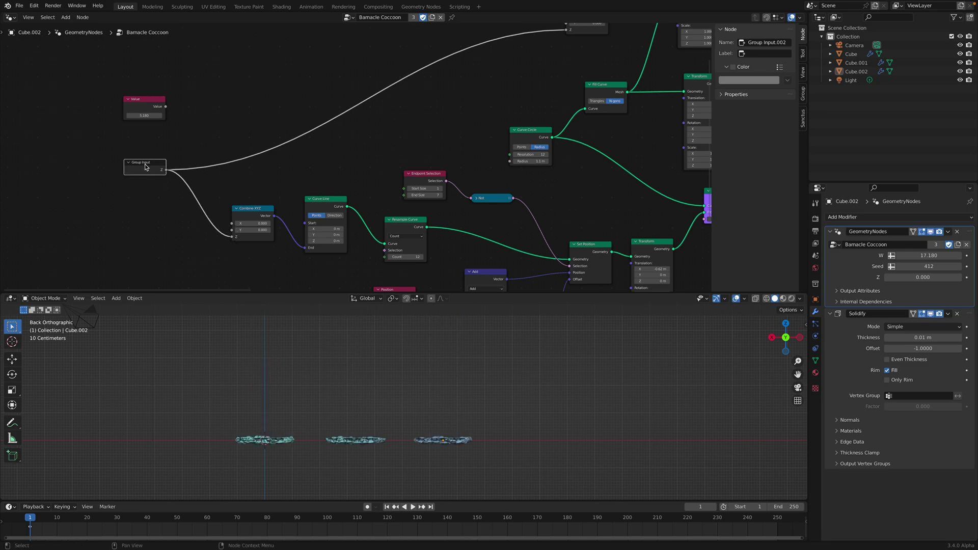
Delete the unused Value node and move the new Group Input up toward its place.
{"action": "key", "text": "x"}
{"action": "key", "text": "ctrl+z"}
{"action": "left_click", "coordinate": [148, 107]}
{"action": "key", "text": "x"}
{"action": "left_click_drag", "start_coordinate": [152, 165], "coordinate": [147, 150]}
Give each vase its own Z height in the modifier: 1.940 for Cube.002, a medium height for Cube.001, and 4.800 for Cube.
{"action": "middle_click_drag", "start_coordinate": [668, 233], "coordinate": [650, 213]}
{"action": "left_click_drag", "start_coordinate": [910, 280], "coordinate": [961, 277]}
{"action": "left_click", "coordinate": [383, 436]}
{"action": "left_click", "coordinate": [280, 438]}
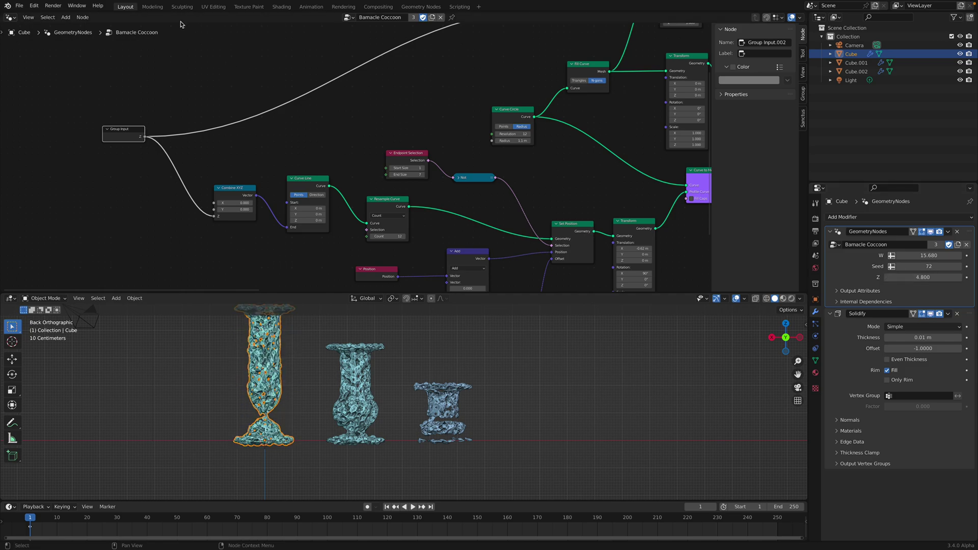
Save the project on the Desktop as the next numbered version of blendpod_002.blend.
{"action": "left_click", "coordinate": [21, 9]}
{"action": "left_click", "coordinate": [39, 71]}
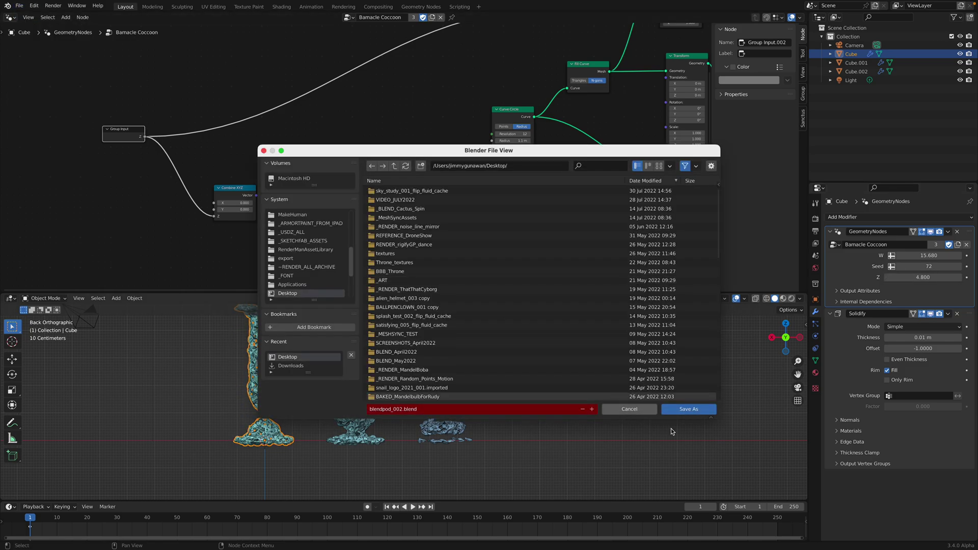
{"action": "left_click", "coordinate": [593, 409]}
{"action": "left_click", "coordinate": [677, 410]}
Enlarge the 3D viewport, vary the tall Cube vase's modifier inputs, and set Cube.002 to W 24.100, Seed 538 and Z 4.560.
{"action": "left_click_drag", "start_coordinate": [511, 291], "coordinate": [505, 175]}
{"action": "left_click_drag", "start_coordinate": [919, 267], "coordinate": [972, 255]}
{"action": "left_click", "coordinate": [354, 332]}
{"action": "left_click", "coordinate": [460, 337]}
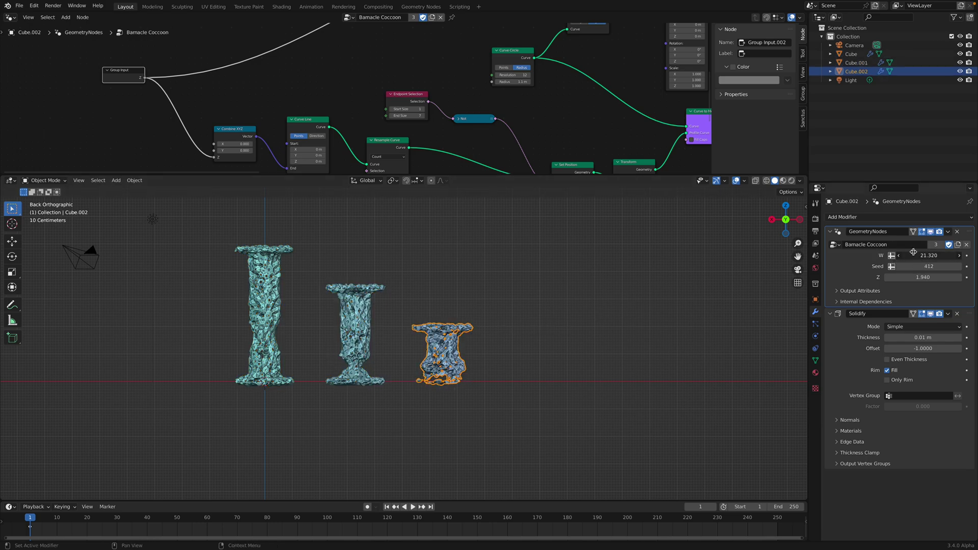
{"action": "left_click_drag", "start_coordinate": [916, 266], "coordinate": [940, 278]}
{"action": "left_click", "coordinate": [498, 295]}
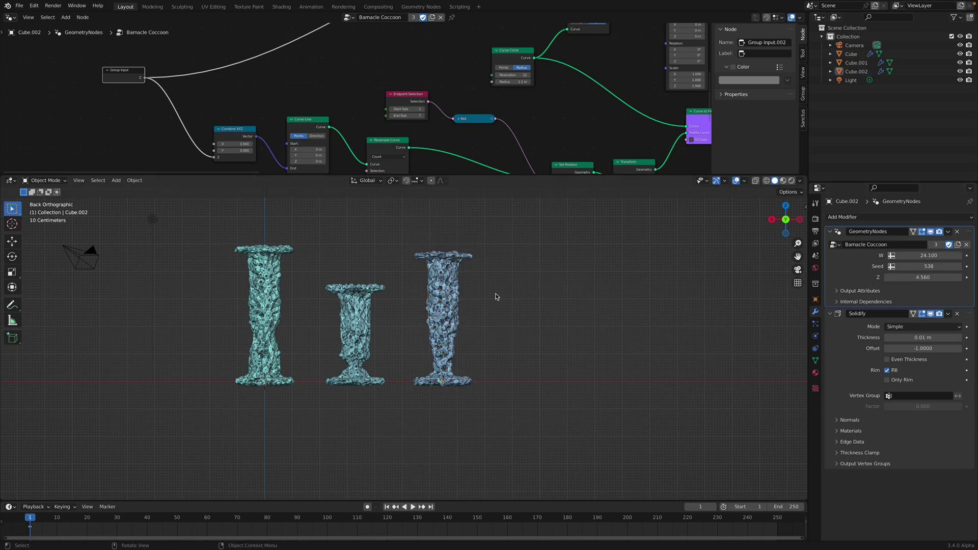
Examine the three vases in perspective and review the Barnacle Cocoon node tree through to its output end.
{"action": "mouse_move", "coordinate": [498, 295]}
{"action": "middle_mouse_down"}
{"action": "mouse_move", "coordinate": [285, 303]}
{"action": "mouse_move", "coordinate": [498, 308]}
{"action": "middle_mouse_up"}
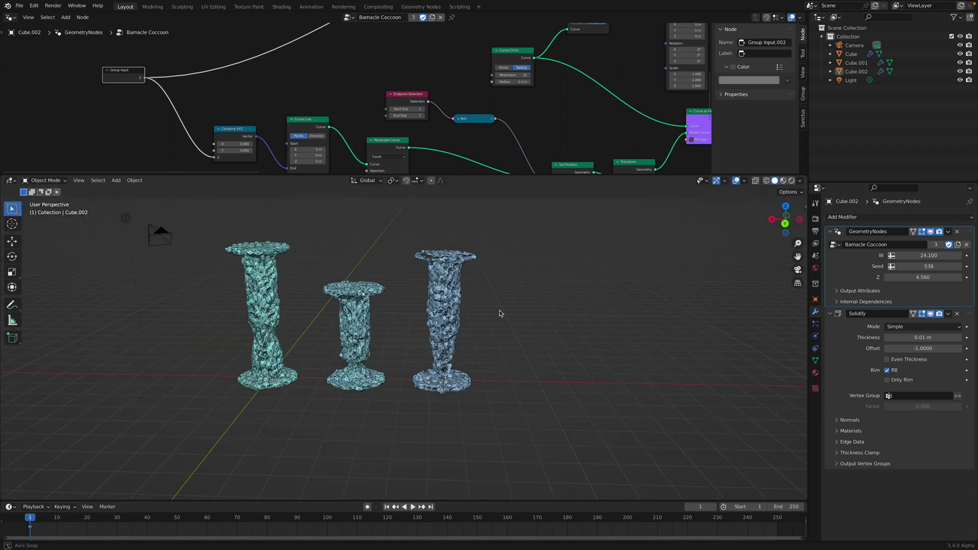
{"action": "scroll", "coordinate": [498, 309], "scroll_direction": "up", "scroll_amount": 5}
{"action": "scroll", "coordinate": [378, 100], "scroll_direction": "down", "scroll_amount": 8}
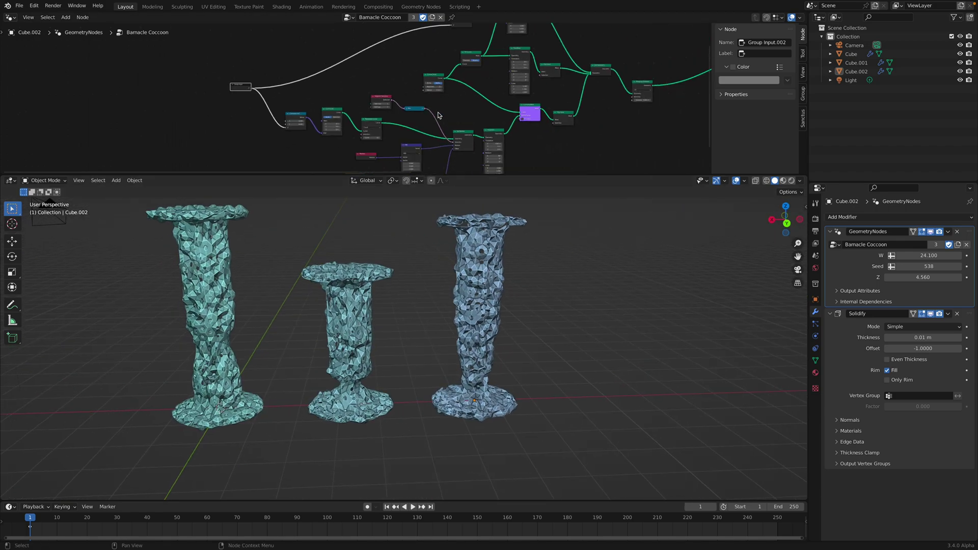
{"action": "left_click_drag", "start_coordinate": [463, 176], "coordinate": [463, 258]}
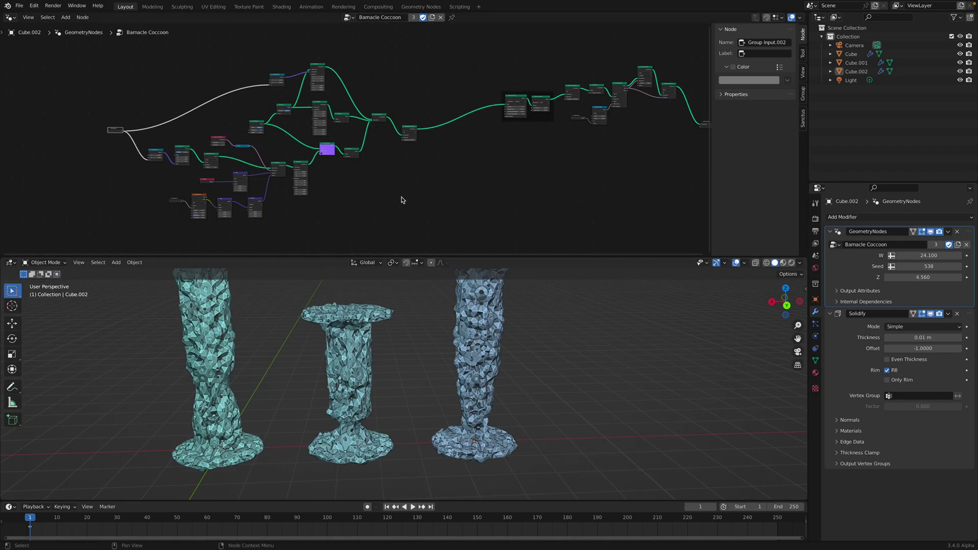
{"action": "scroll", "coordinate": [391, 169], "scroll_direction": "up", "scroll_amount": 2}
{"action": "middle_click_drag", "start_coordinate": [421, 144], "coordinate": [272, 150]}
{"action": "scroll", "coordinate": [351, 145], "scroll_direction": "down", "scroll_amount": 3}
{"action": "middle_click_drag", "start_coordinate": [391, 356], "coordinate": [374, 350]}
{"action": "scroll", "coordinate": [375, 351], "scroll_direction": "up", "scroll_amount": 4}
{"action": "scroll", "coordinate": [319, 368], "scroll_direction": "down", "scroll_amount": 3}
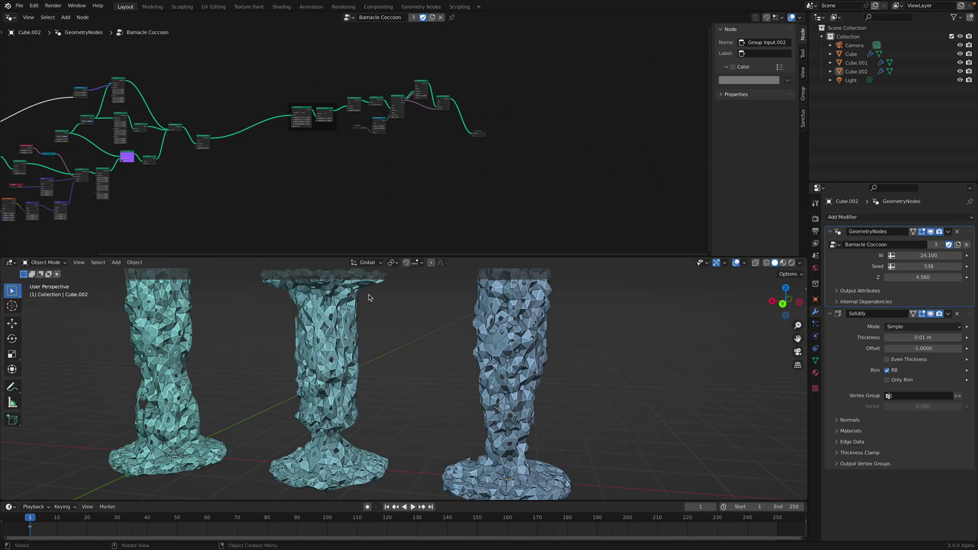
{"action": "scroll", "coordinate": [322, 180], "scroll_direction": "up", "scroll_amount": 3}
{"action": "middle_click_drag", "start_coordinate": [337, 125], "coordinate": [311, 109]}
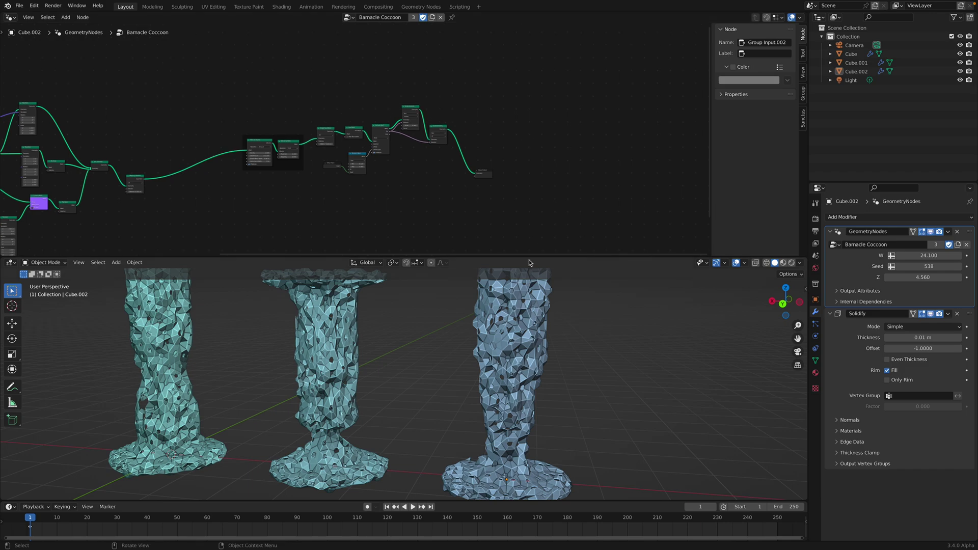
Give the 3D viewport more room and inspect the vases' surfaces up close, then all three vases with the full node tree.
{"action": "left_click_drag", "start_coordinate": [529, 258], "coordinate": [530, 174]}
{"action": "scroll", "coordinate": [536, 408], "scroll_direction": "up", "scroll_amount": 2}
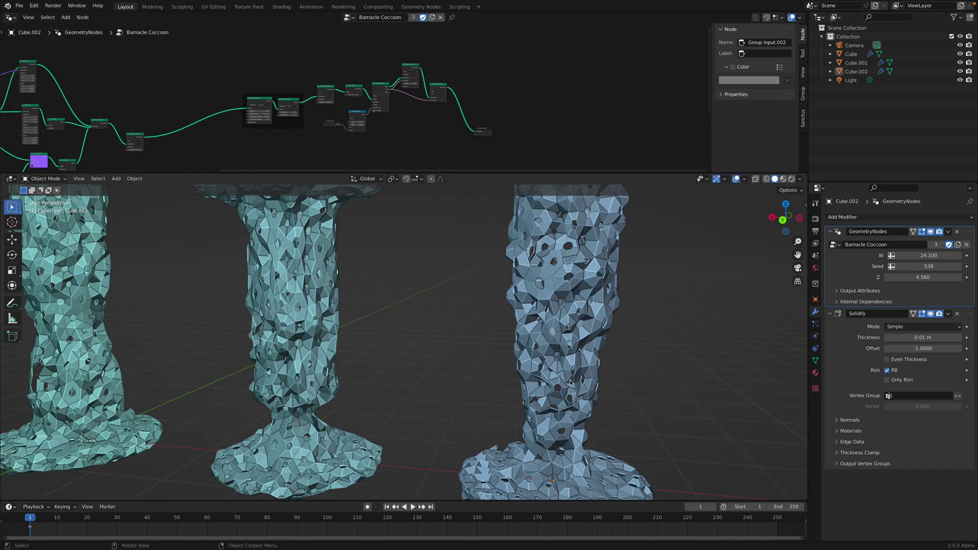
{"action": "scroll", "coordinate": [538, 439], "scroll_direction": "down", "scroll_amount": 1}
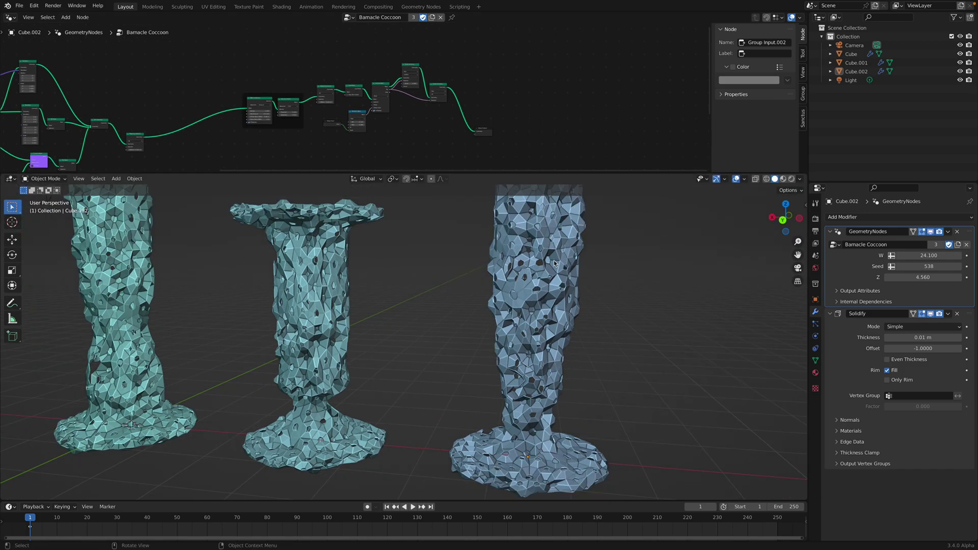
{"action": "scroll", "coordinate": [491, 390], "scroll_direction": "down", "scroll_amount": 2}
{"action": "middle_click_drag", "start_coordinate": [519, 295], "coordinate": [502, 280]}
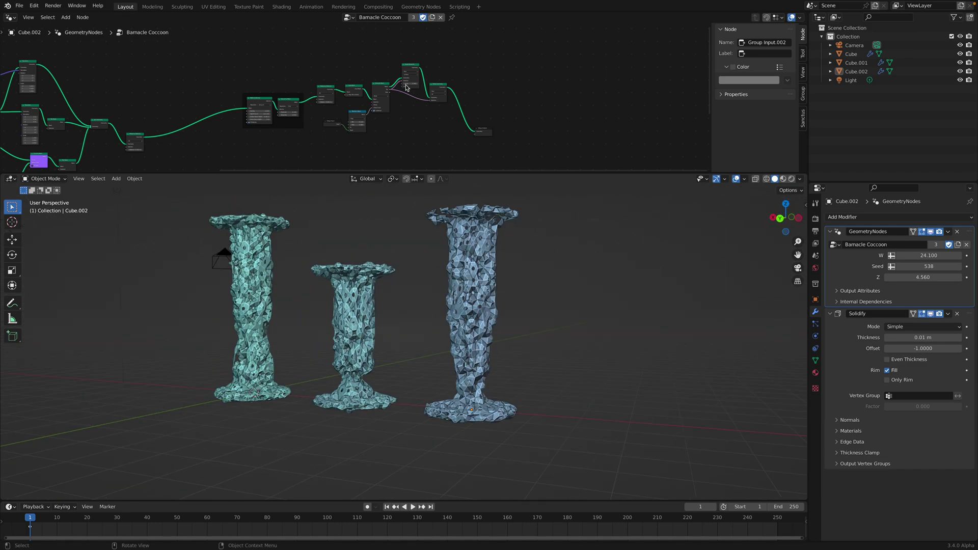
{"action": "scroll", "coordinate": [508, 83], "scroll_direction": "down", "scroll_amount": 5}
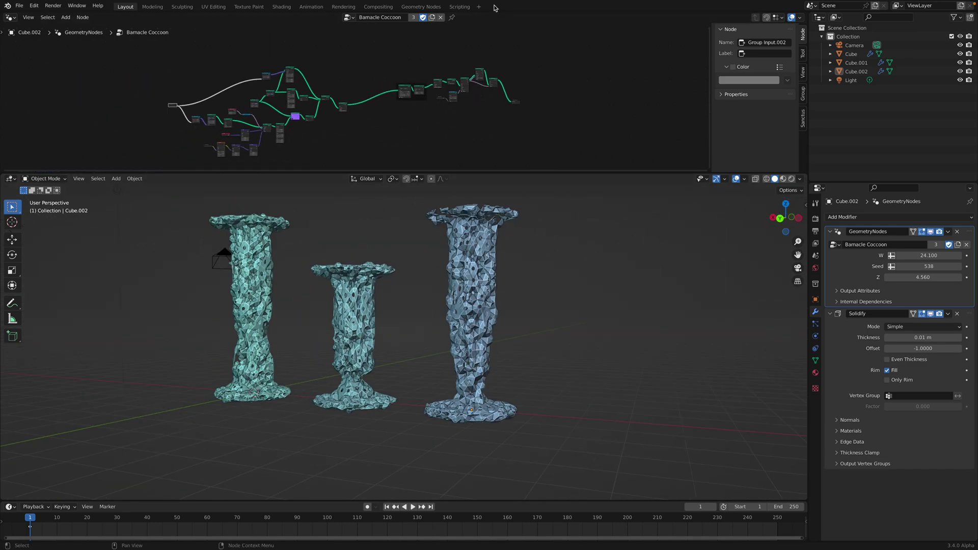
{"action": "mouse_move", "coordinate": [620, 4]}
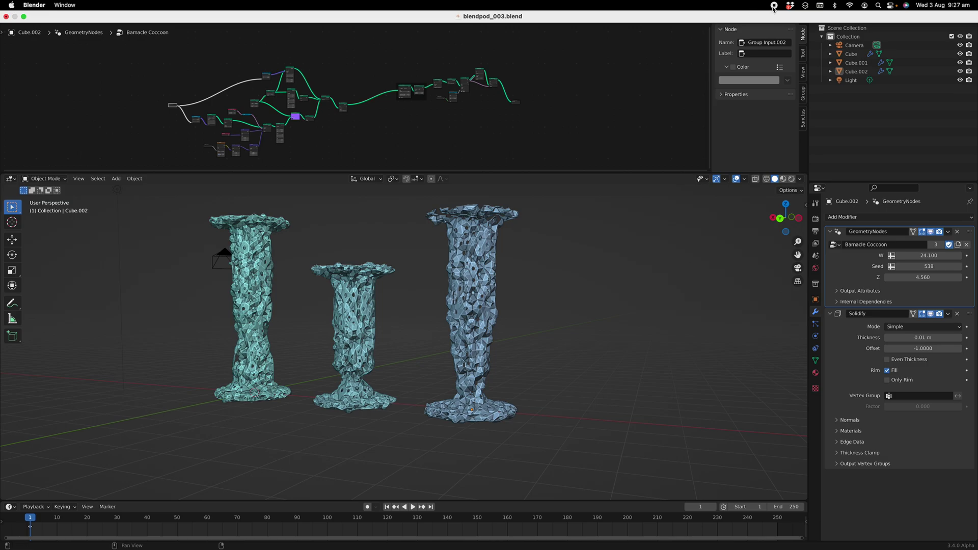